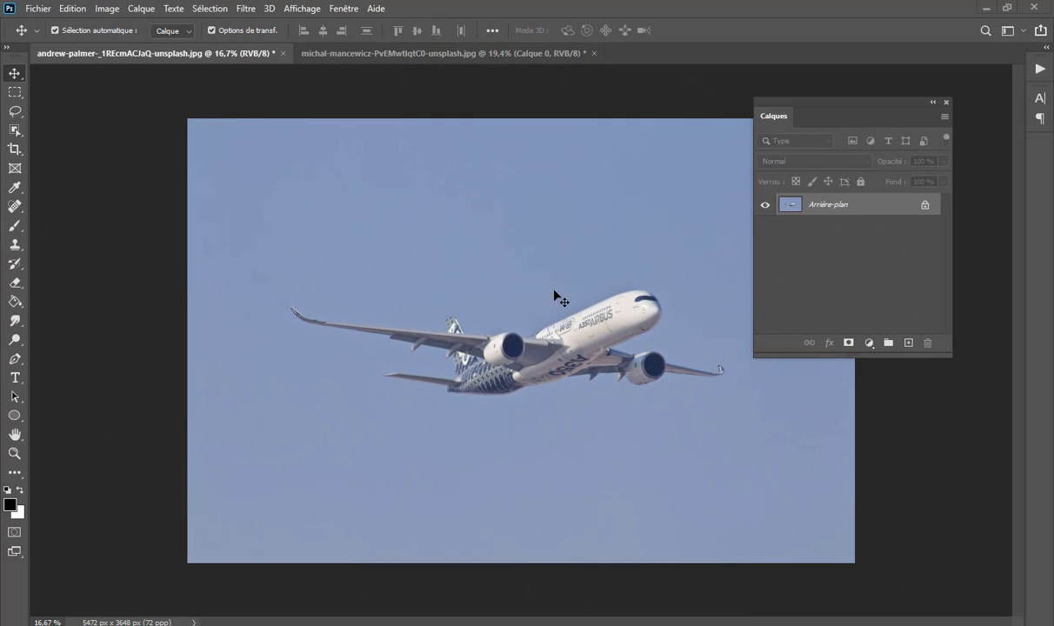
Step: Review the sunset and plane photos, then size a new document to 500 × 1000 px
left_click(509, 56)
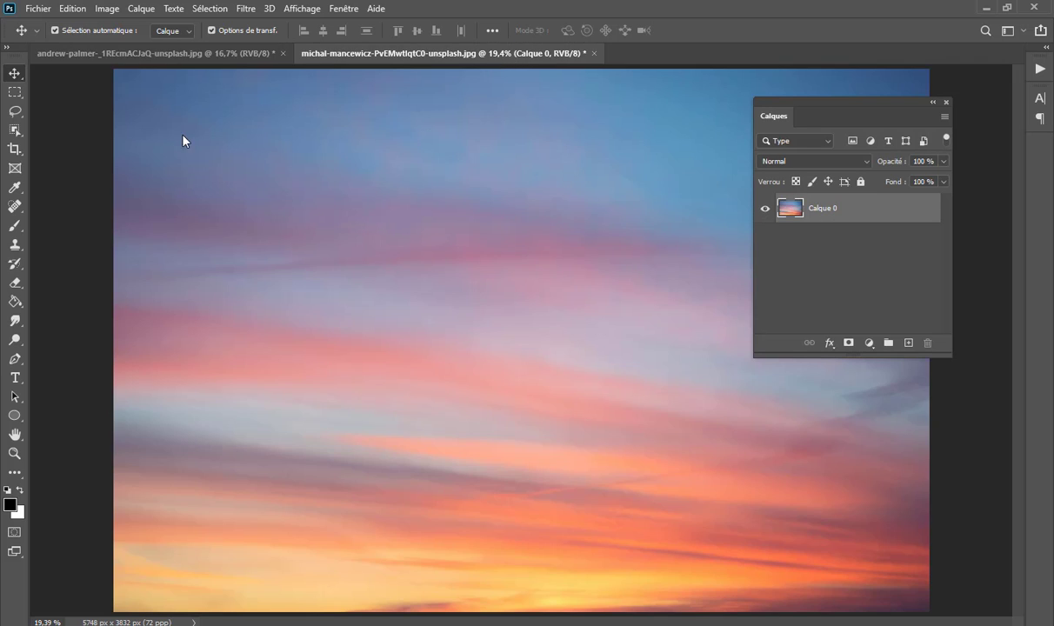
left_click(147, 53)
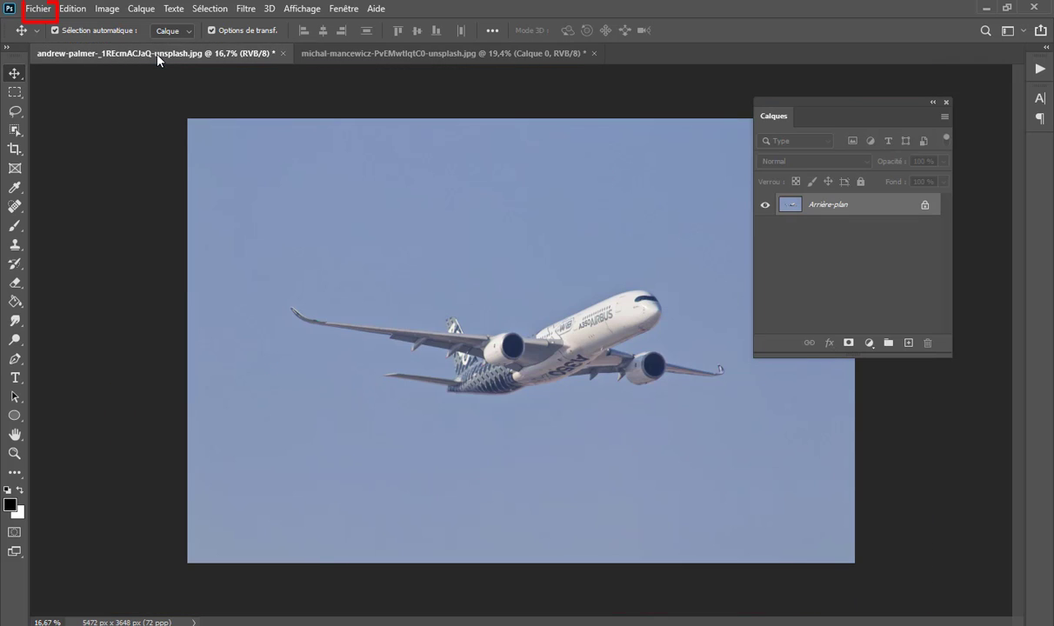
left_click(38, 8)
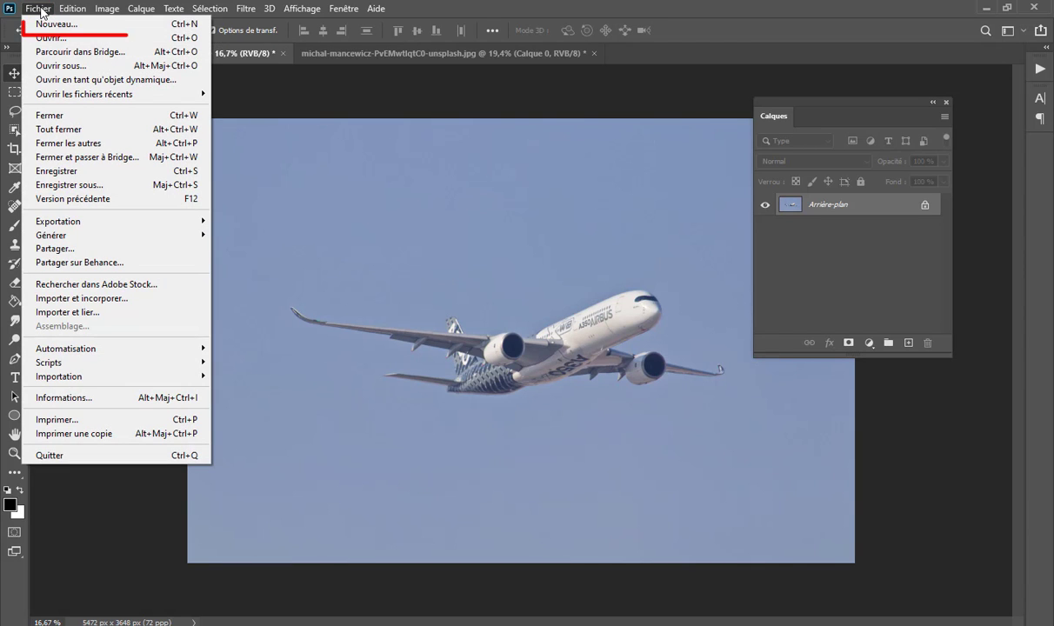
left_click(127, 27)
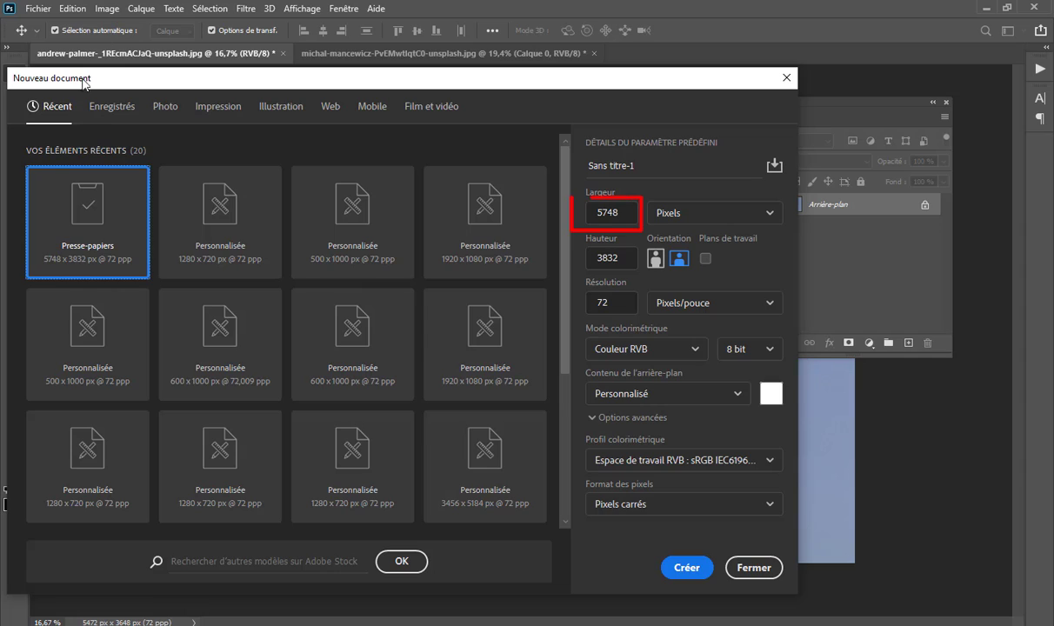
left_click(616, 212)
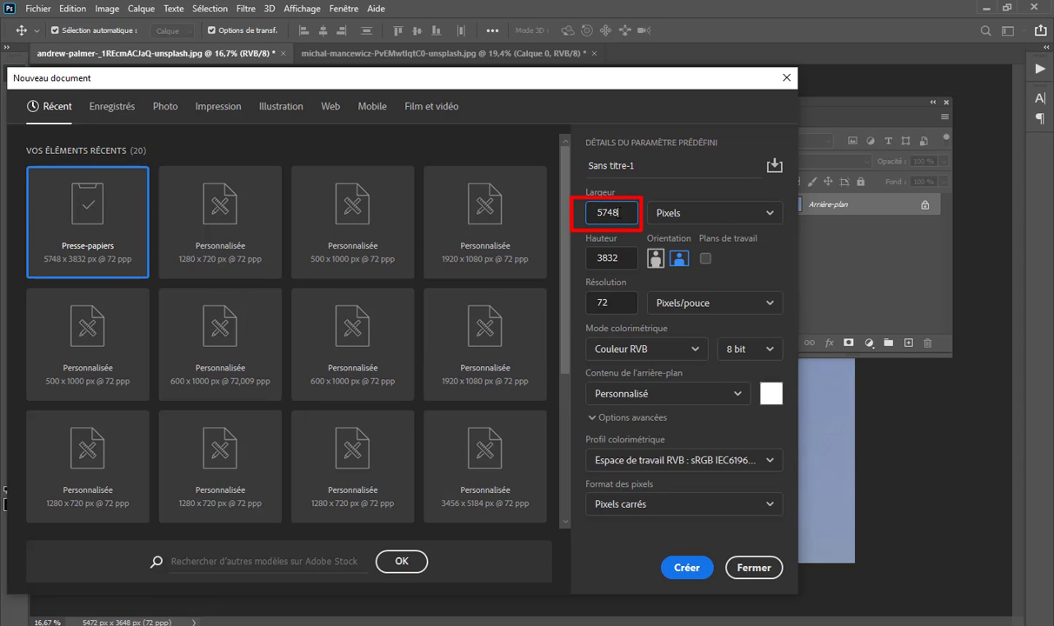
left_click_drag(614, 212, 589, 213)
type("500")
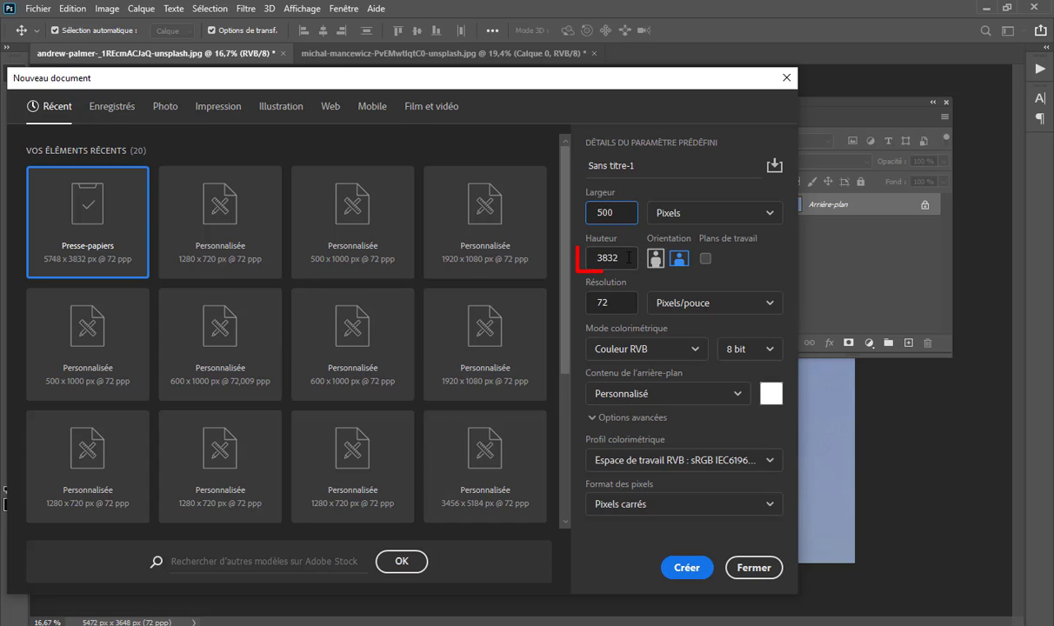
left_click_drag(634, 258, 591, 258)
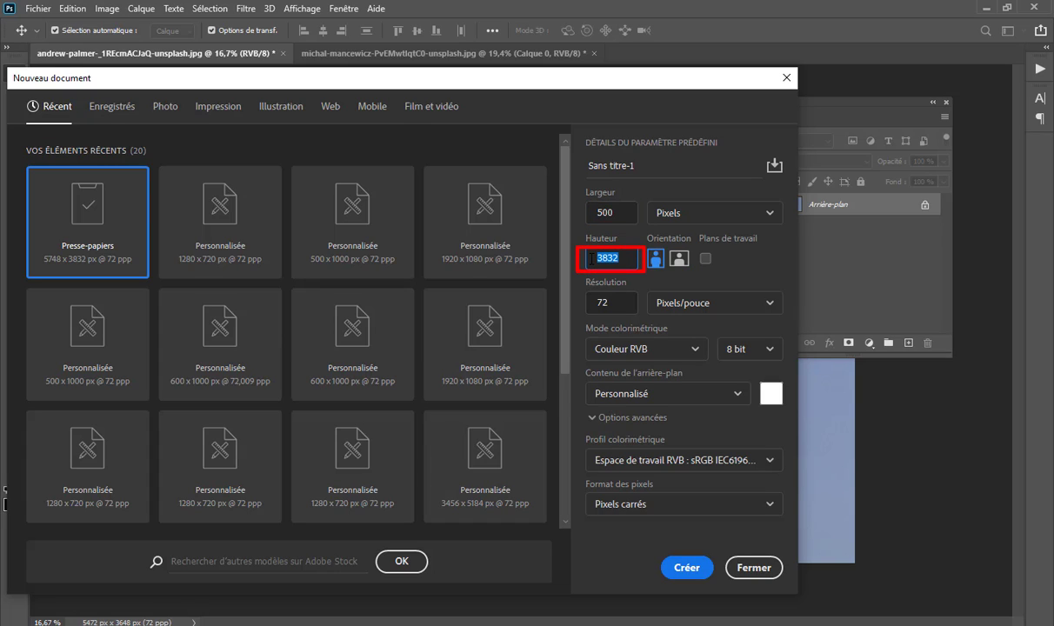
type("1000")
Step: Keep 72 ppi, set a near-black 060606 background, and create the document
left_click(618, 302)
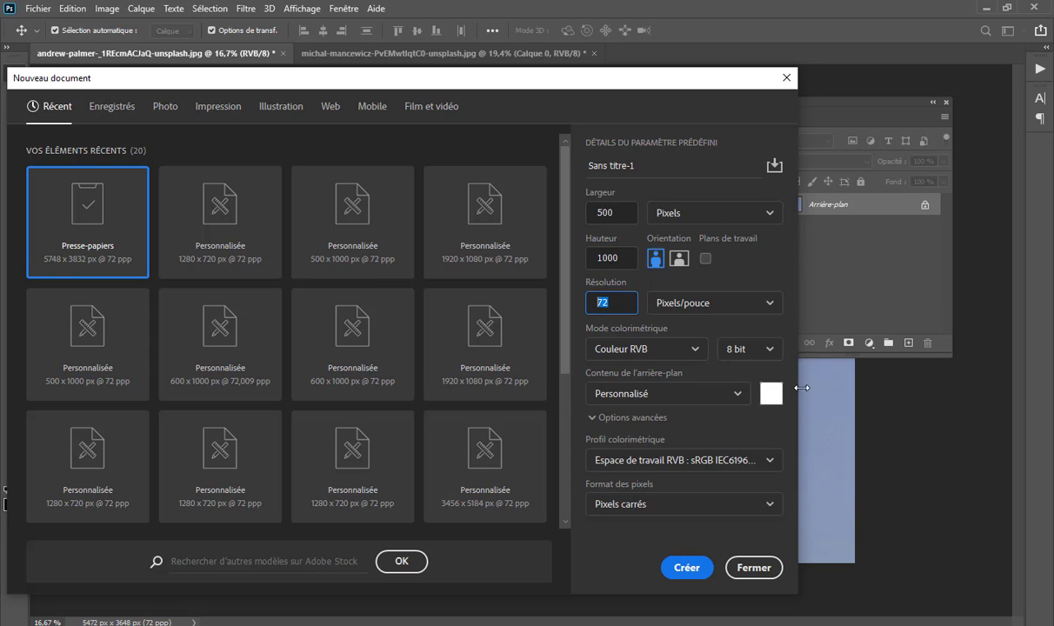
left_click(770, 392)
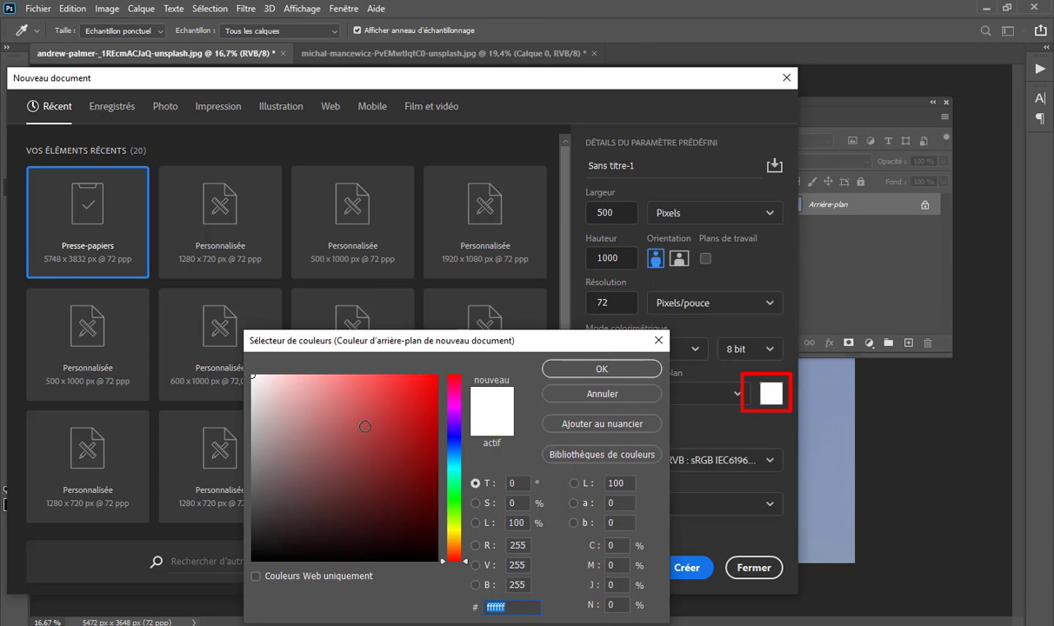
type("060606")
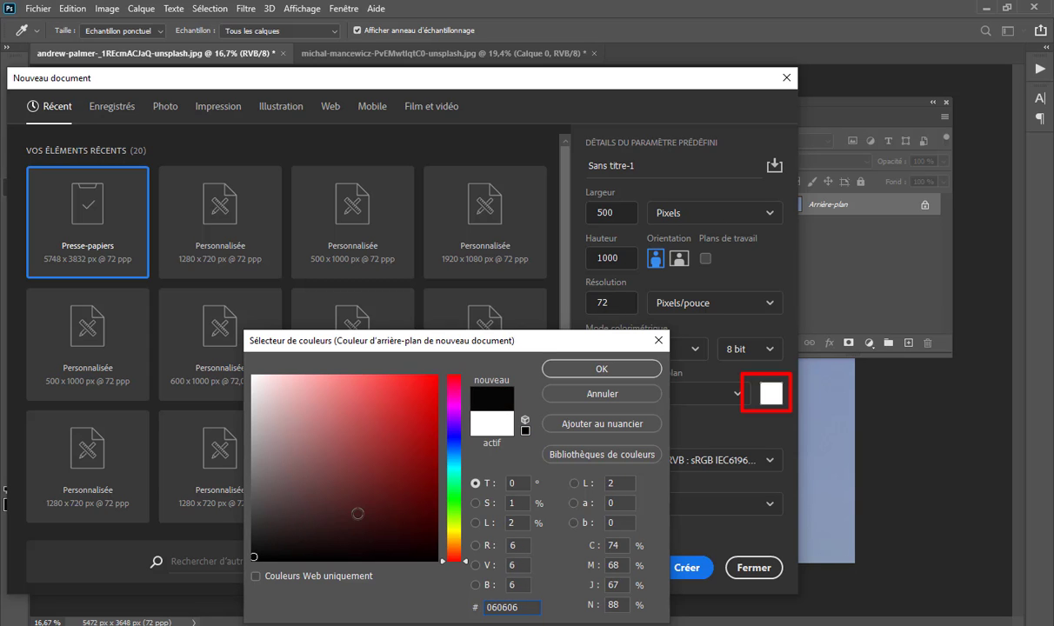
left_click(601, 368)
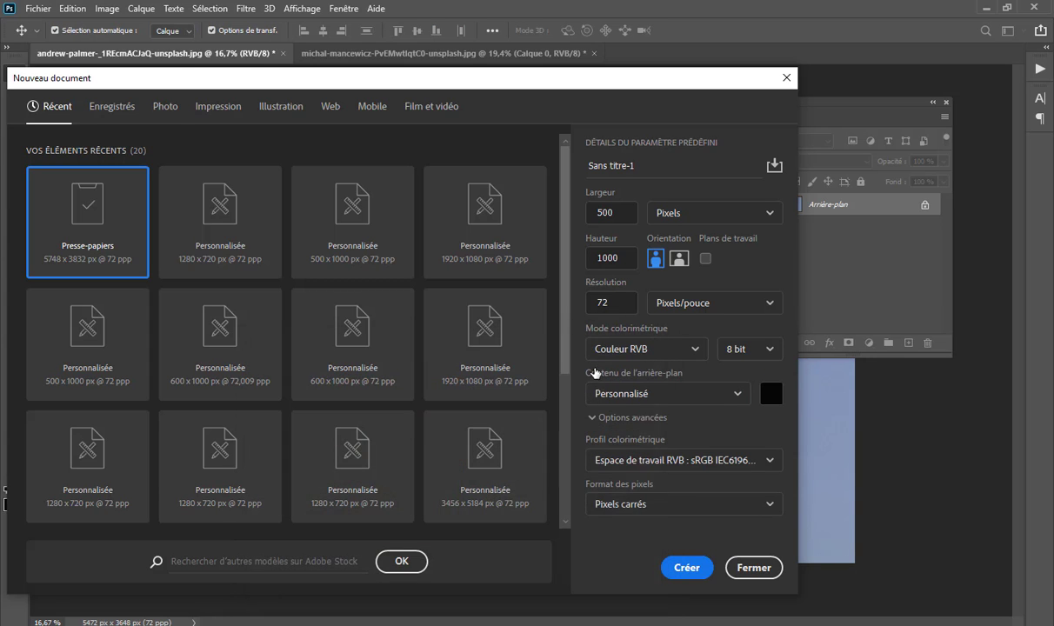
left_click(686, 568)
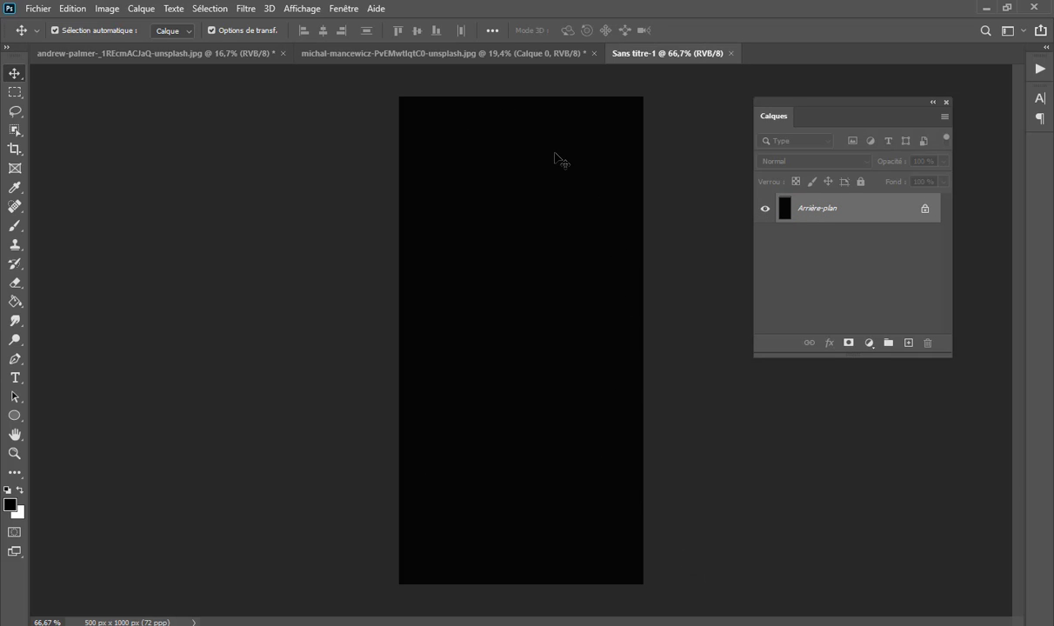
Step: Add monochromatic Ajout de bruit noise at 400% to the black canvas
left_click(244, 11)
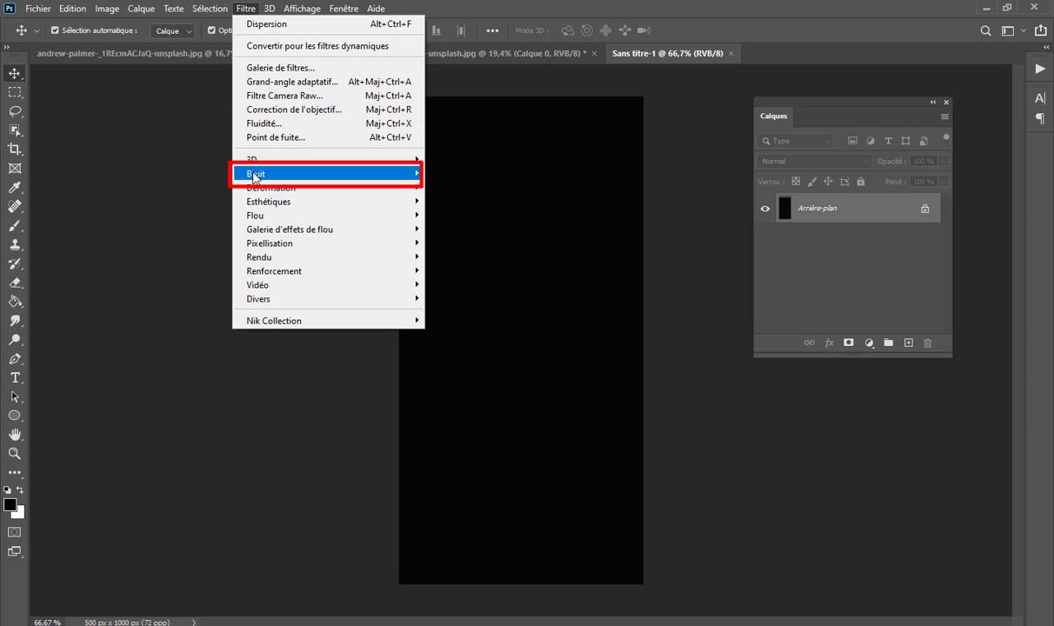
mouse_move(257, 174)
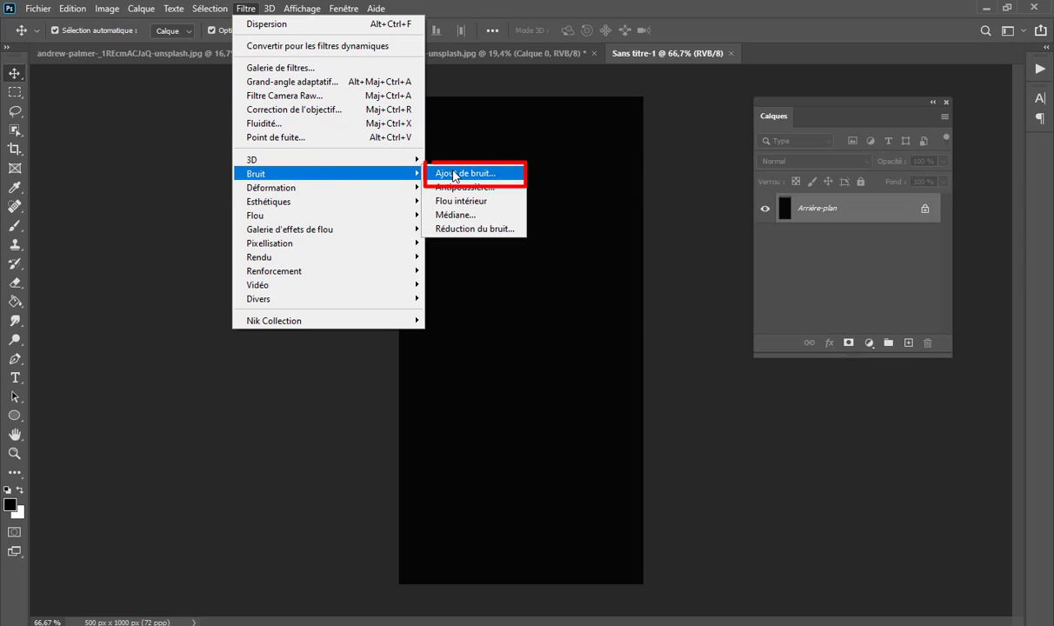
left_click(435, 172)
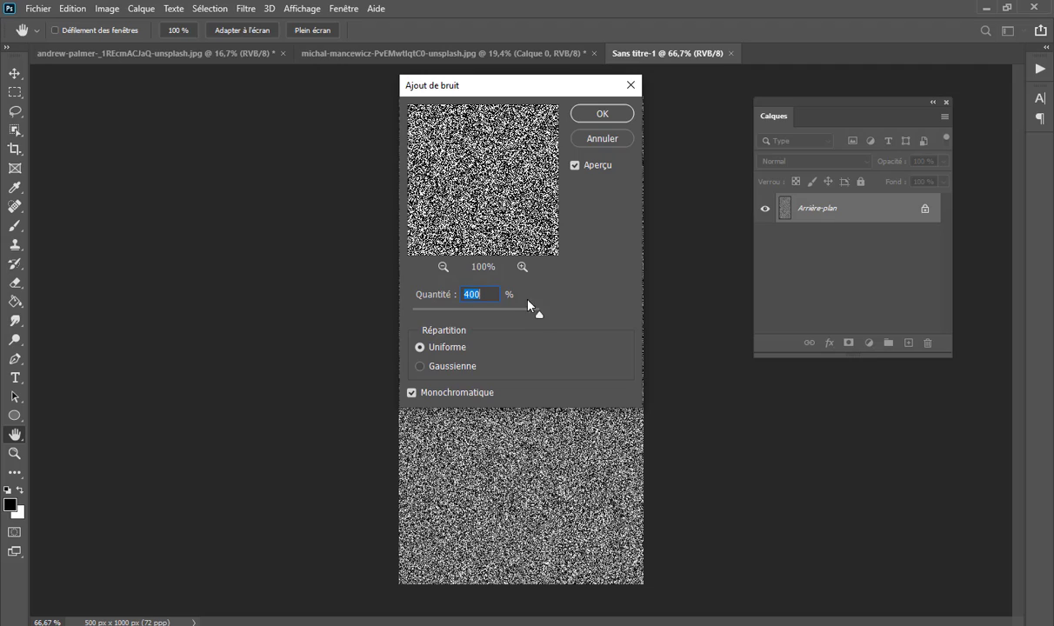
left_click_drag(539, 317, 496, 315)
left_click(433, 347)
left_click(622, 113)
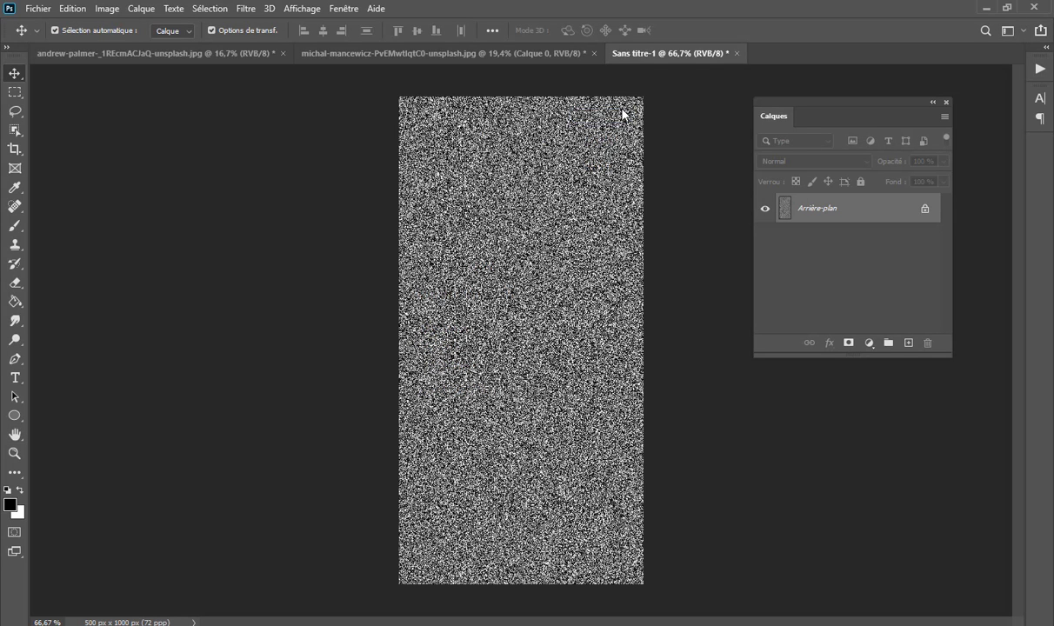
Step: Show the Couches panel, move it aside, and select only the Rouge channel
left_click(344, 10)
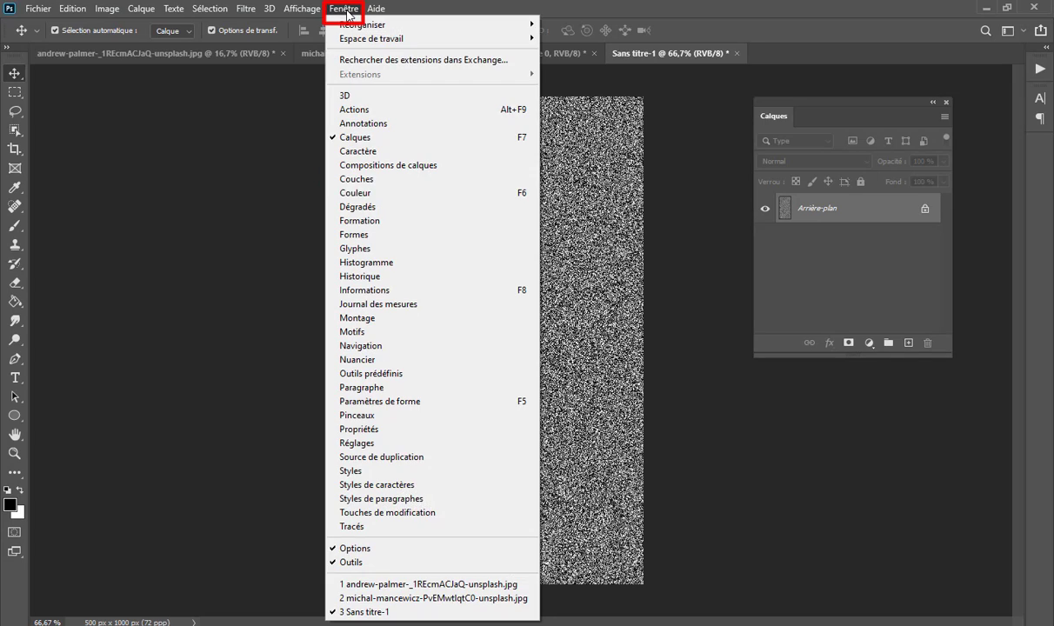
left_click(399, 180)
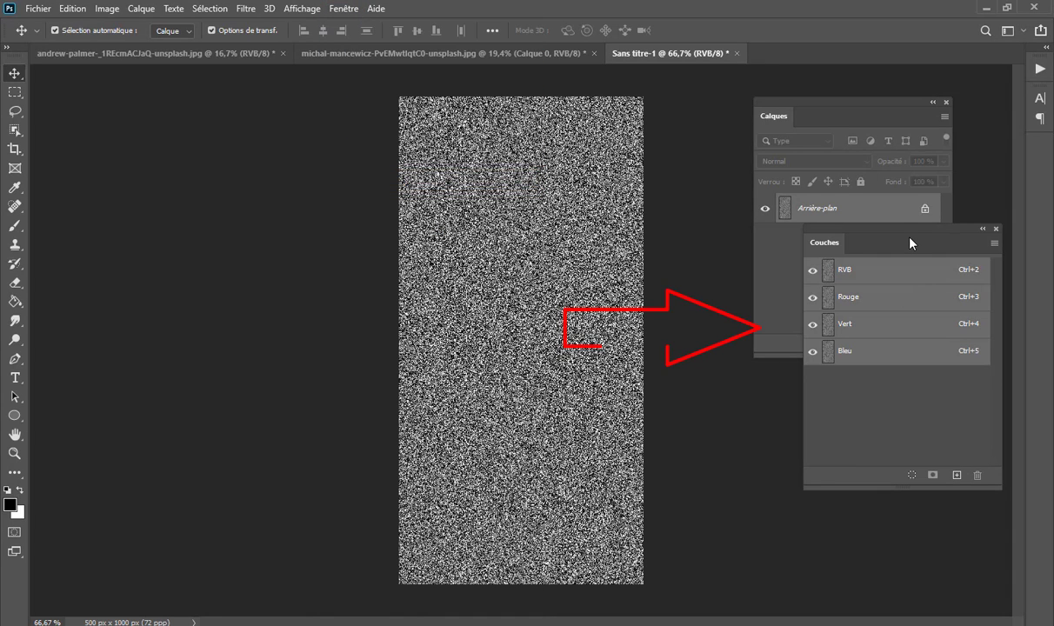
mouse_move(904, 249)
left_mouse_down()
mouse_move(890, 270)
mouse_move(866, 275)
left_mouse_up()
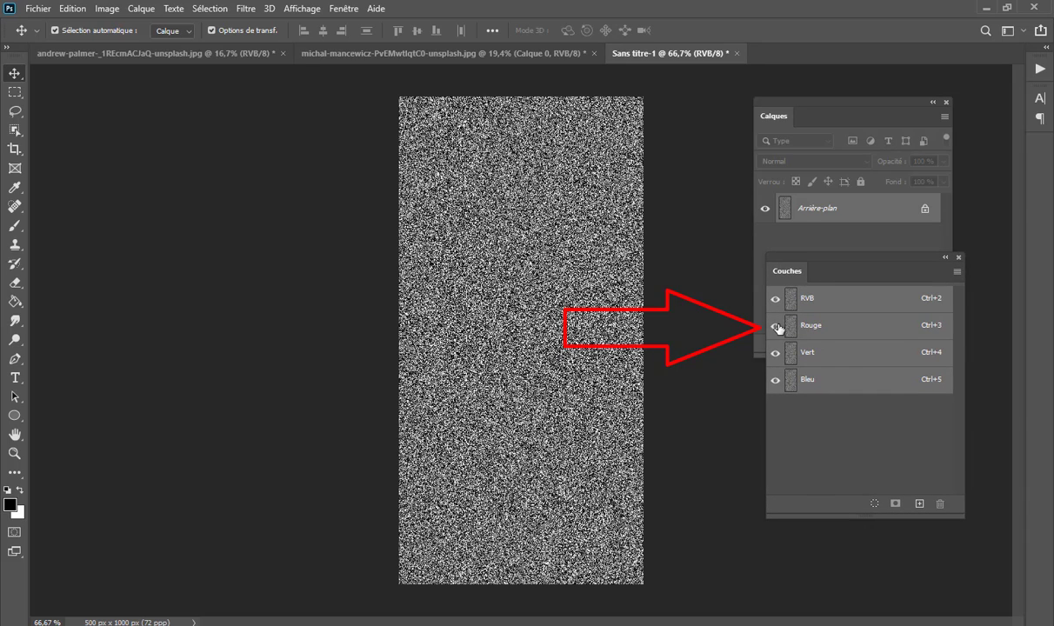
left_click(810, 330)
left_click(776, 299)
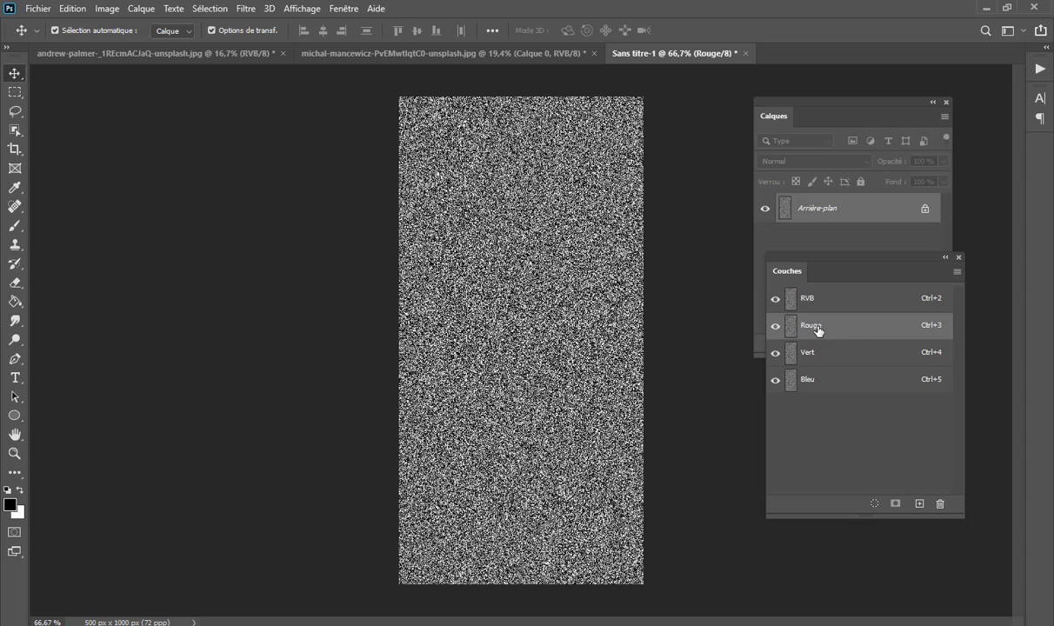
left_click(247, 10)
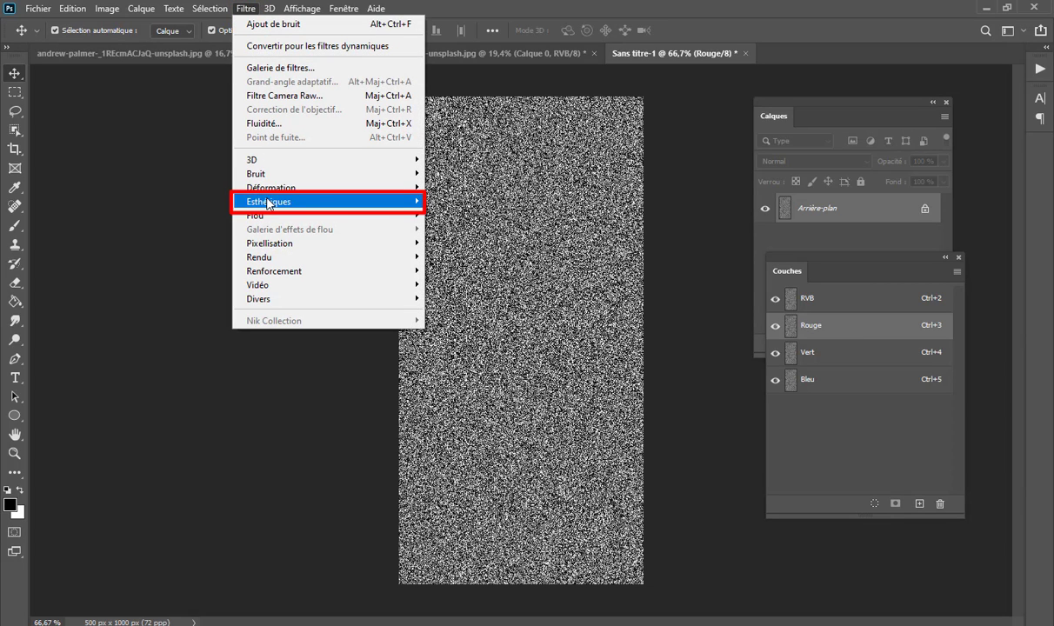
mouse_move(269, 201)
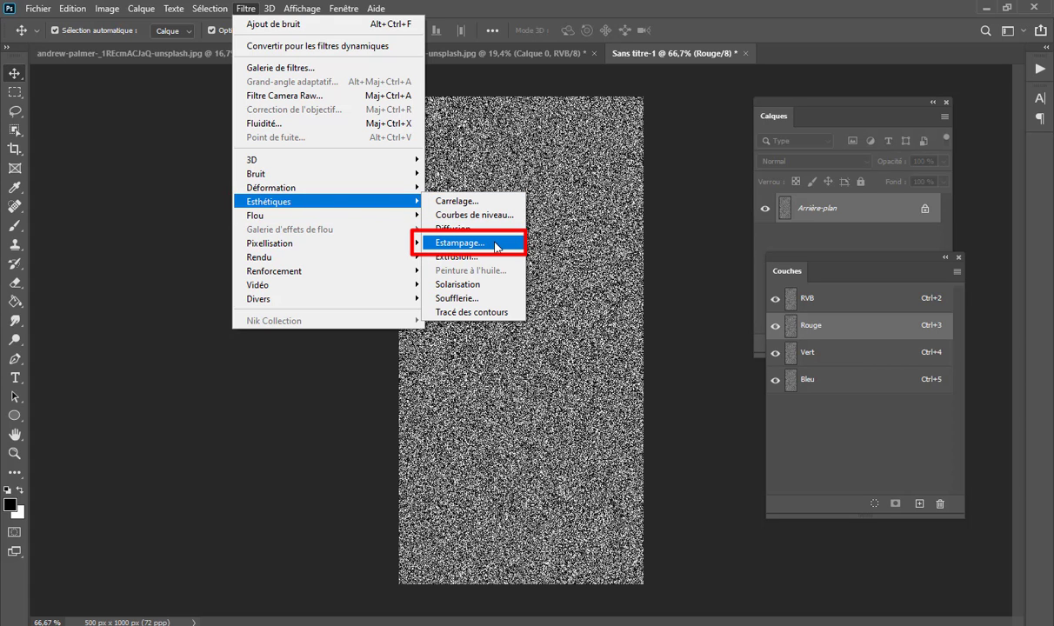
Step: Apply Estampage to the Rouge channel at −173°, 1 px, 500%, then select the Vert channel
left_click(496, 247)
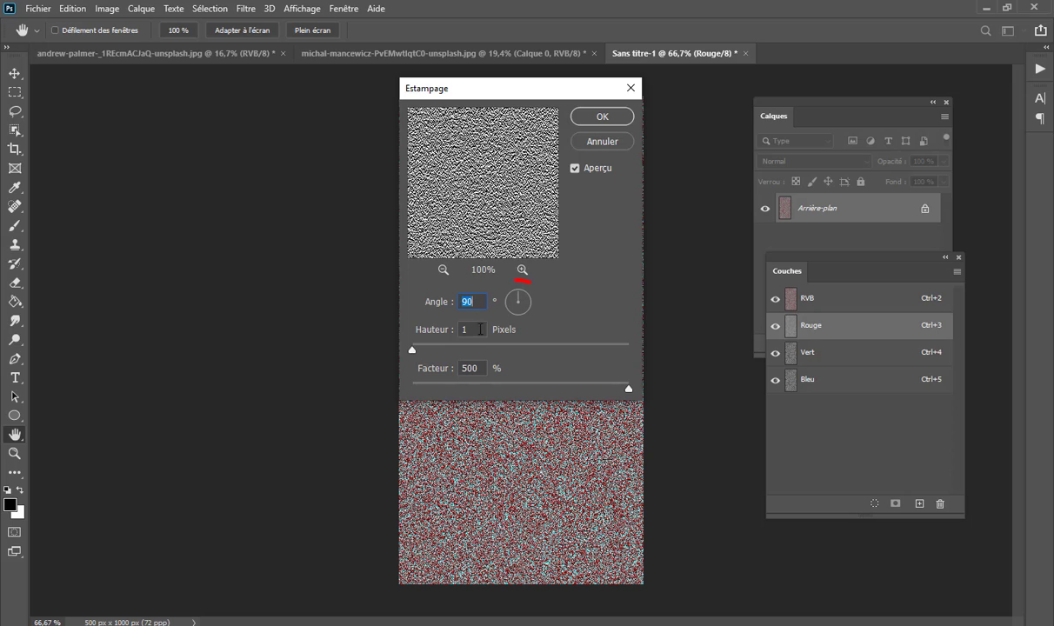
left_click(506, 303)
left_click(505, 304)
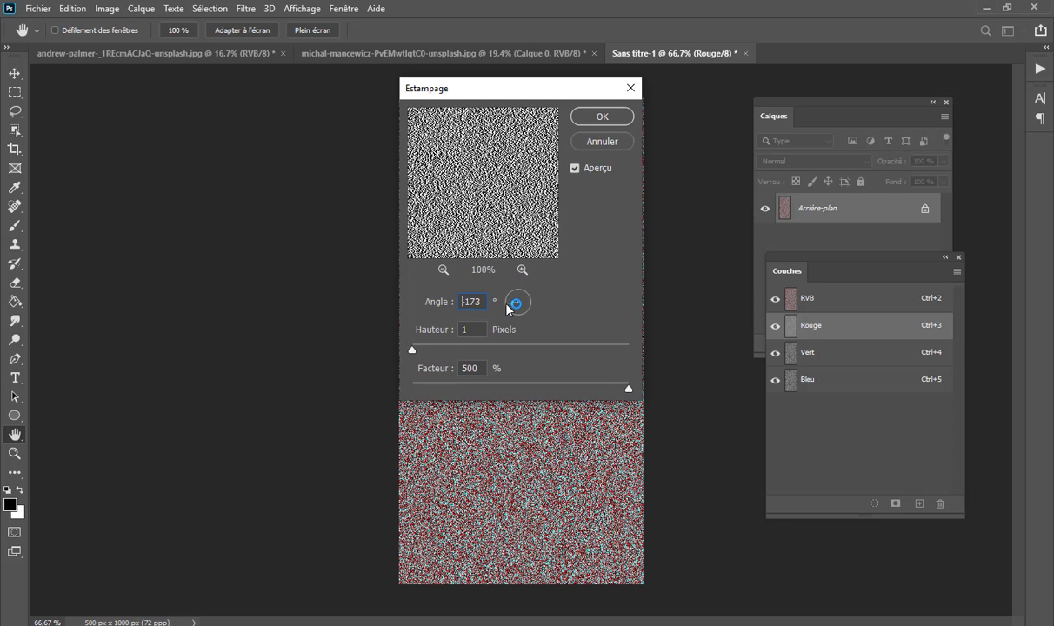
left_click(506, 304)
left_click_drag(420, 348, 460, 350)
left_click_drag(527, 345, 440, 347)
key("Tab")
left_click(602, 114)
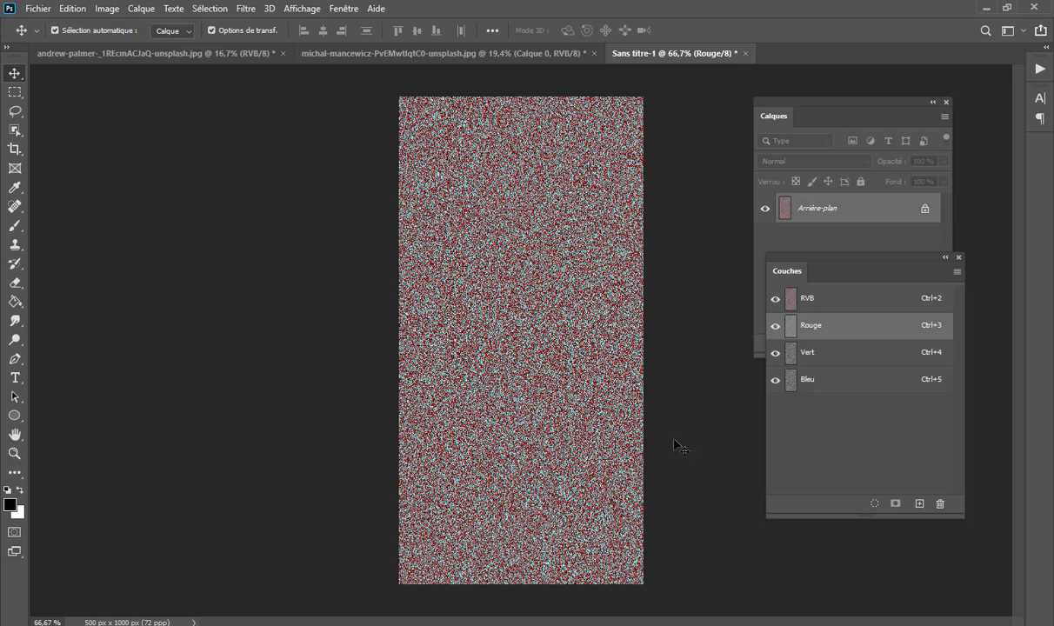
left_click(811, 353)
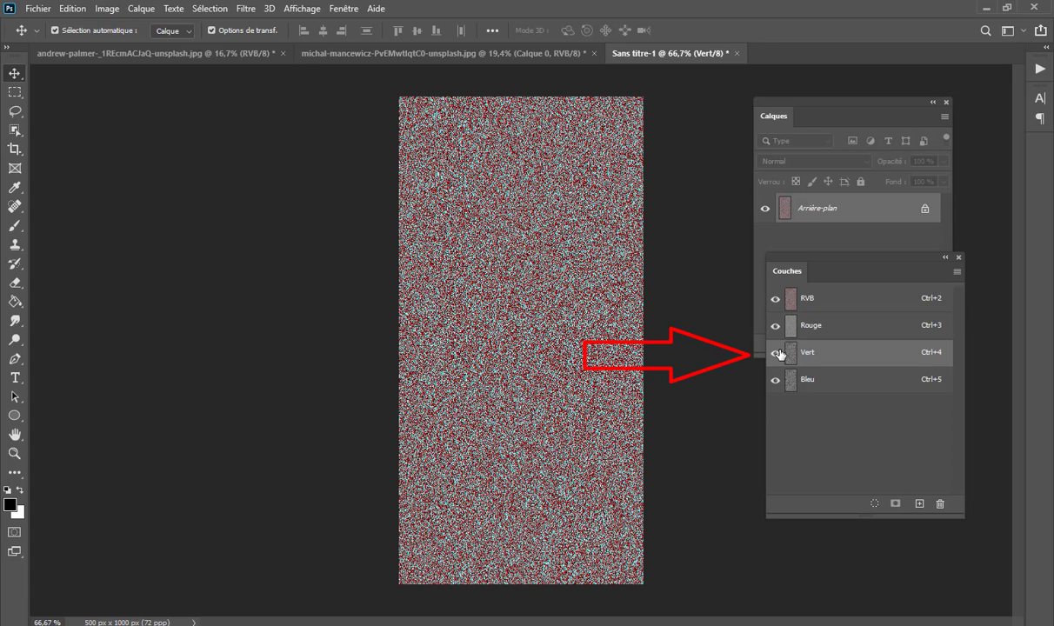
Step: Apply Estampage to the Vert channel at 90°, 1 px height, 500%
left_click(241, 10)
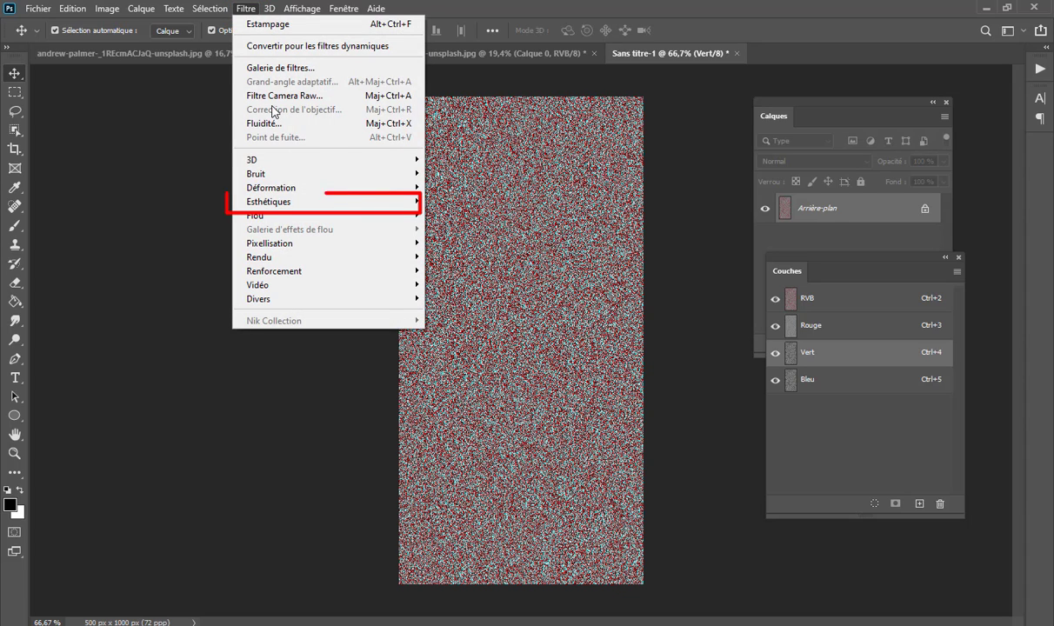
mouse_move(268, 201)
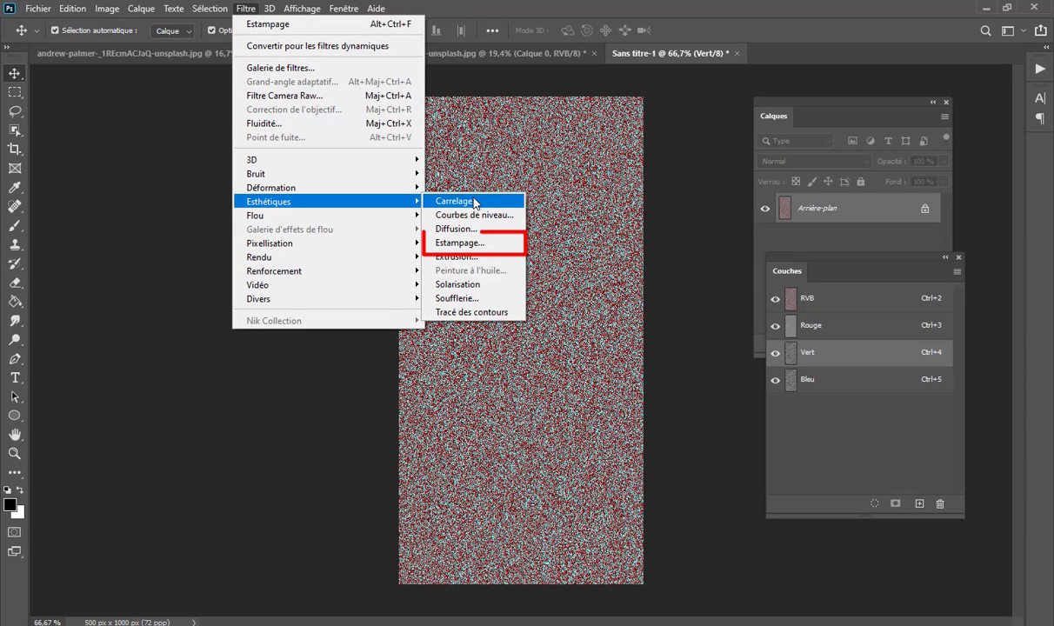
left_click(493, 248)
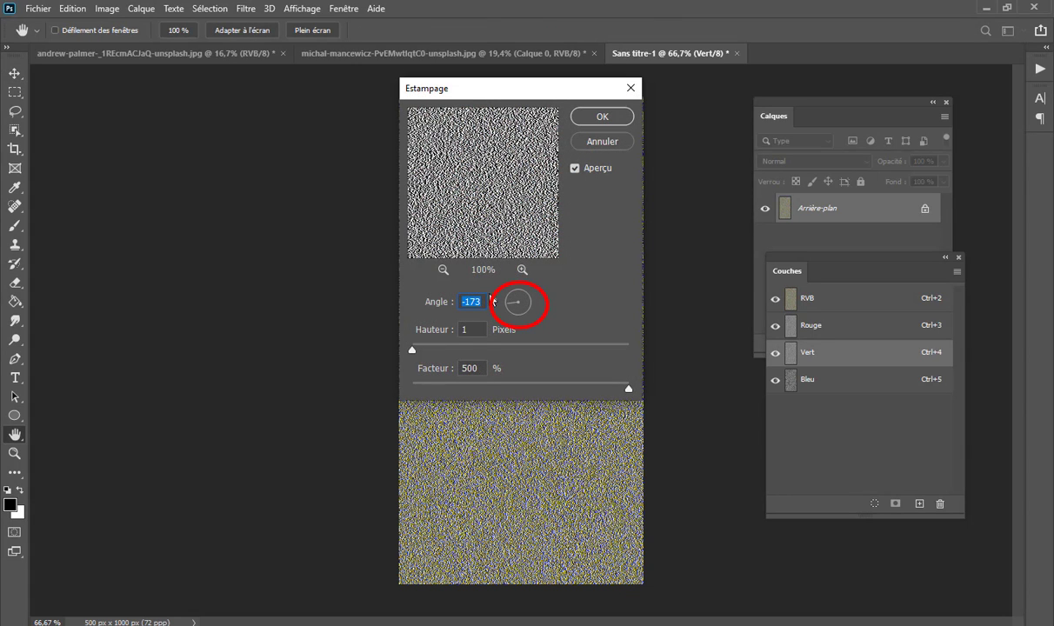
left_click(519, 299)
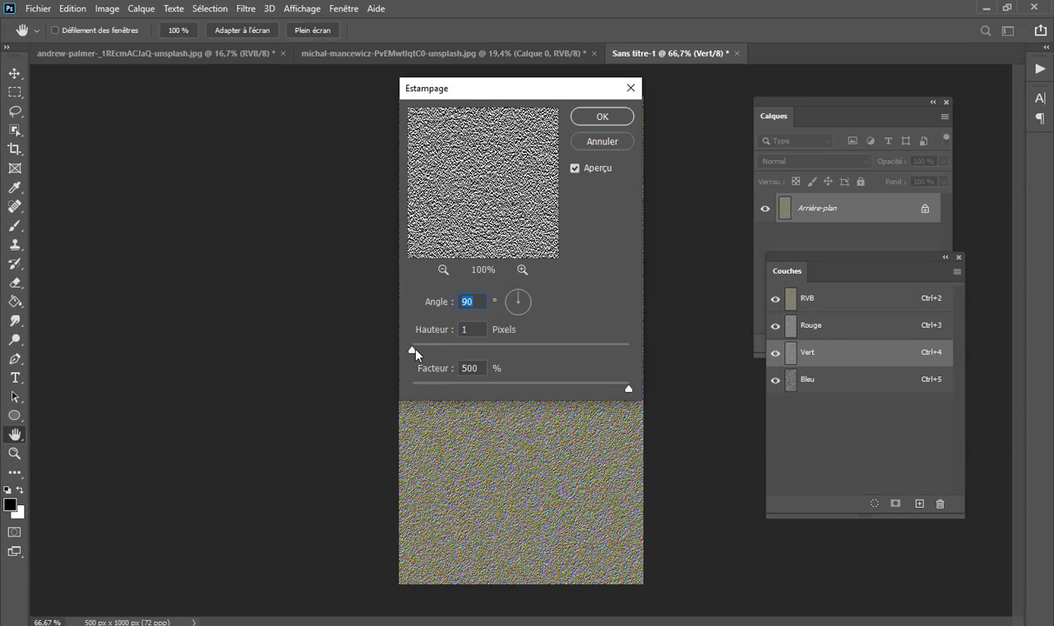
key("Tab")
left_click(607, 117)
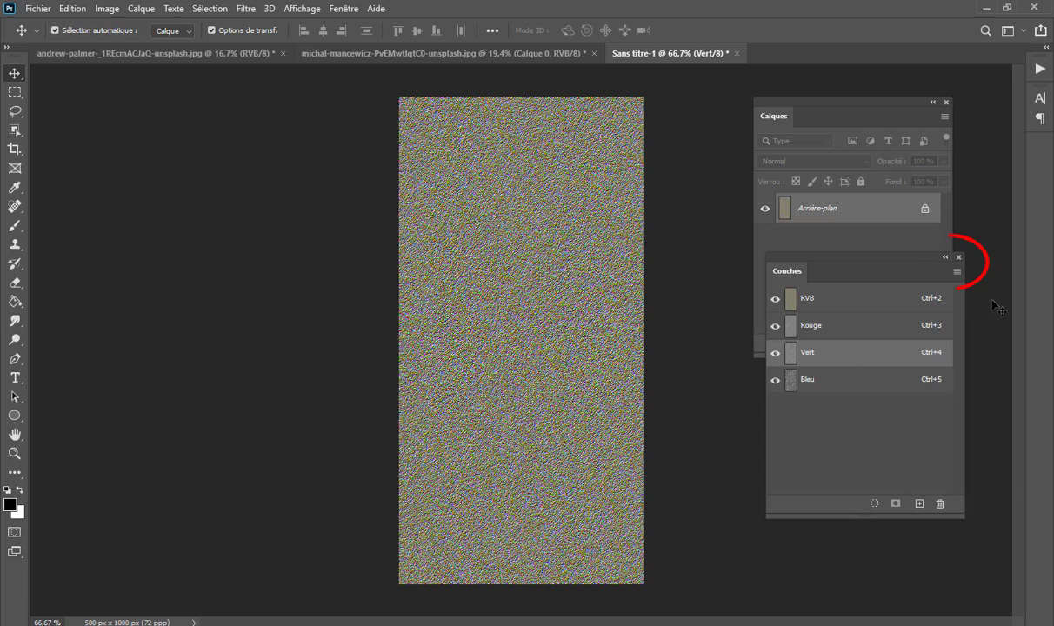
left_click(959, 258)
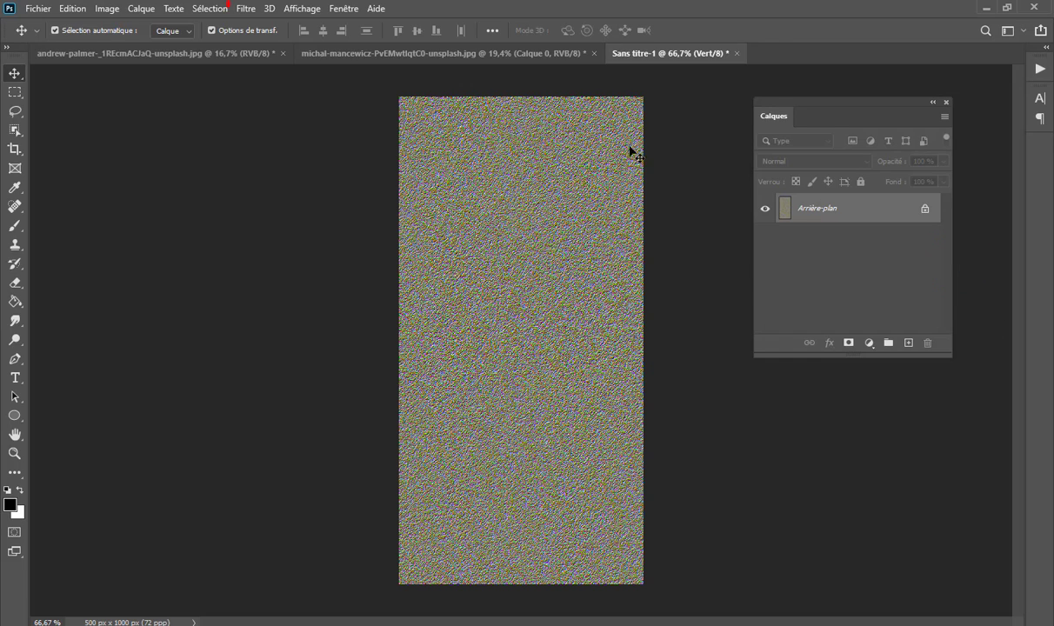
Step: Blur the embossed texture with a 1.4-pixel Flou gaussien
left_click(247, 9)
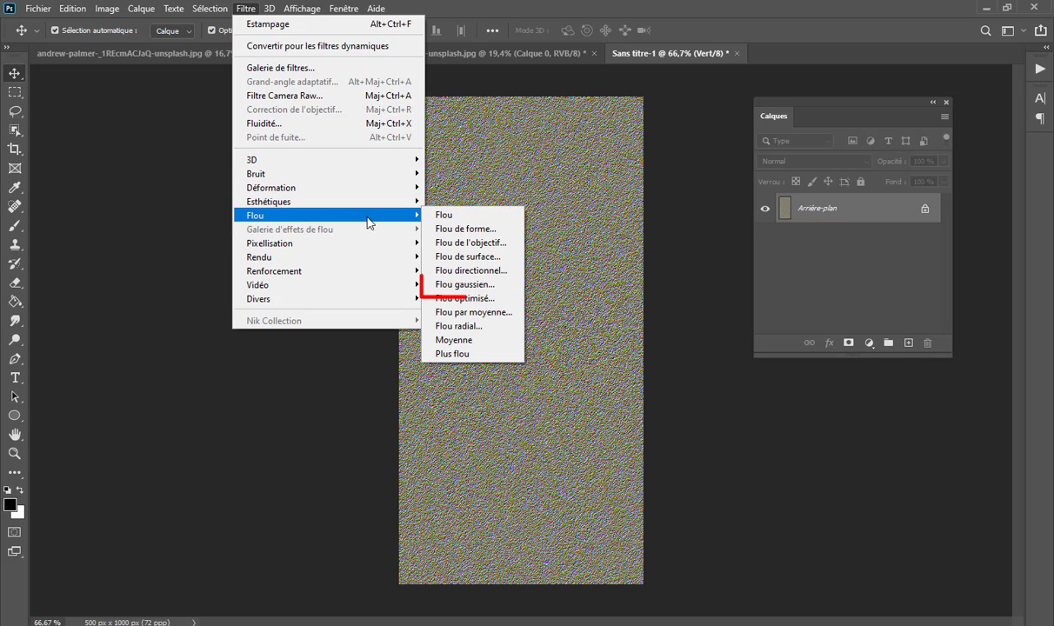
mouse_move(255, 215)
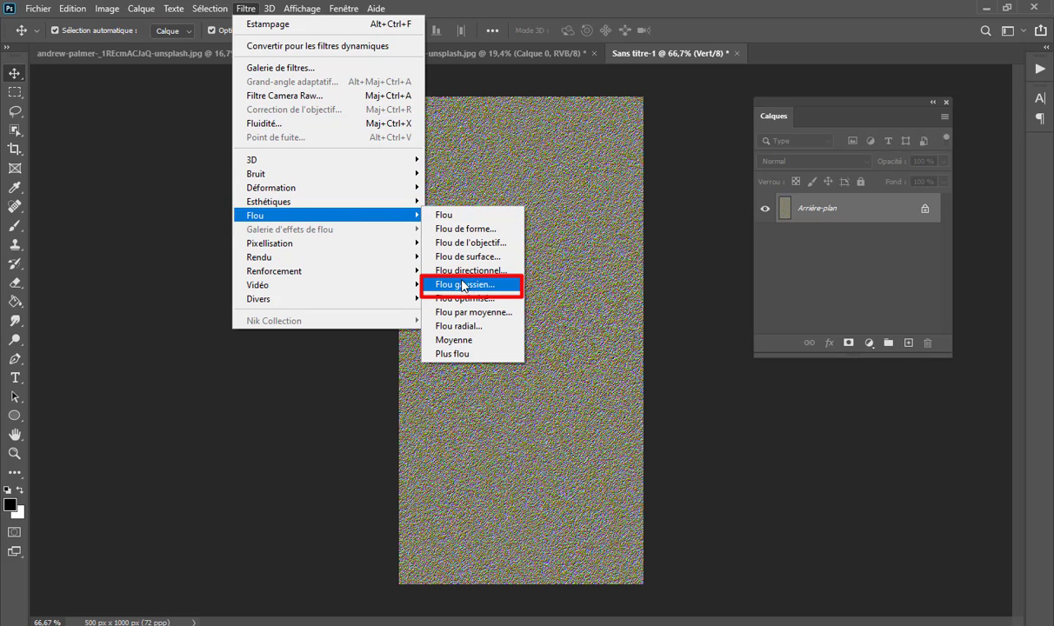
left_click(492, 287)
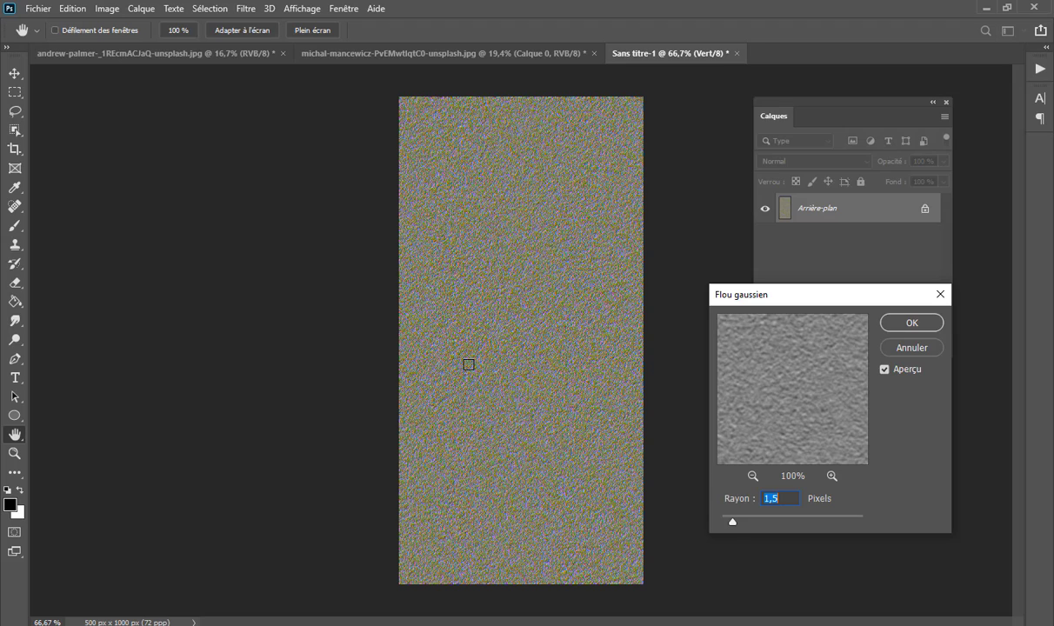
left_click_drag(732, 522, 732, 524)
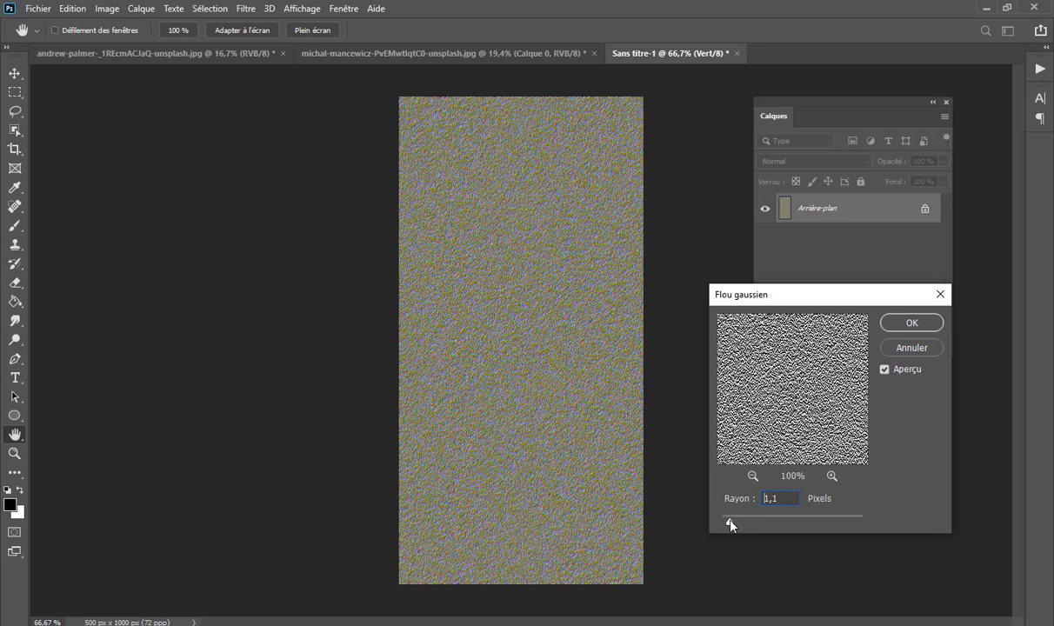
left_click(732, 522)
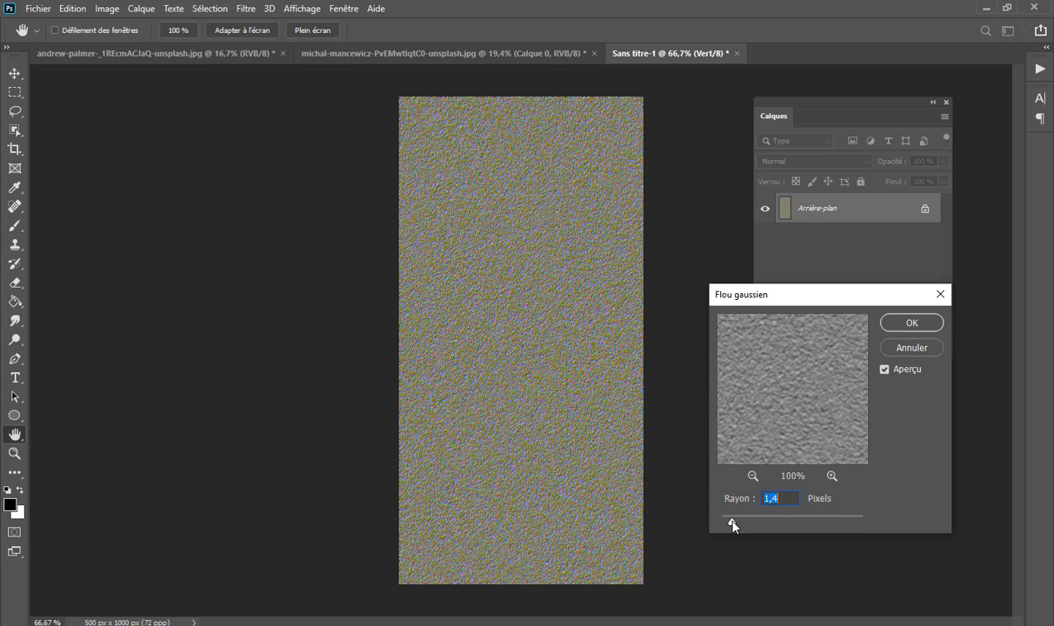
left_click(911, 323)
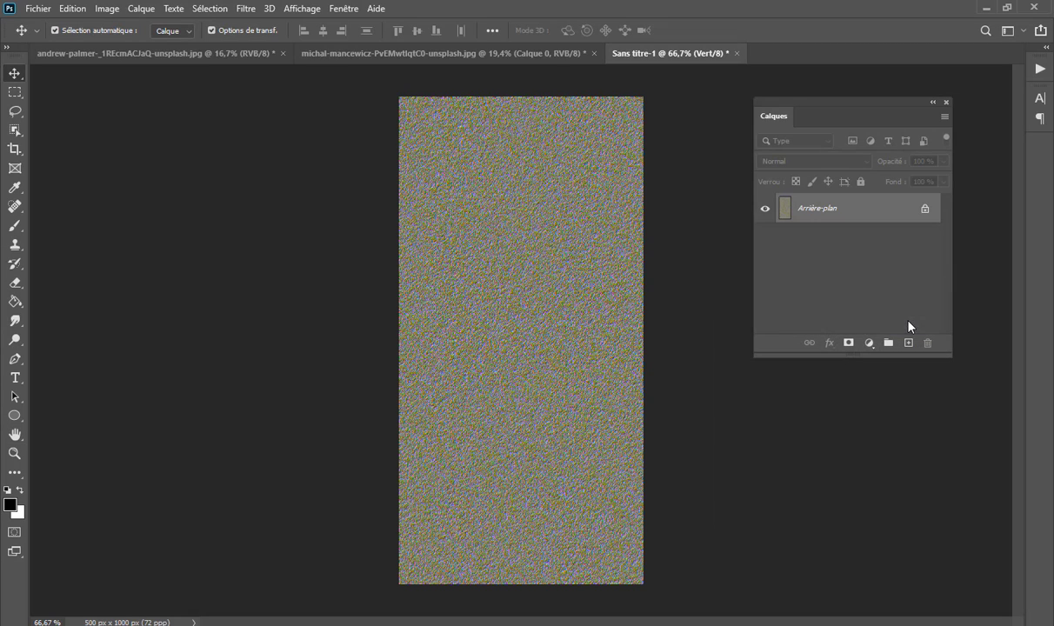
Step: Unlock the background into Calque 0 and zoom out to 12.5%
left_click(925, 210)
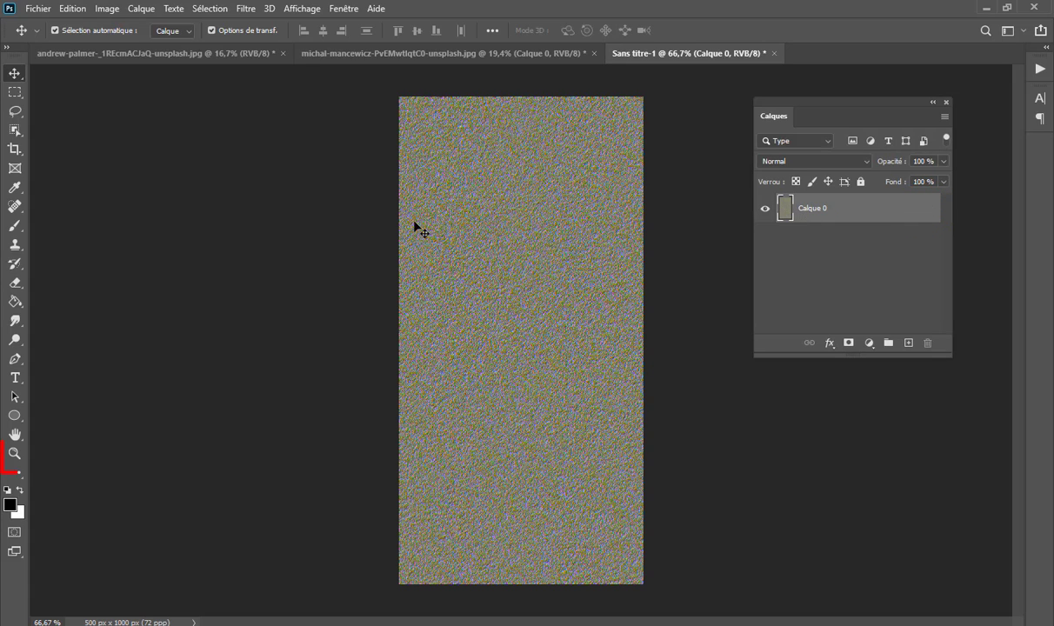
left_click(15, 453)
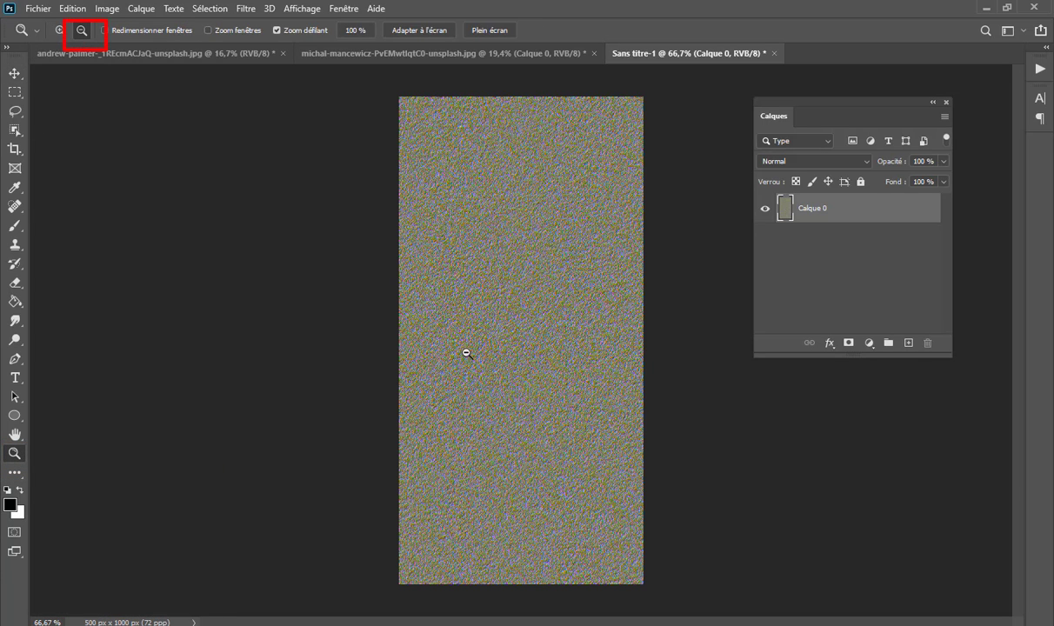
left_click(524, 381)
left_click(522, 377)
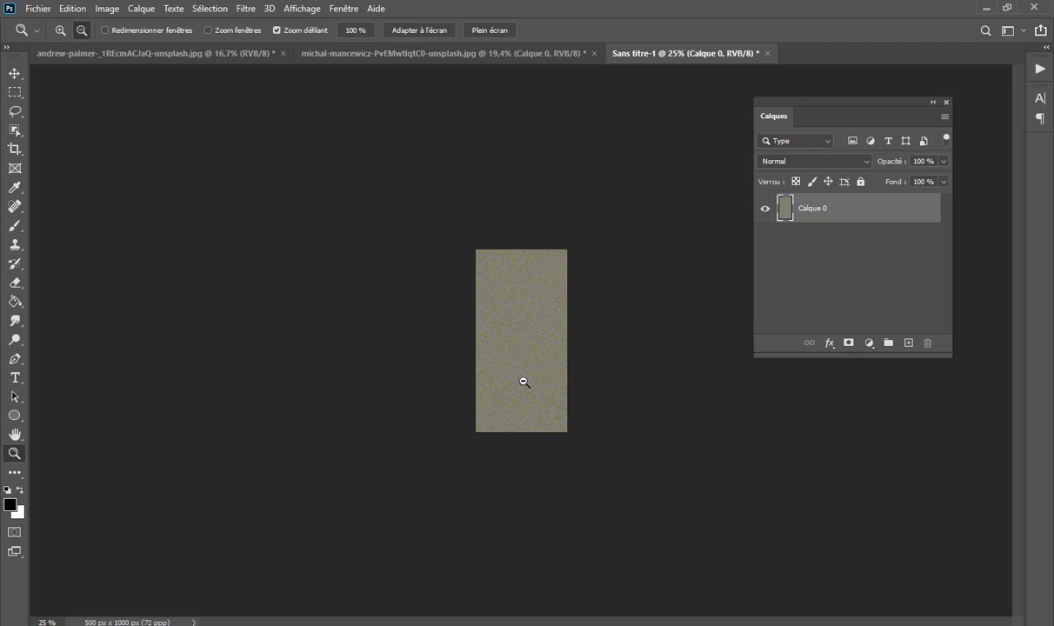
left_click(521, 369)
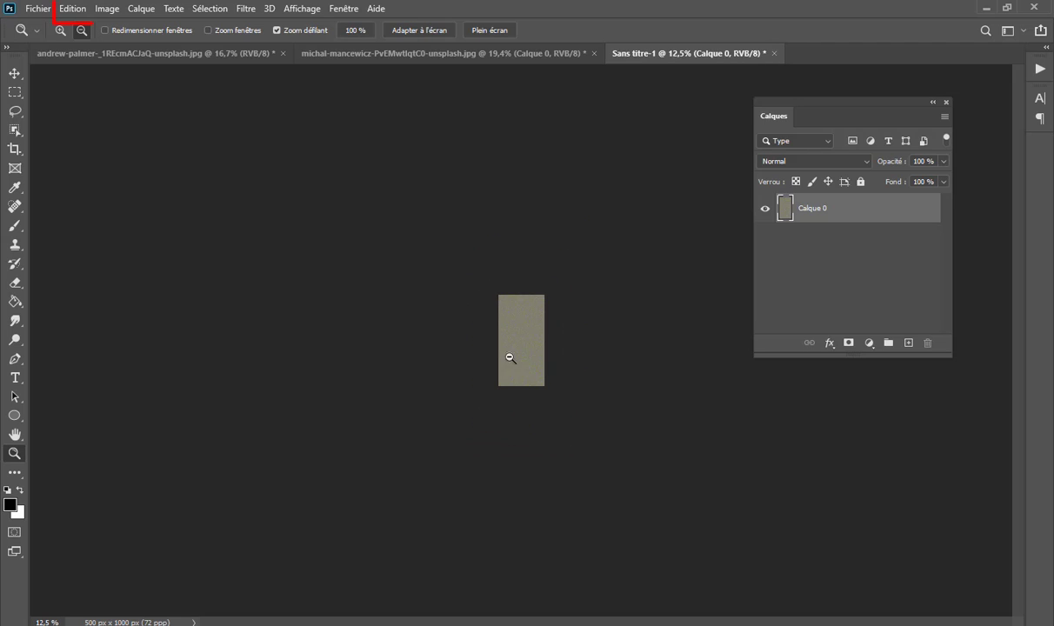
left_click(73, 9)
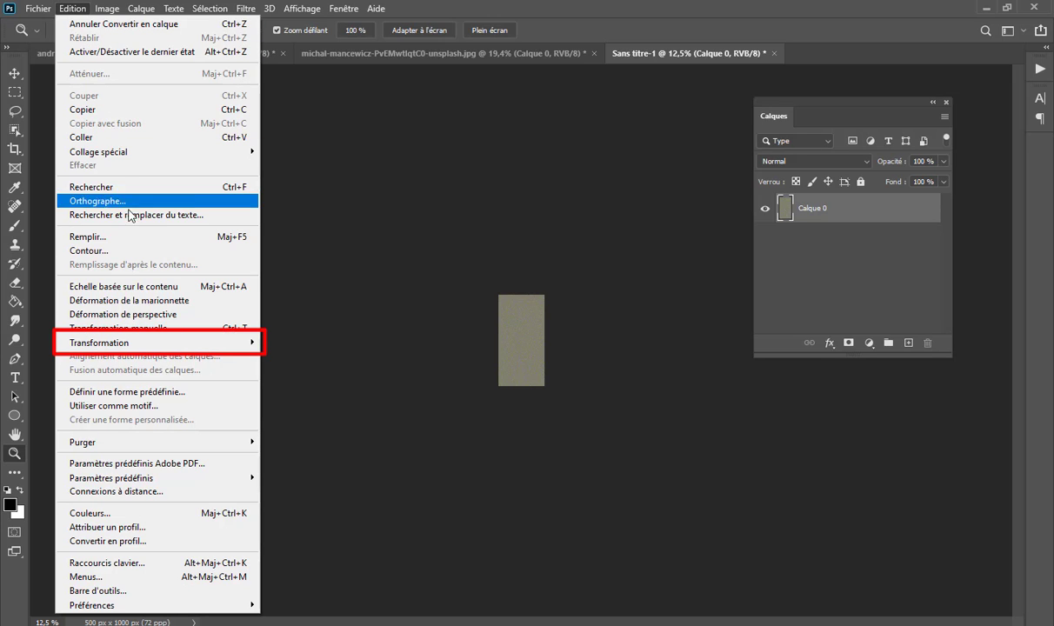
mouse_move(99, 342)
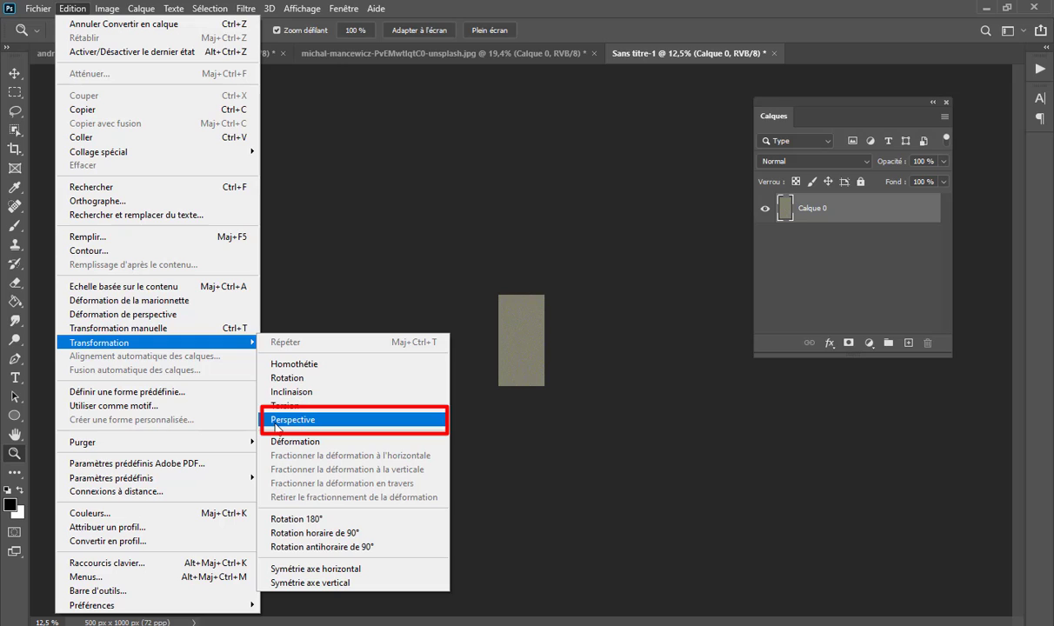
Step: Apply a Perspective transform spreading the bottom corners outward, then fit the texture on screen
left_click(369, 422)
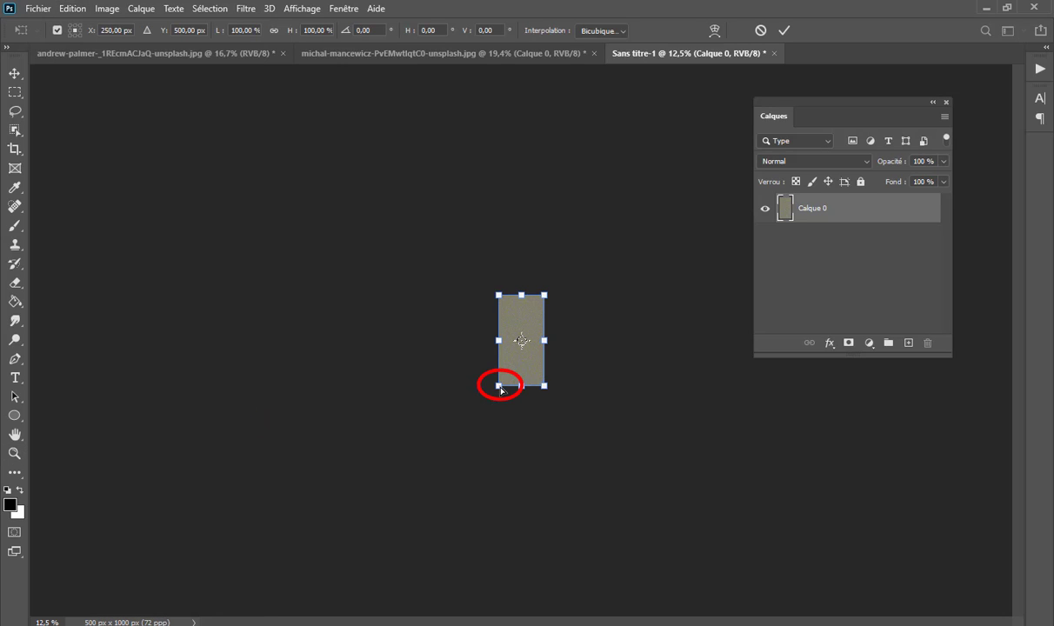
left_click_drag(499, 389, 40, 489)
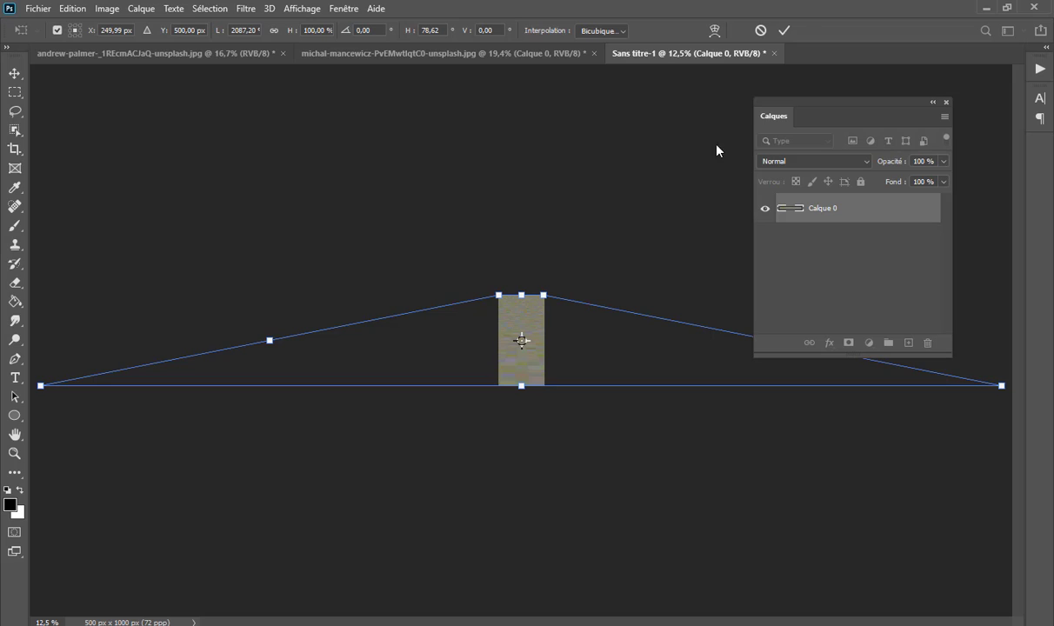
left_click(784, 31)
key("z")
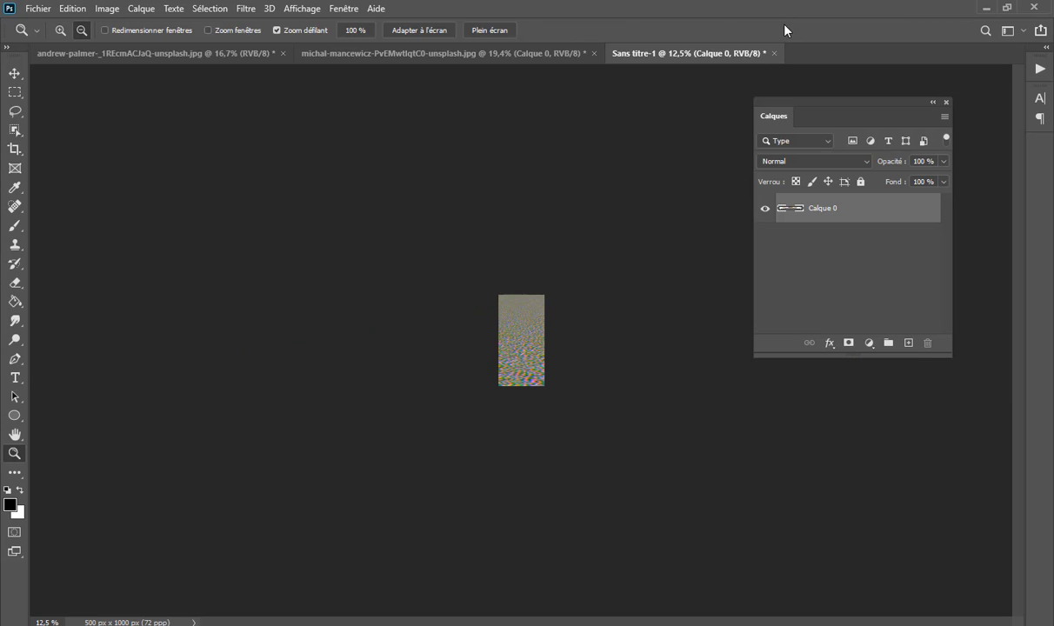
right_click(521, 352)
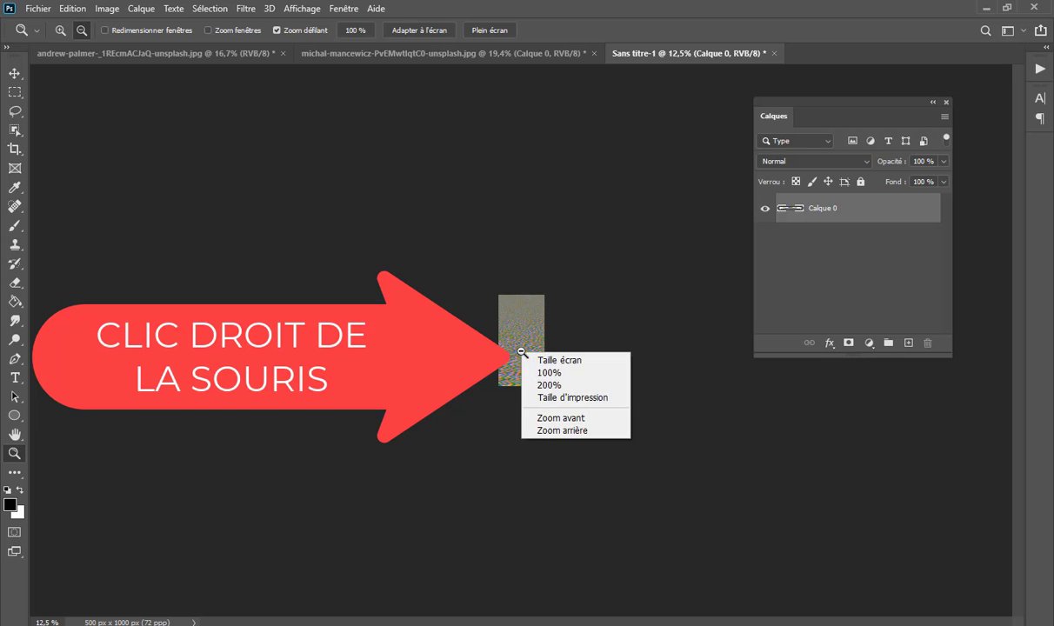
left_click(582, 362)
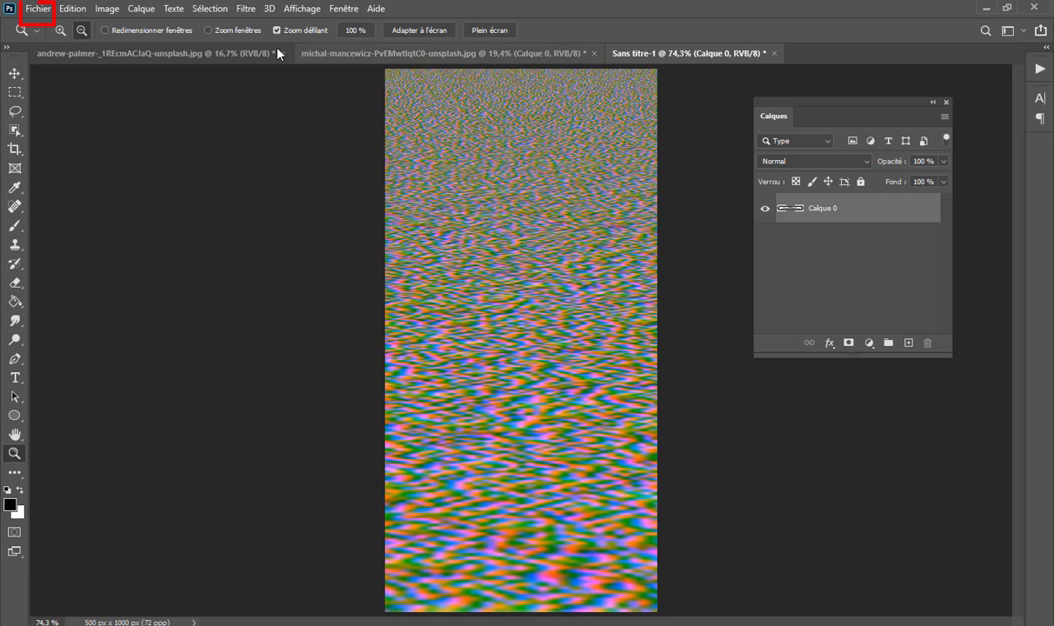
Step: Save the texture as effet.psd in the tuto folder
left_click(40, 11)
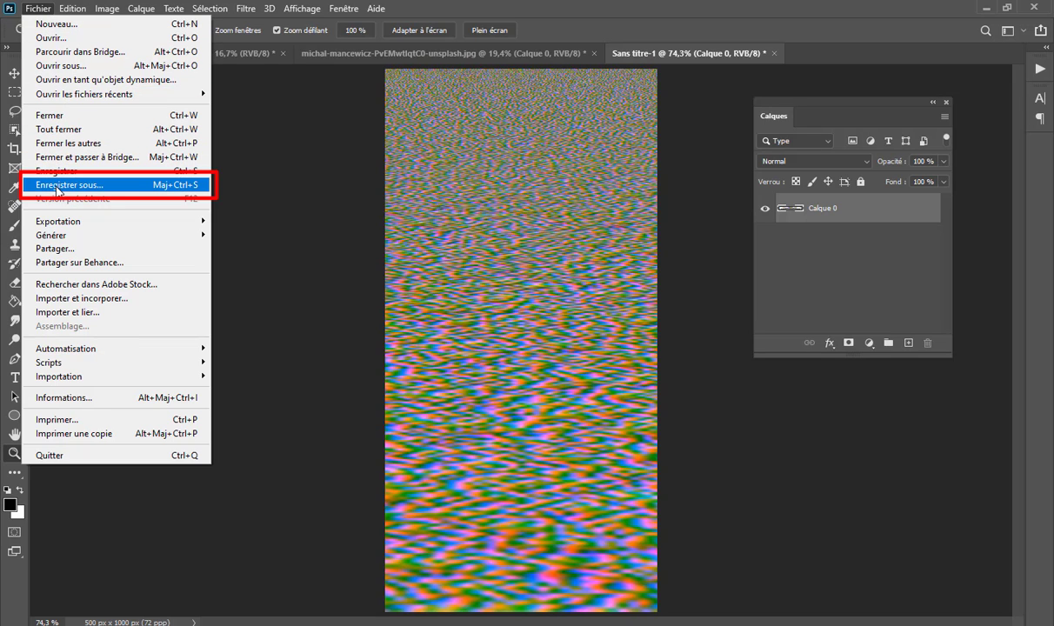
left_click(122, 187)
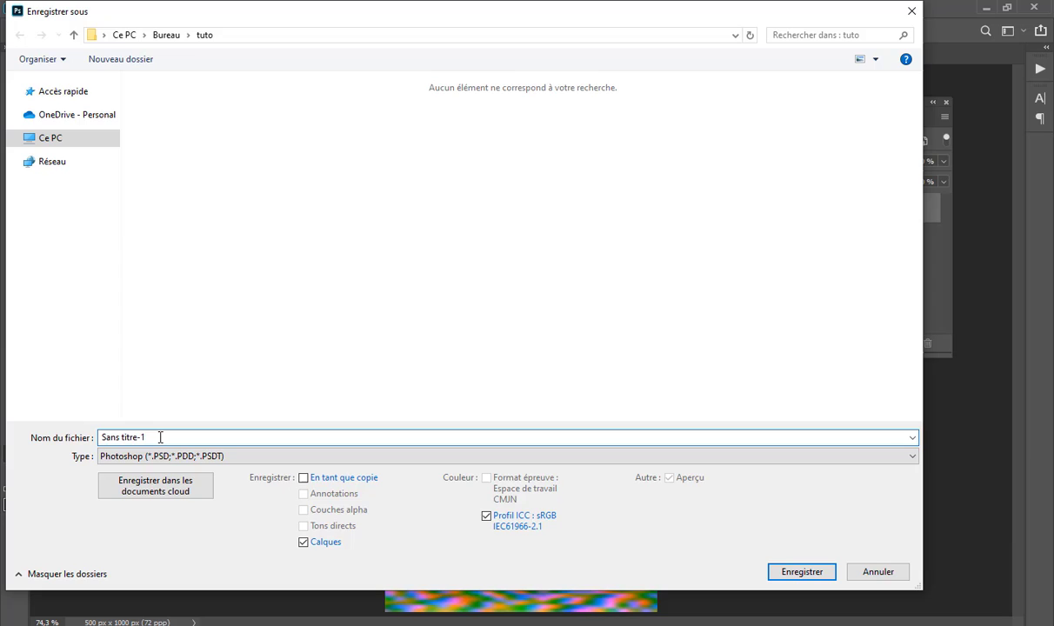
left_click_drag(160, 437, 100, 437)
type("effet")
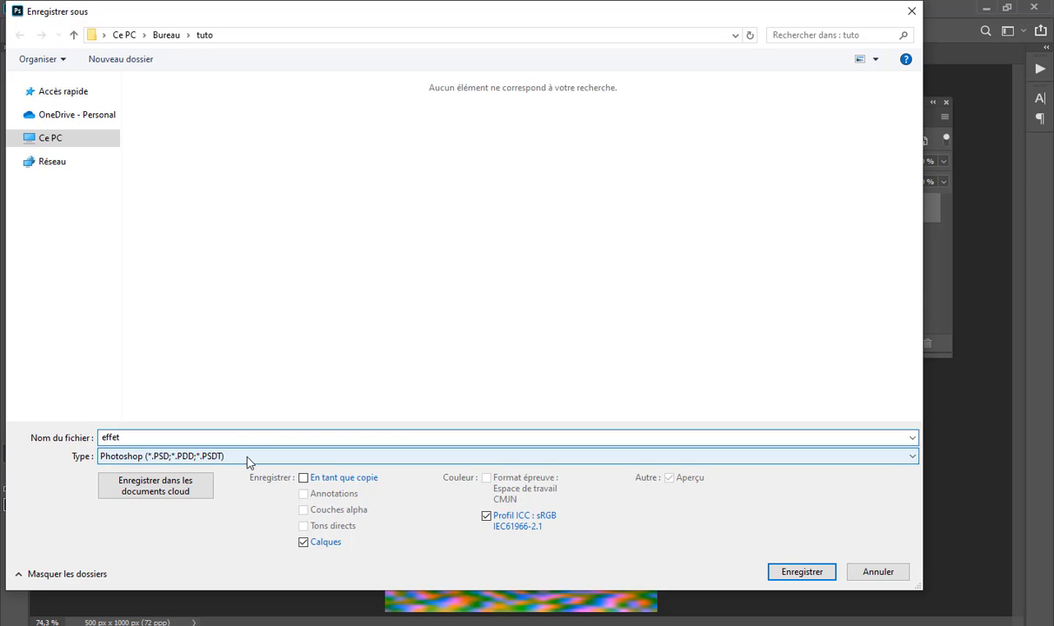
left_click(801, 572)
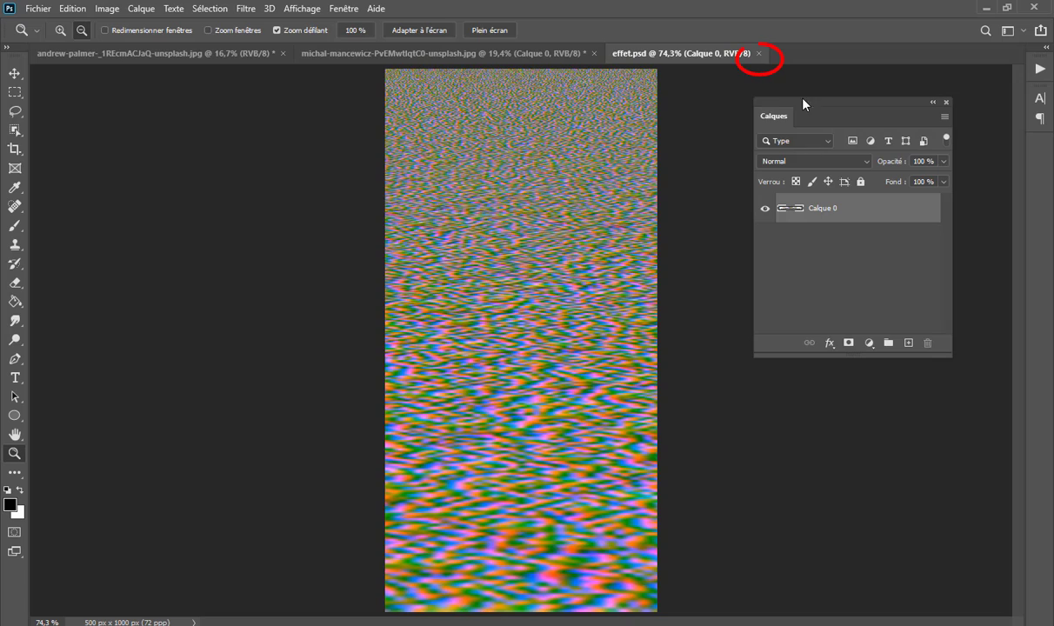
Step: Close effet.psd and glance at the sunset and airplane photos
left_click(761, 54)
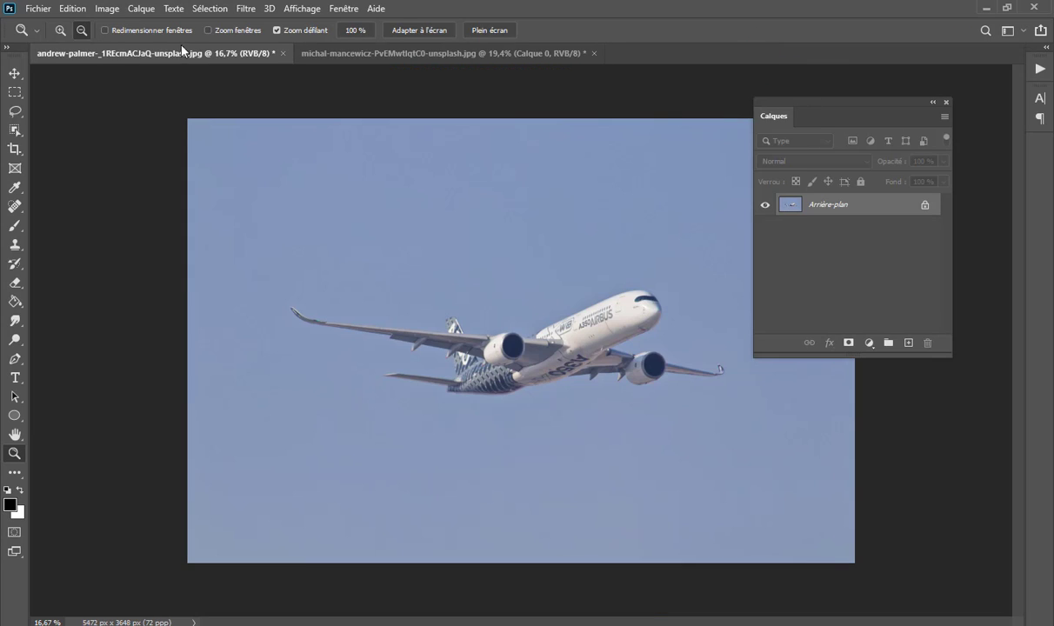
left_click(330, 53)
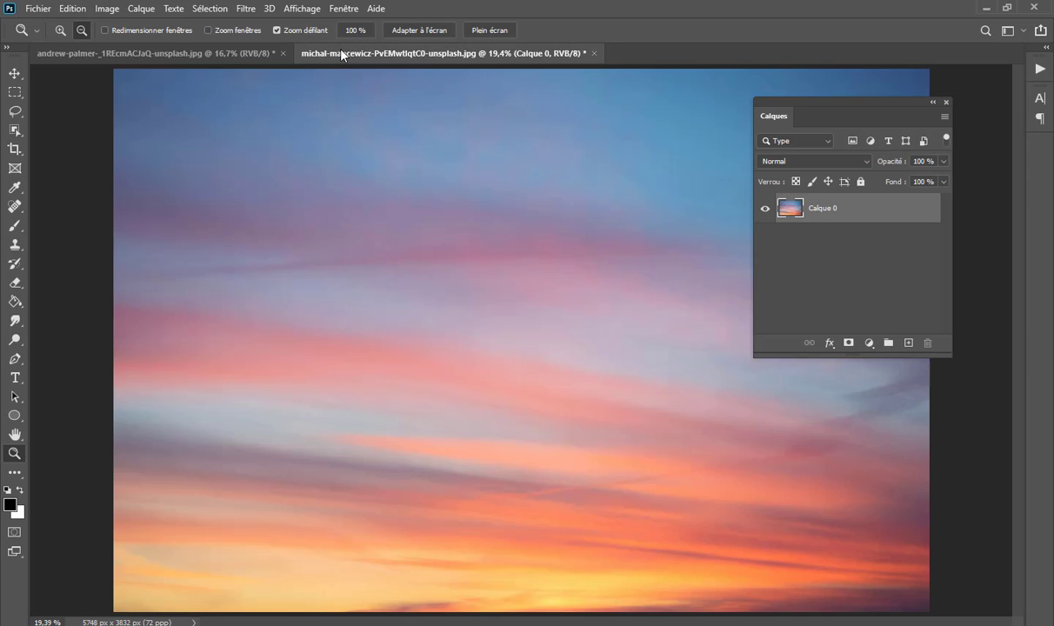
left_click(237, 53)
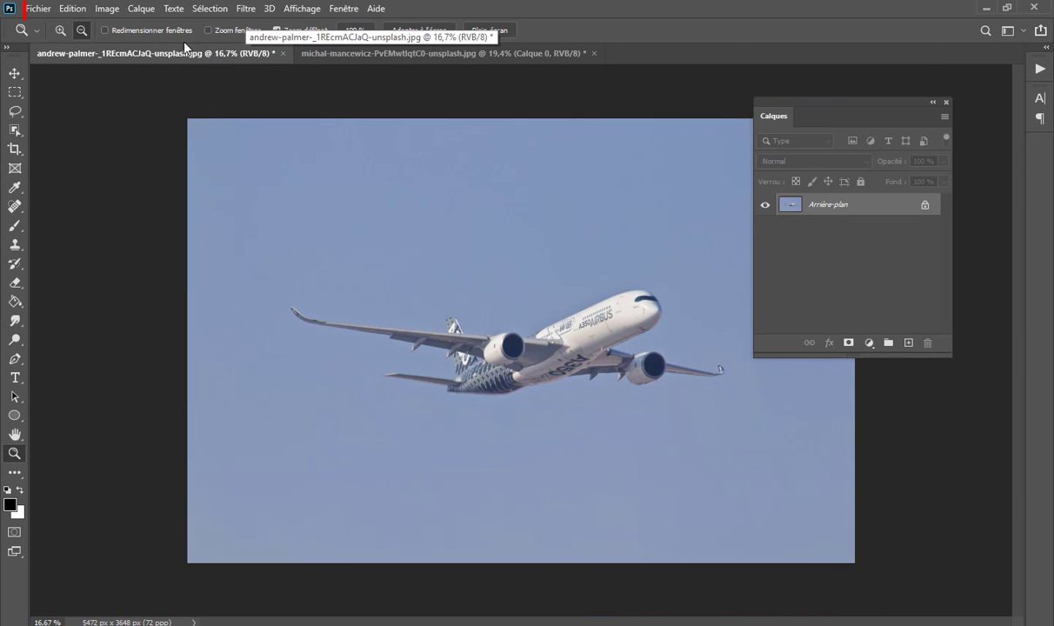
Step: Create a new blank 1280 × 720 px document
left_click(41, 9)
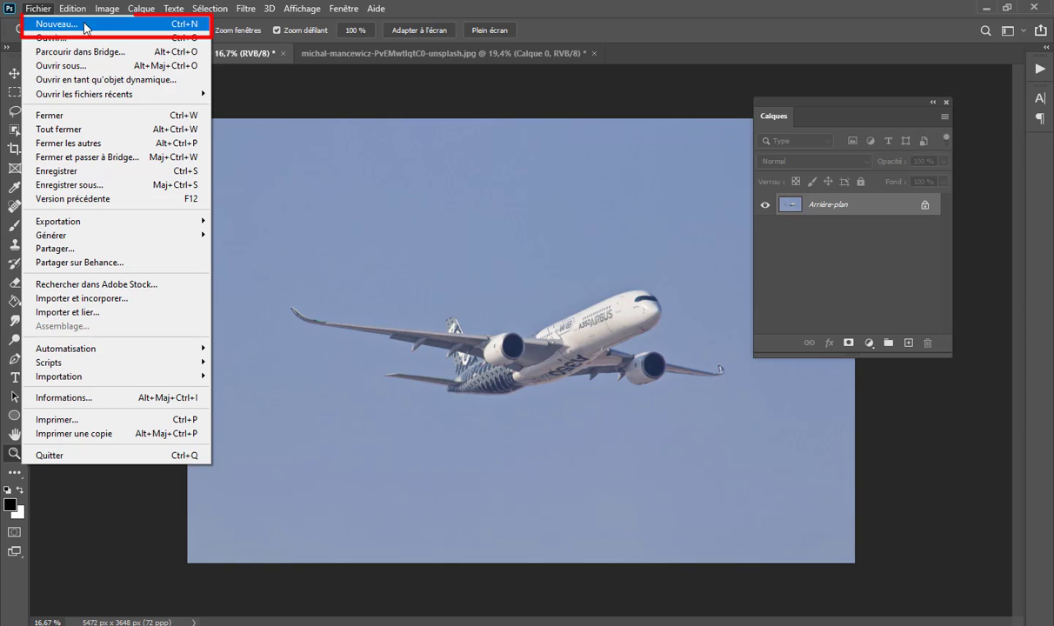
left_click(75, 27)
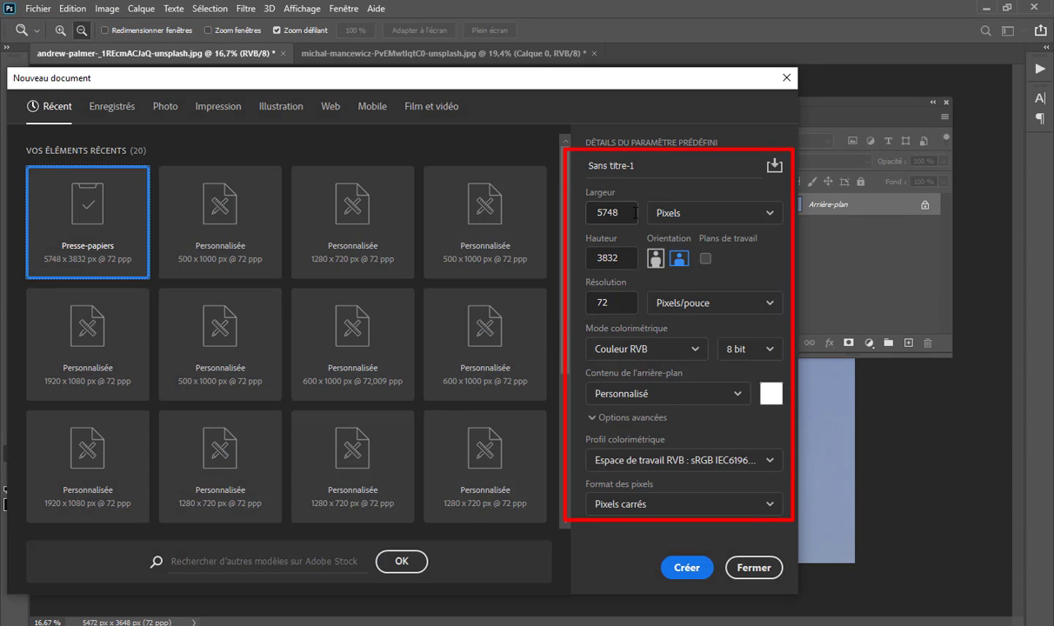
left_click_drag(624, 212, 575, 212)
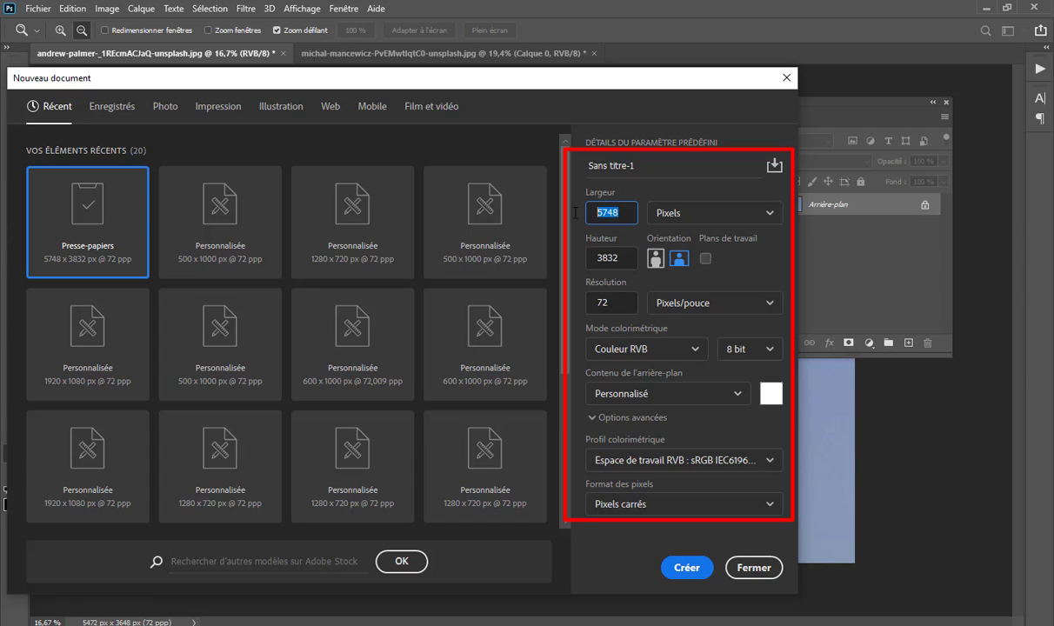
type("1280")
left_click_drag(628, 257, 599, 258)
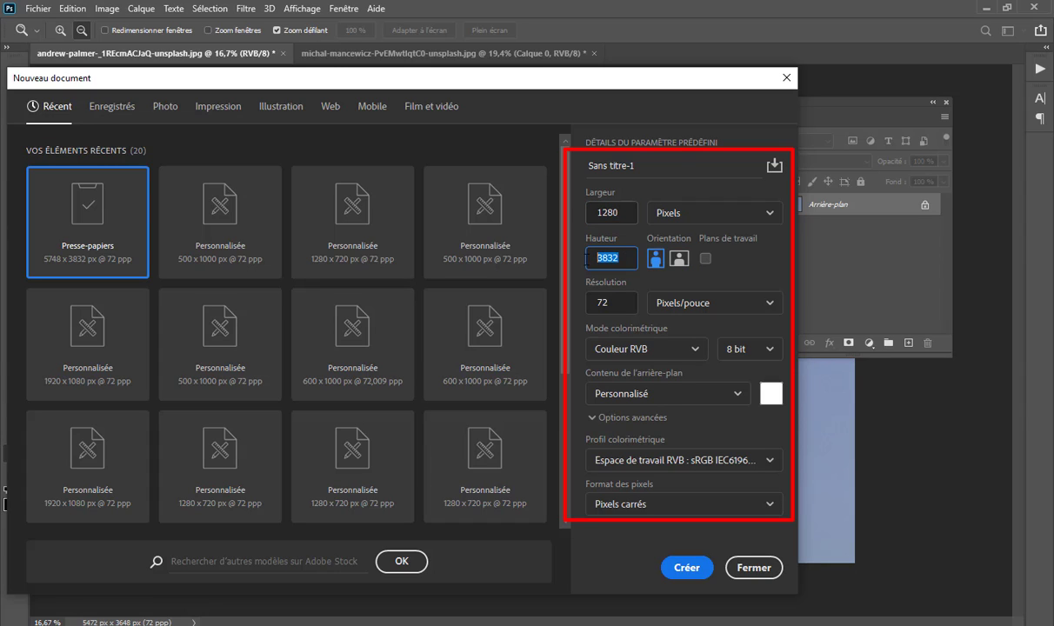
type("720")
left_click(684, 567)
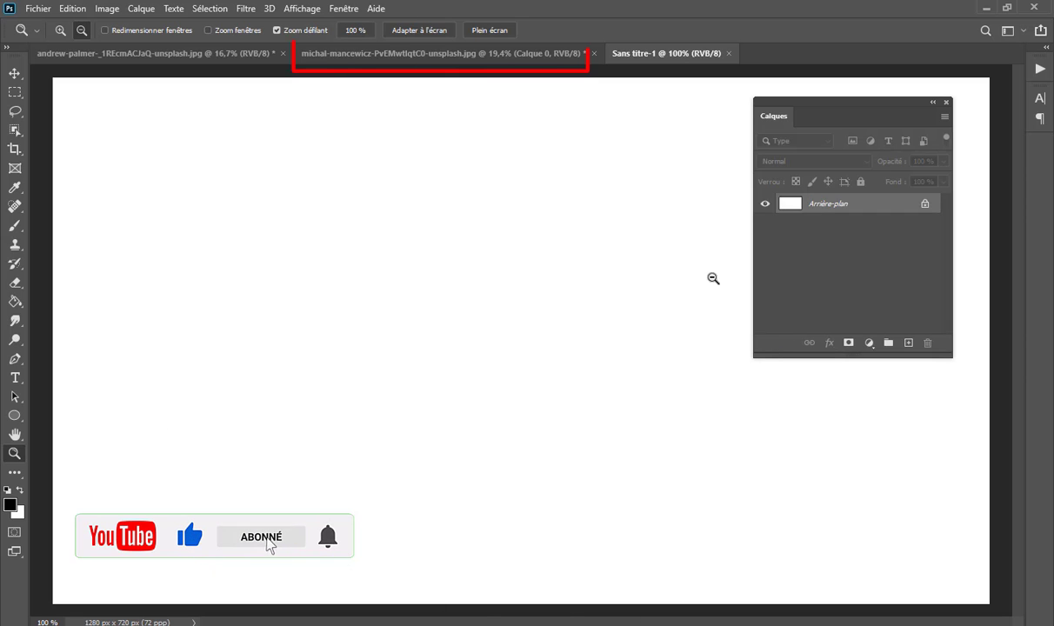
Step: Set the sunset photo's image size to width 1280 and height 720 pixels
left_click(466, 54)
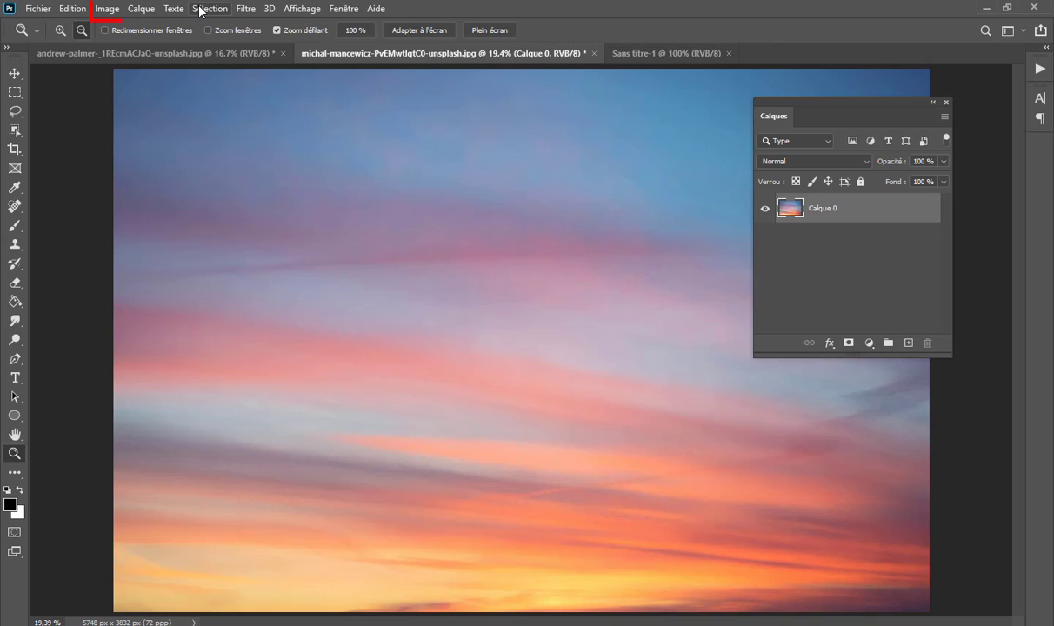
left_click(107, 9)
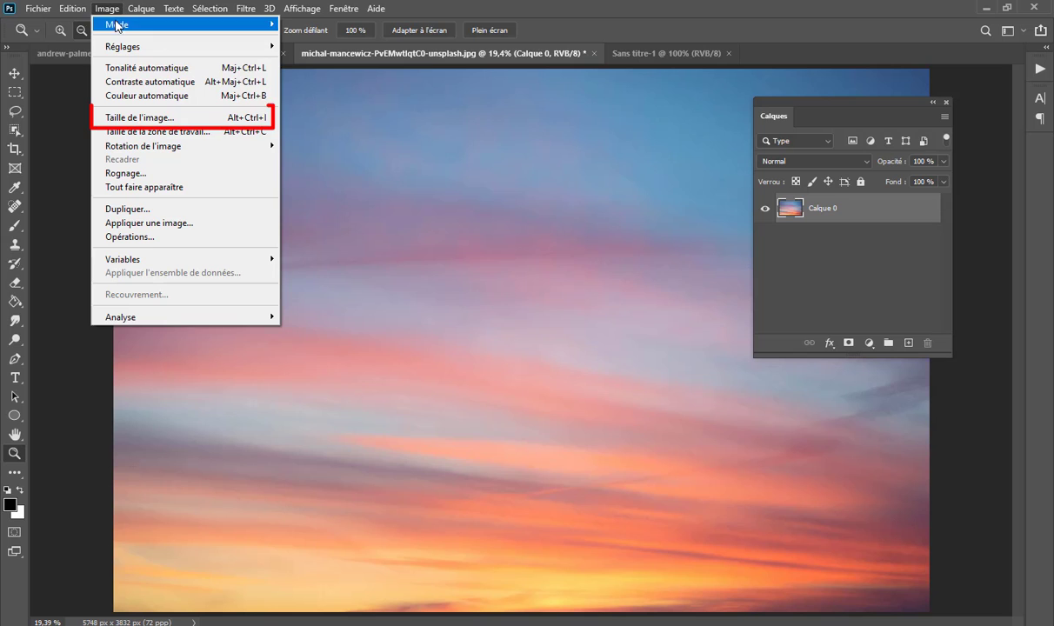
left_click(181, 120)
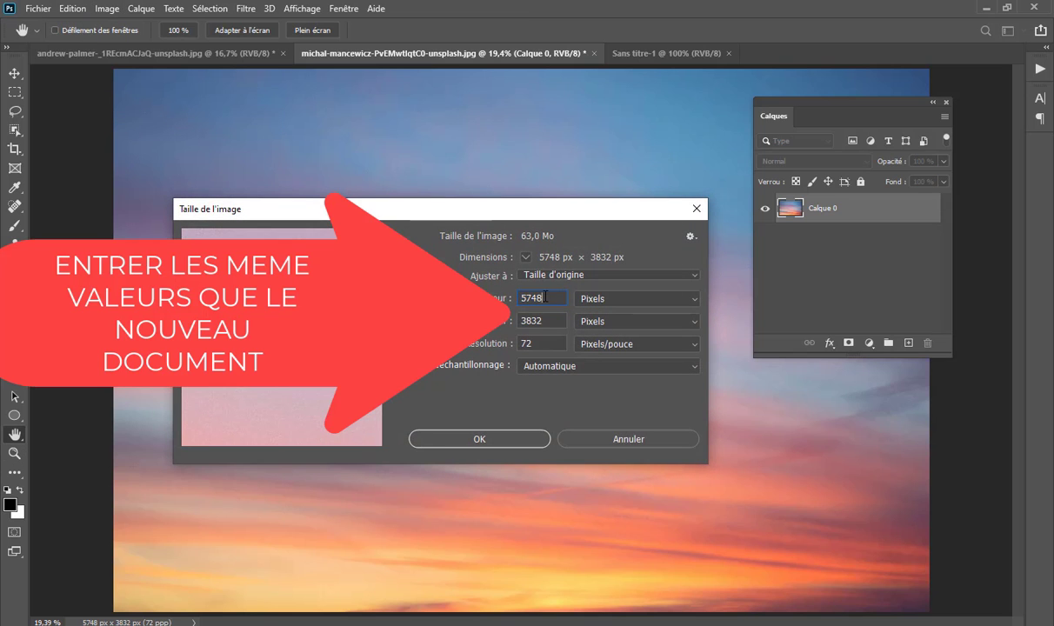
type("12")
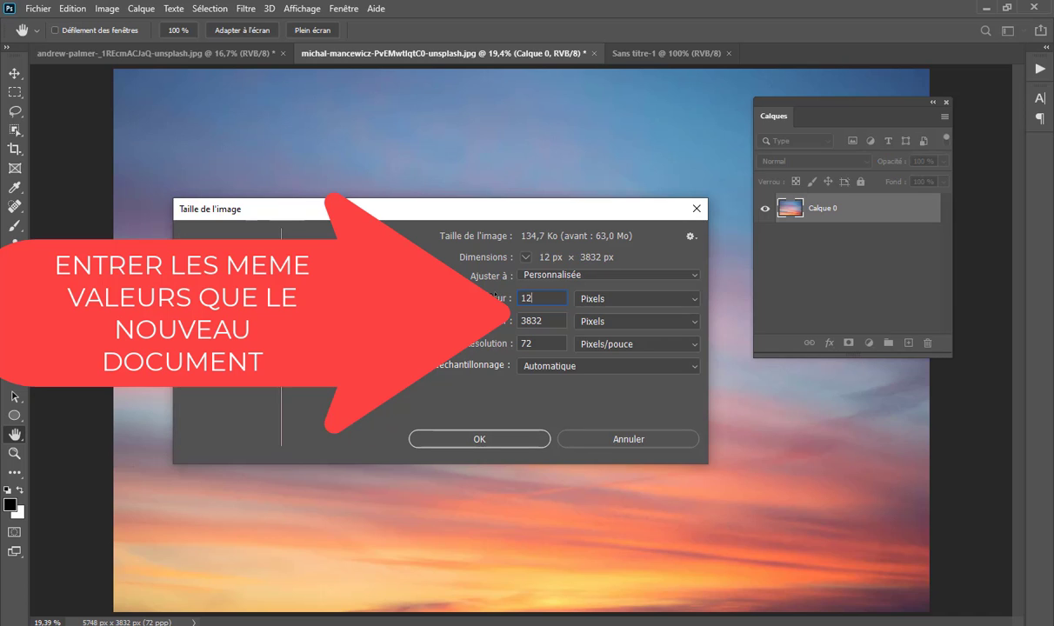
type("80")
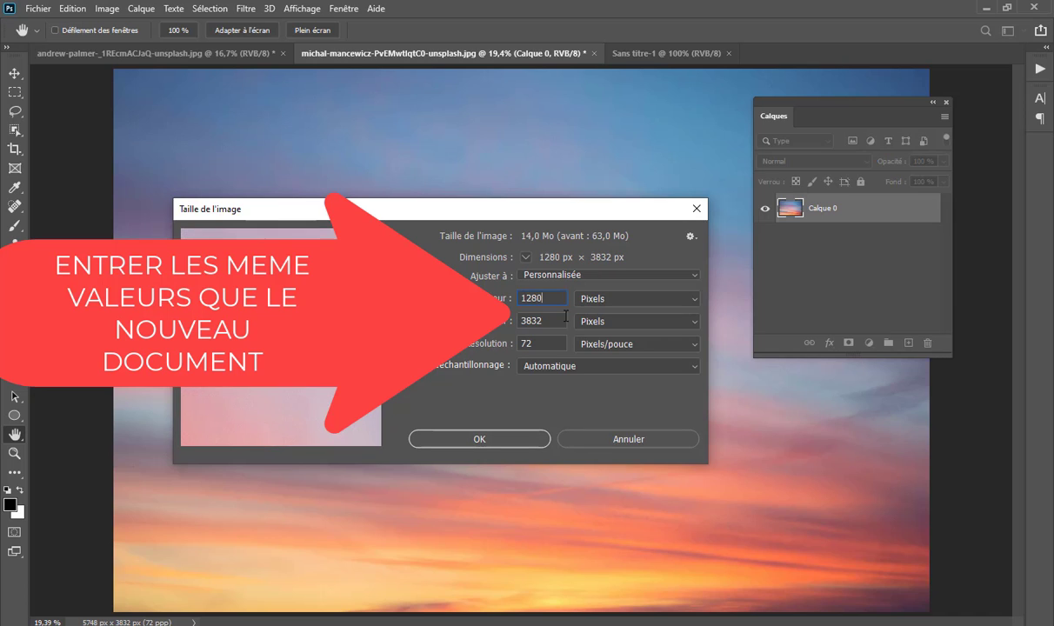
double_click(555, 321)
type("720")
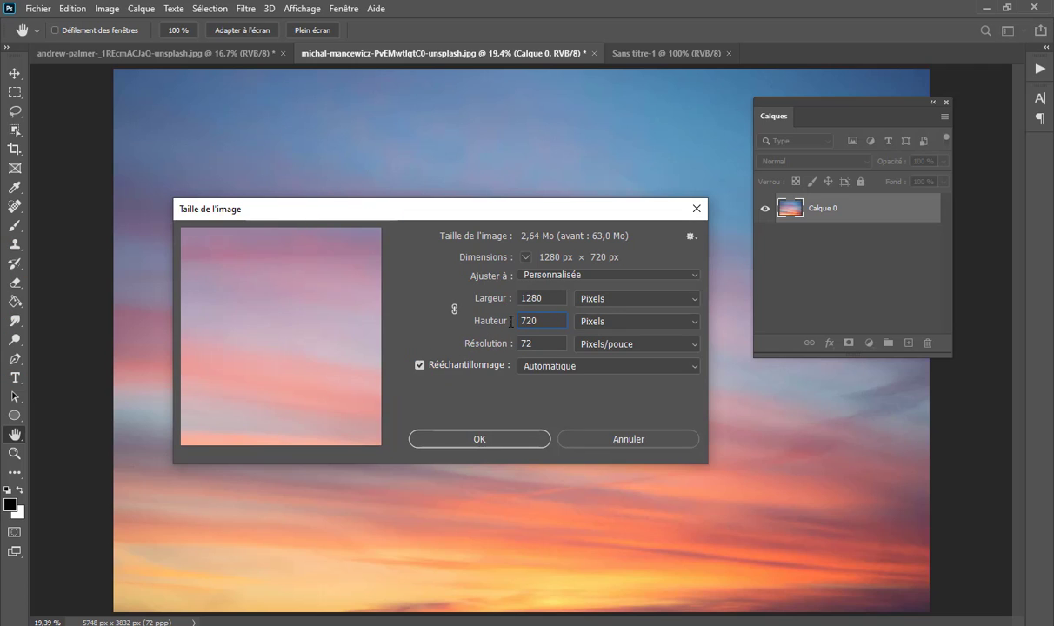
left_click(491, 439)
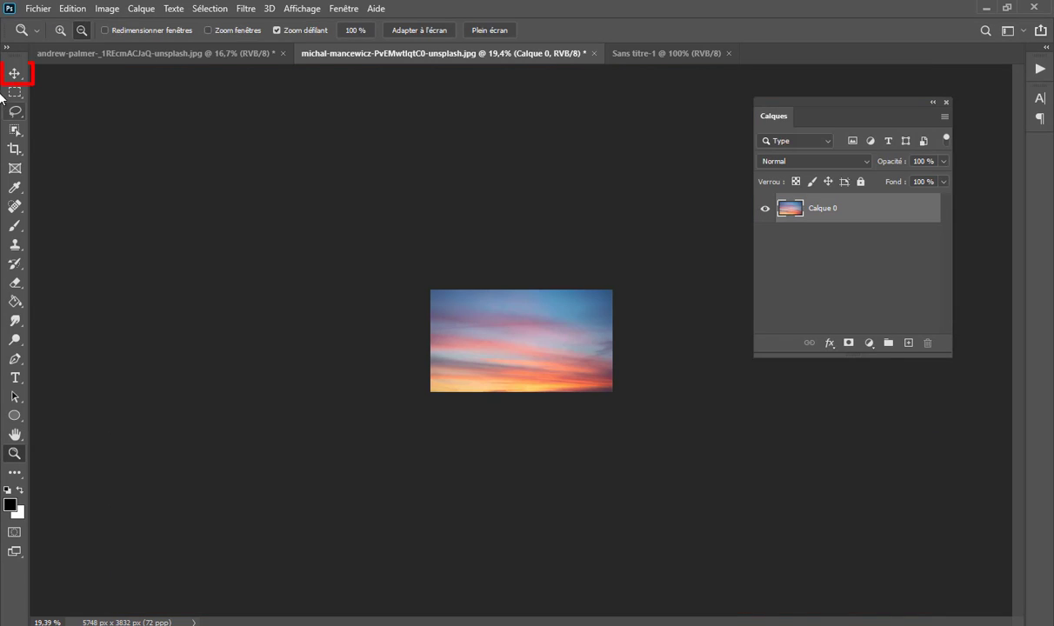
Step: Drag the sunset sky into Sans titre-1 and scale its height to fill only the top half
left_click(14, 73)
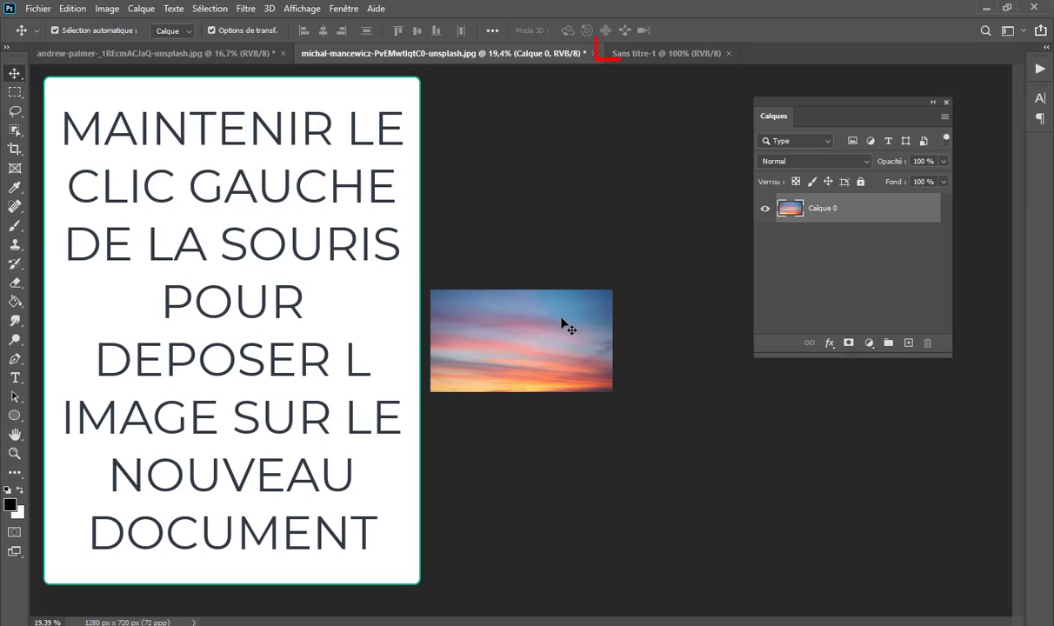
mouse_move(561, 319)
left_mouse_down()
mouse_move(652, 64)
mouse_move(532, 347)
mouse_move(506, 342)
left_mouse_up()
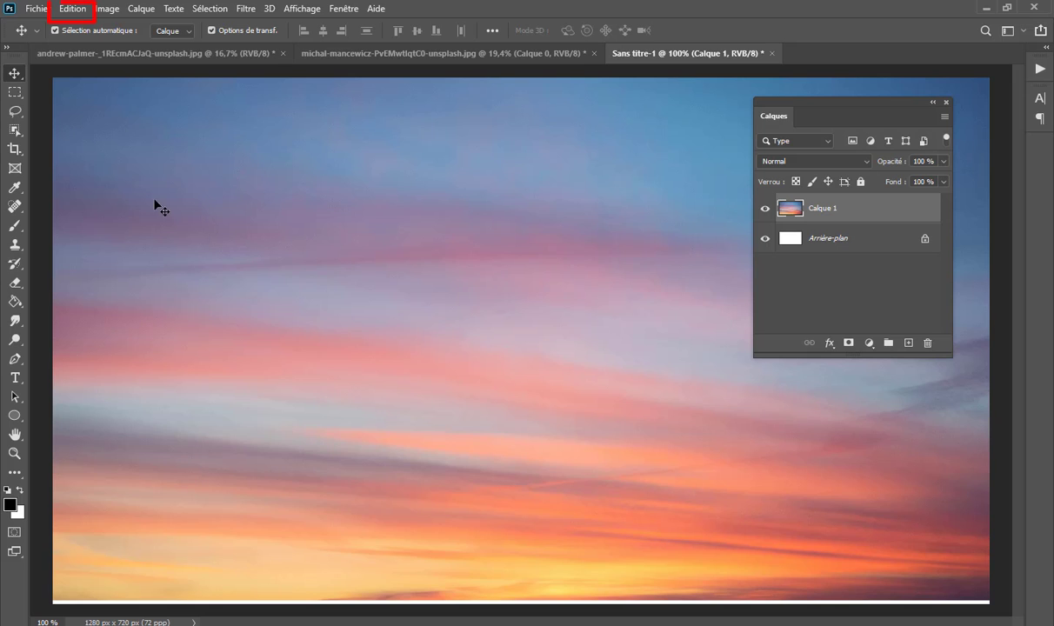
left_click(71, 10)
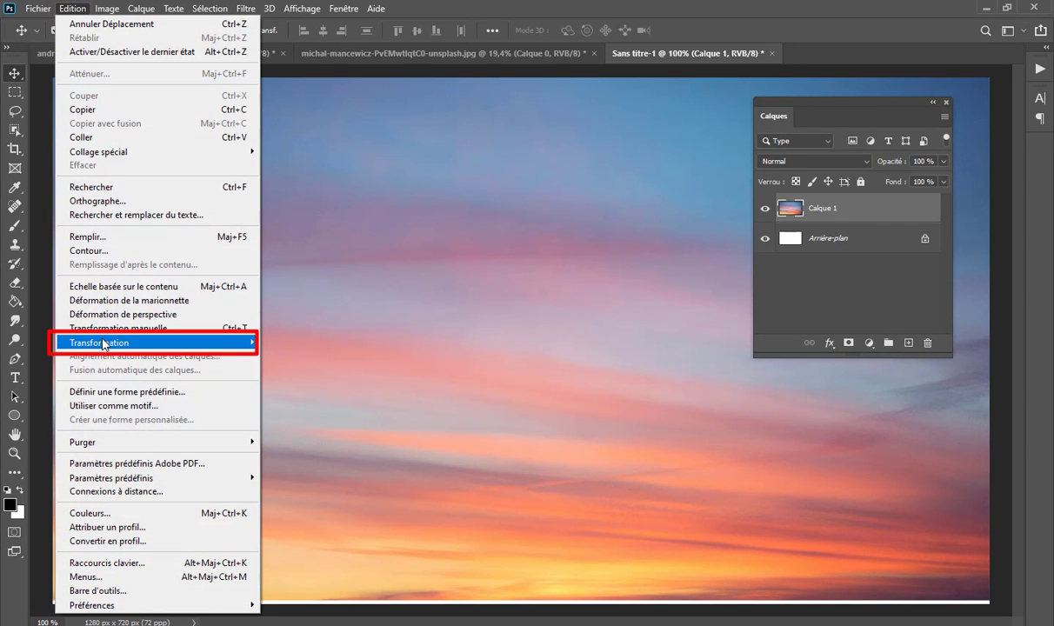
mouse_move(157, 343)
left_click(311, 363)
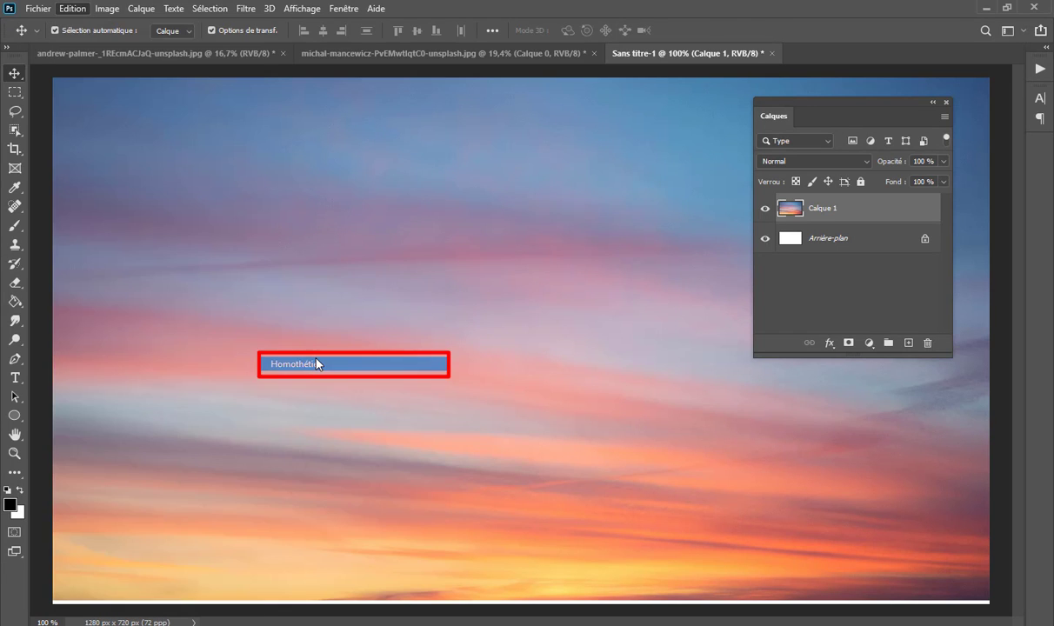
mouse_move(521, 599)
left_mouse_down()
mouse_move(514, 333)
mouse_move(517, 343)
left_mouse_up()
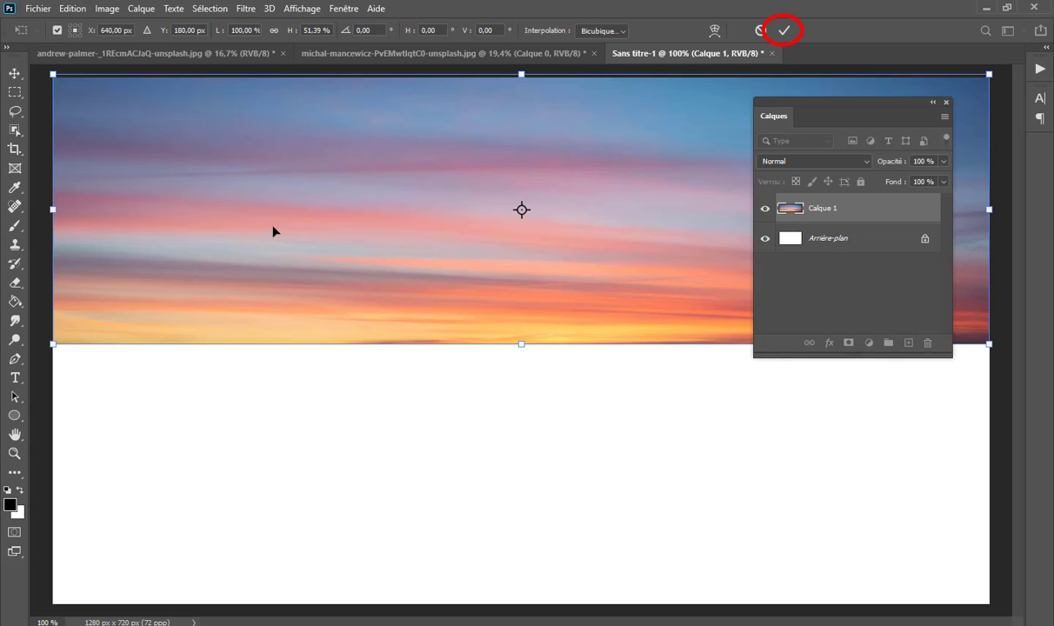
left_click(784, 31)
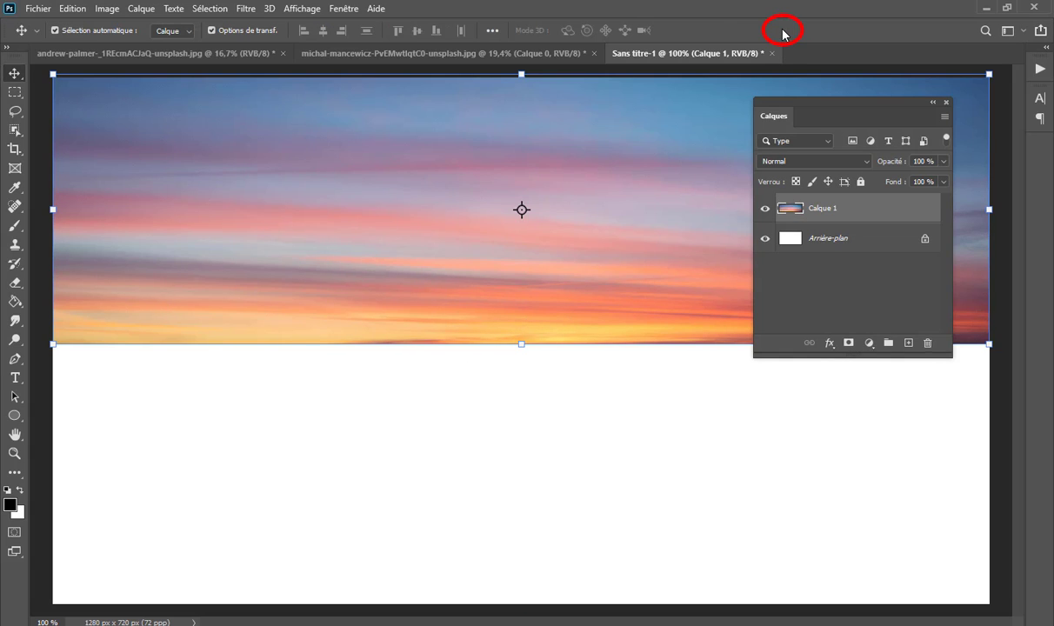
Step: Rename the sky layer Calque 1 to 'haut'
left_click(765, 208)
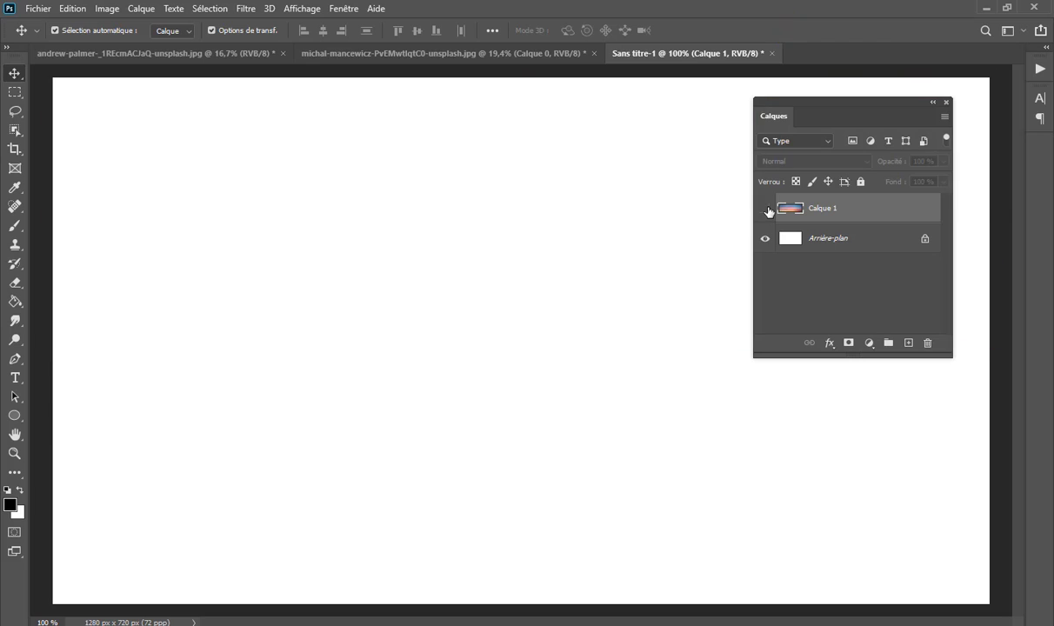
left_click(765, 209)
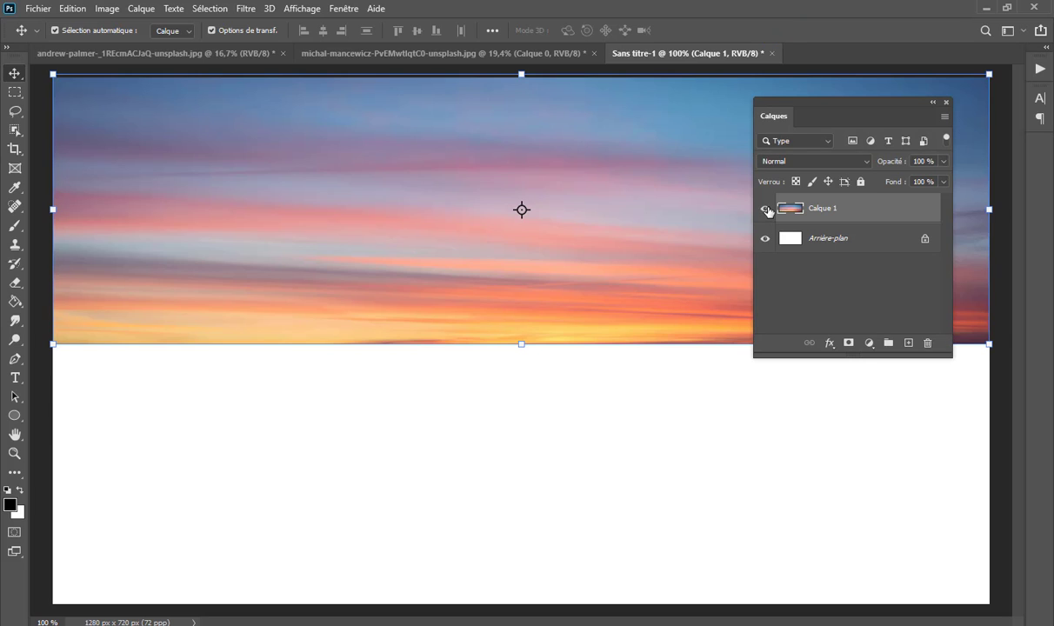
double_click(822, 208)
type("ha")
type("ut")
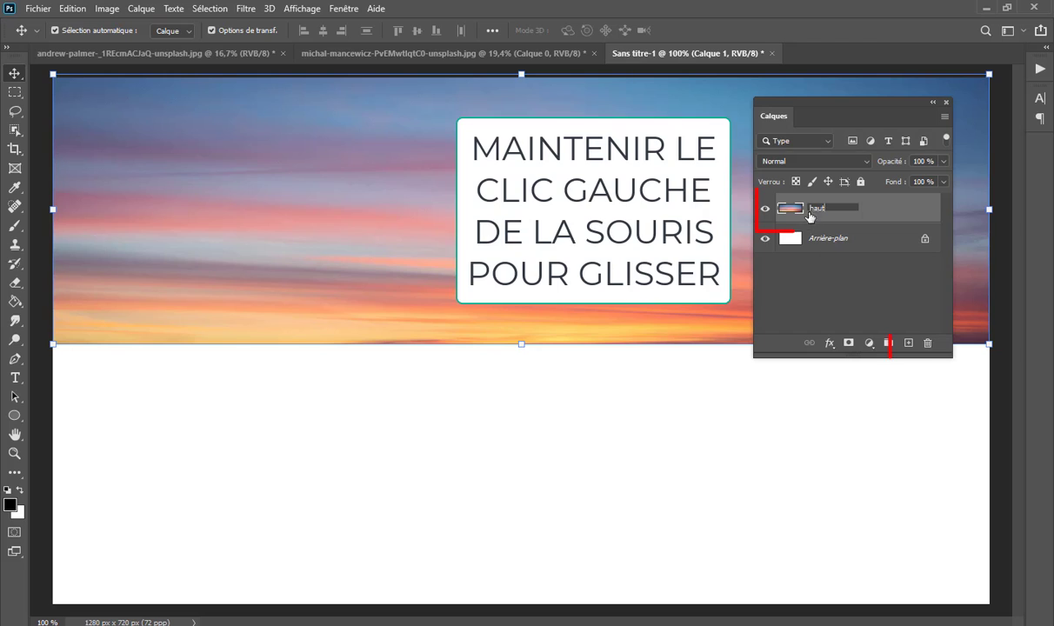
key("Return")
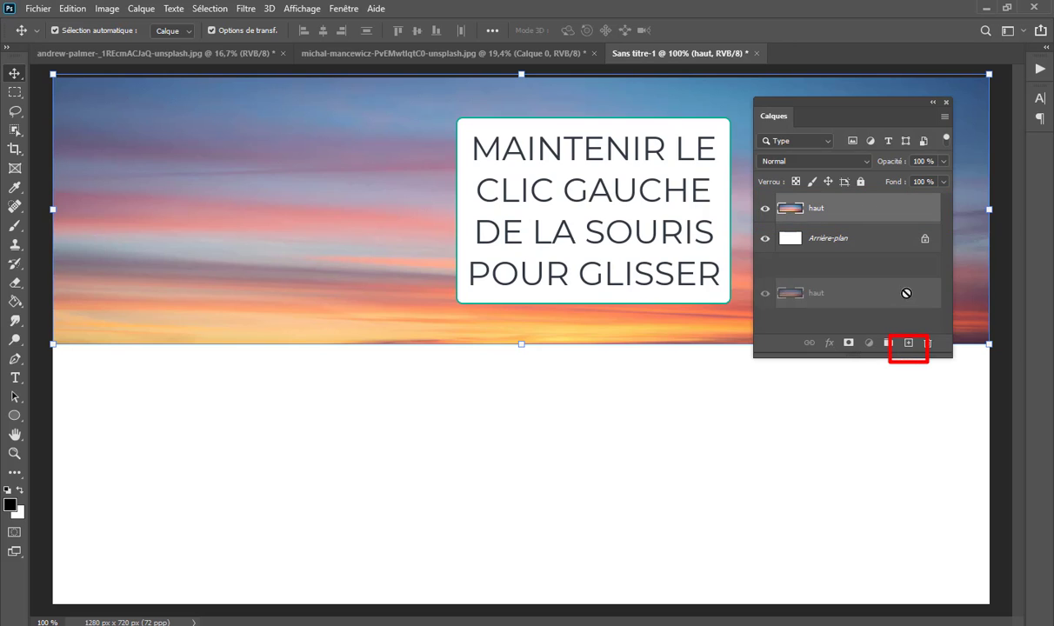
Step: Duplicate the haut layer and name the copy 'bas'
left_click_drag(868, 207, 907, 343)
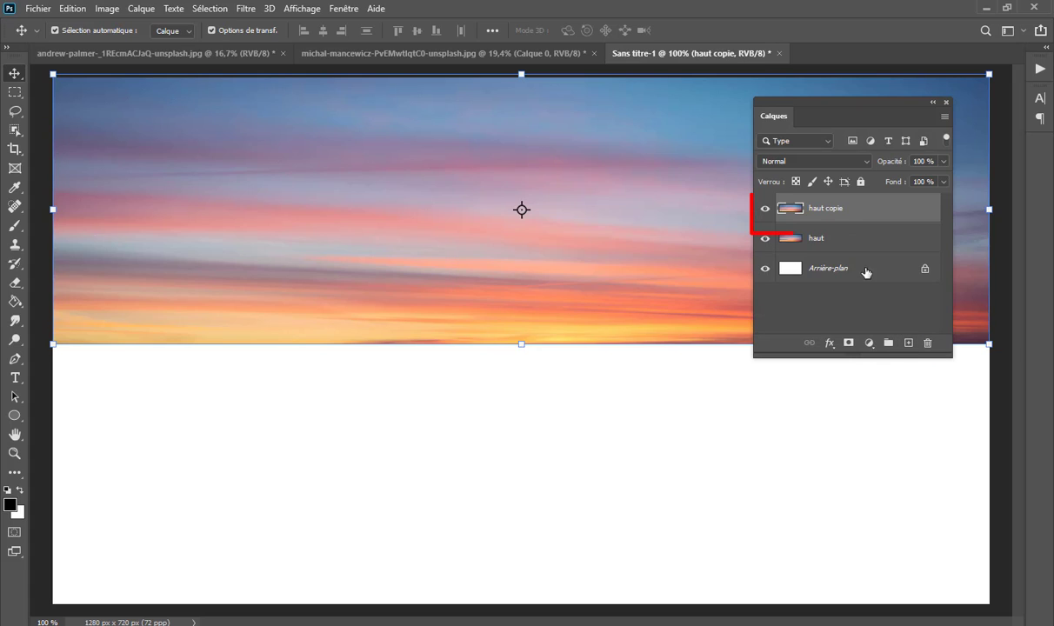
double_click(824, 209)
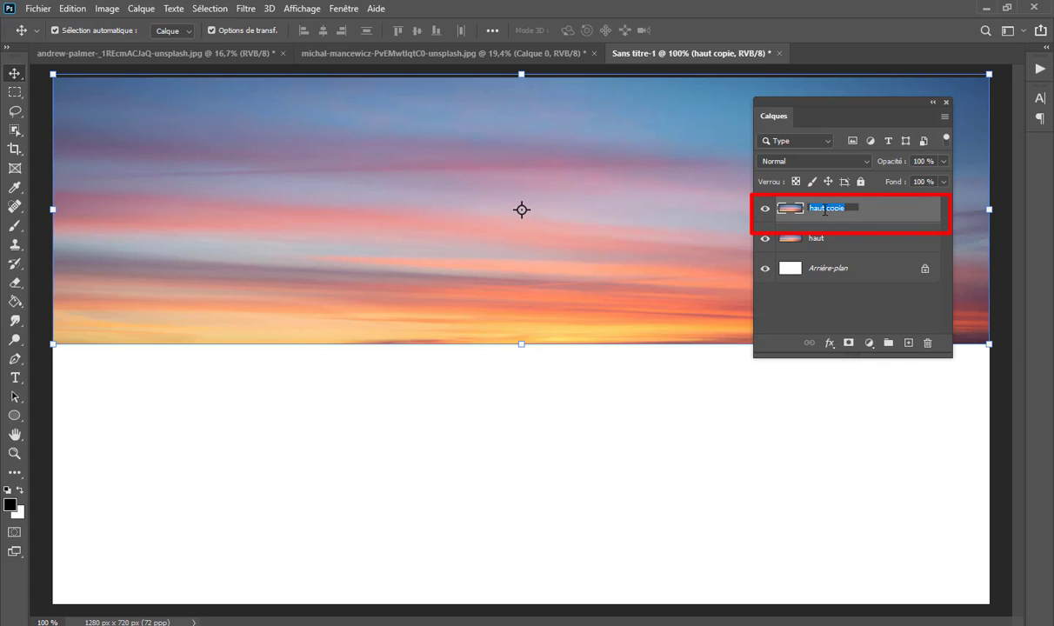
type("bas")
key("Return")
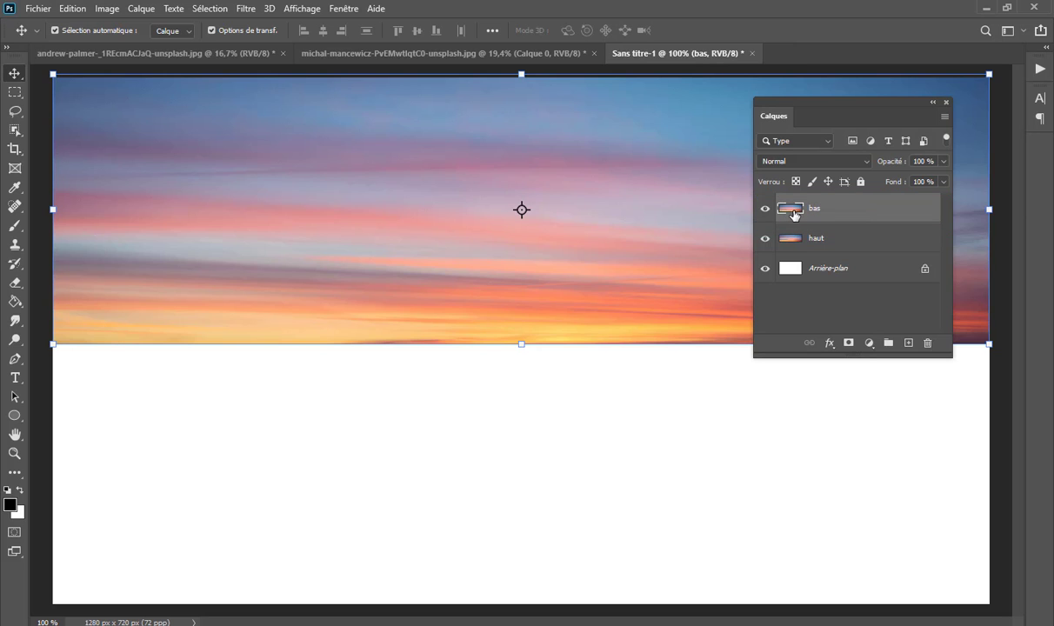
Step: Flip the bas layer vertically and move it into the lower half
left_click(67, 12)
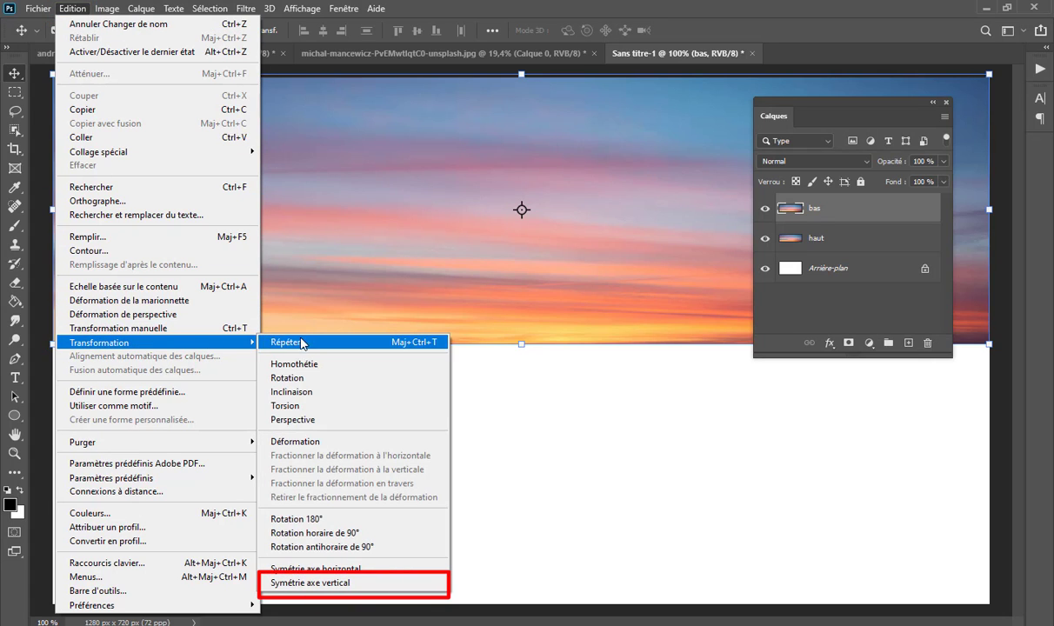
mouse_move(99, 342)
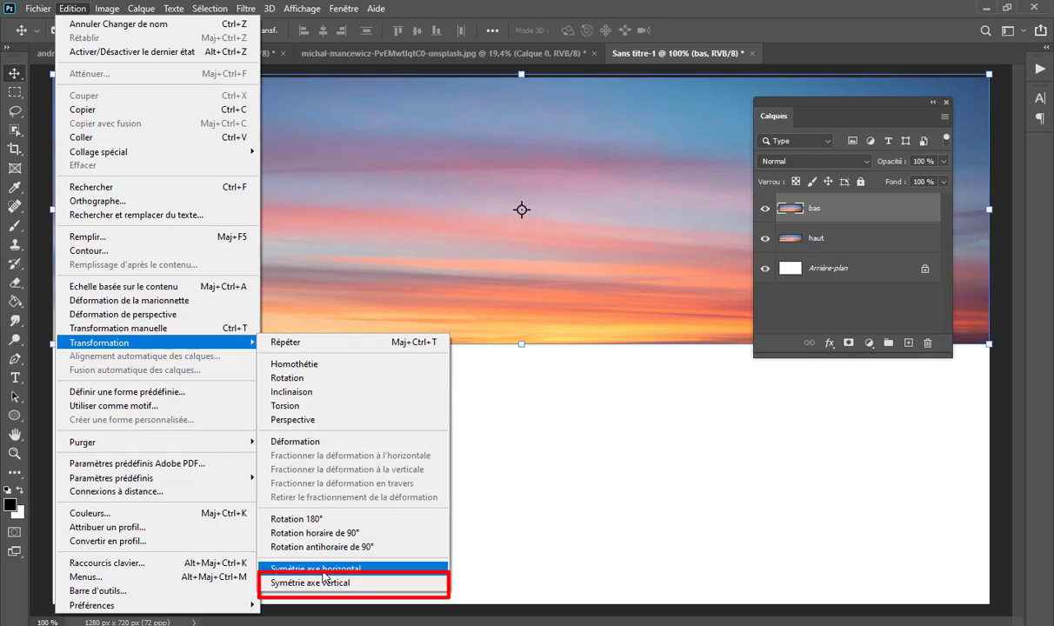
left_click(391, 584)
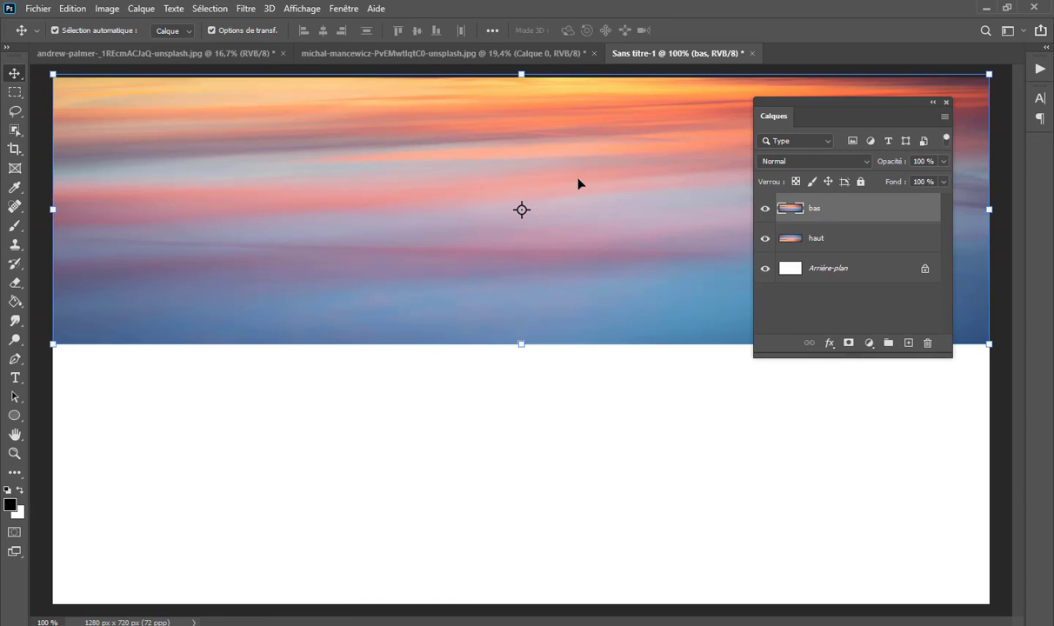
mouse_move(574, 156)
left_mouse_down()
mouse_move(571, 480)
mouse_move(586, 366)
mouse_move(546, 325)
mouse_move(540, 434)
mouse_move(571, 437)
mouse_move(576, 425)
left_mouse_up()
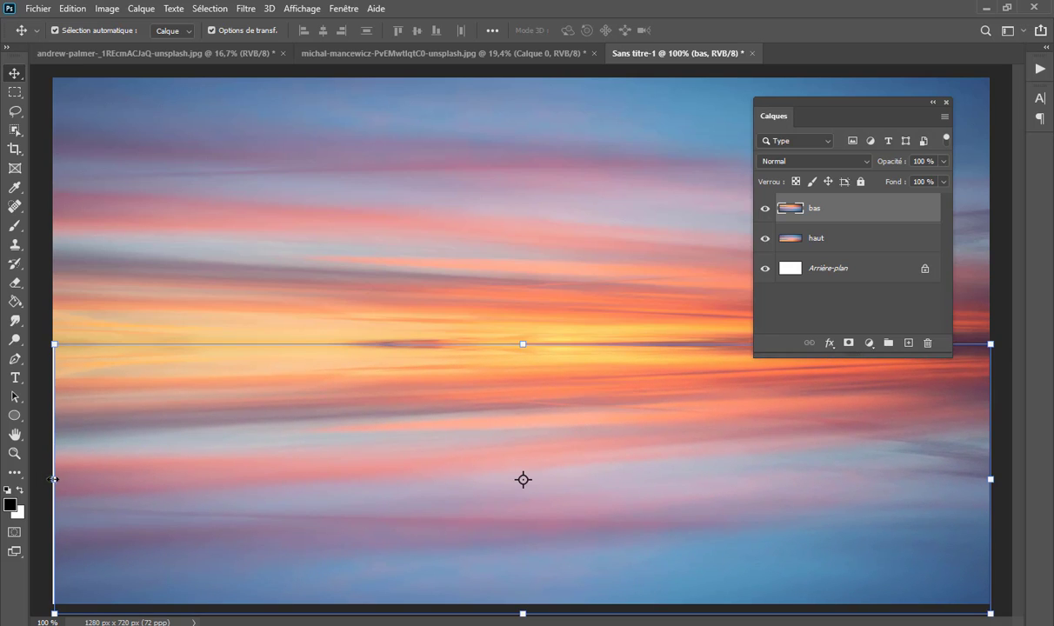
Step: Stretch the reflection's left, right and top edges to meet the canvas edges and horizon
left_click_drag(53, 479, 54, 476)
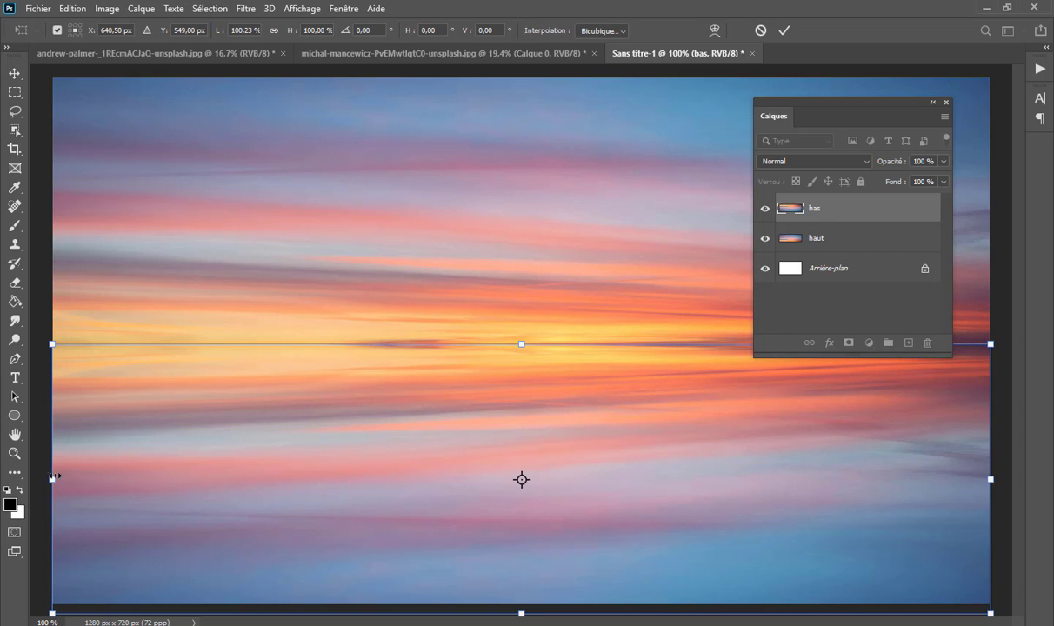
left_click_drag(988, 479, 991, 479)
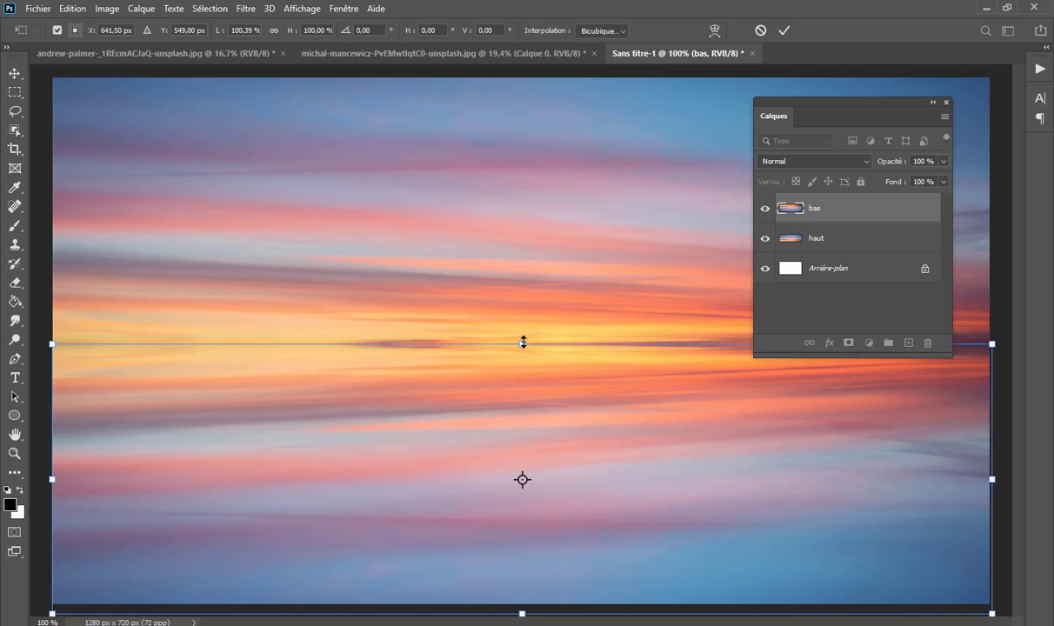
left_click_drag(522, 343, 517, 339)
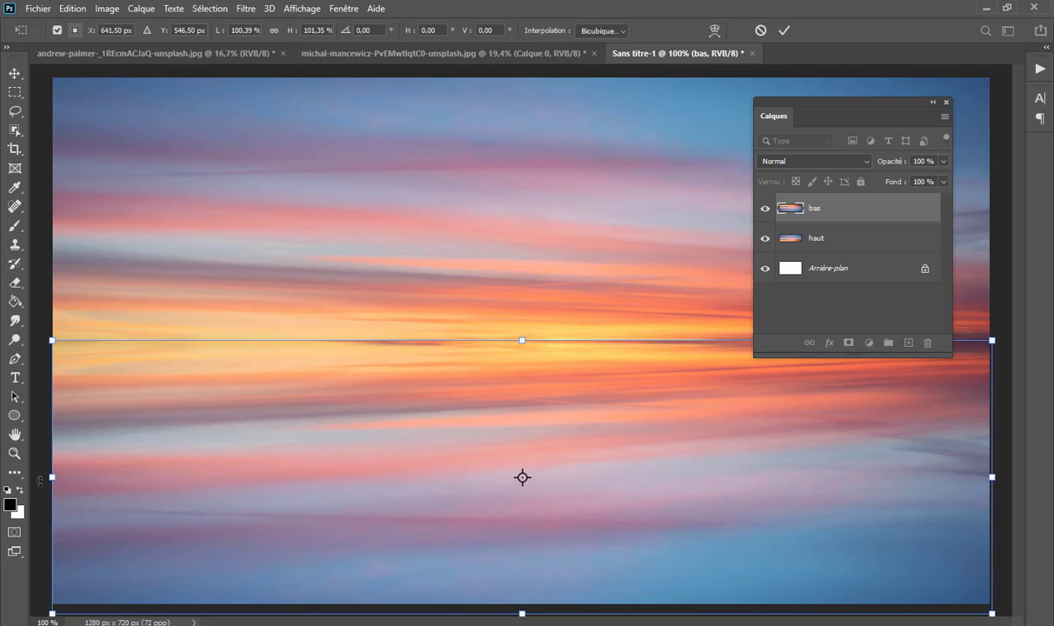
left_click_drag(51, 476, 49, 477)
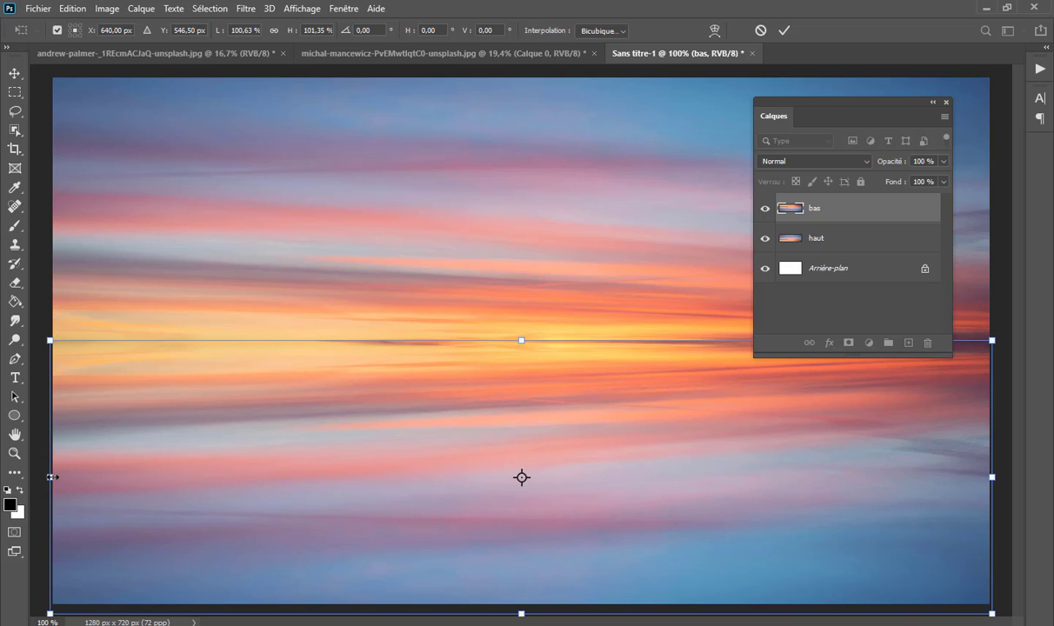
left_click(785, 31)
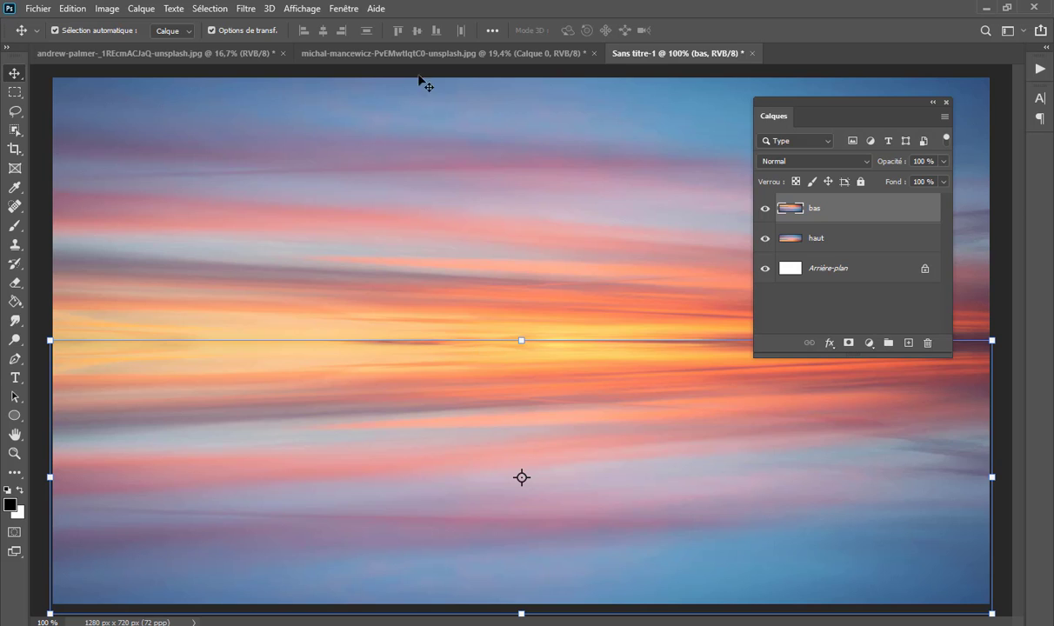
Step: Apply a Flou directionnel to bas with angle 90° and distance 19 pixels
left_click(246, 8)
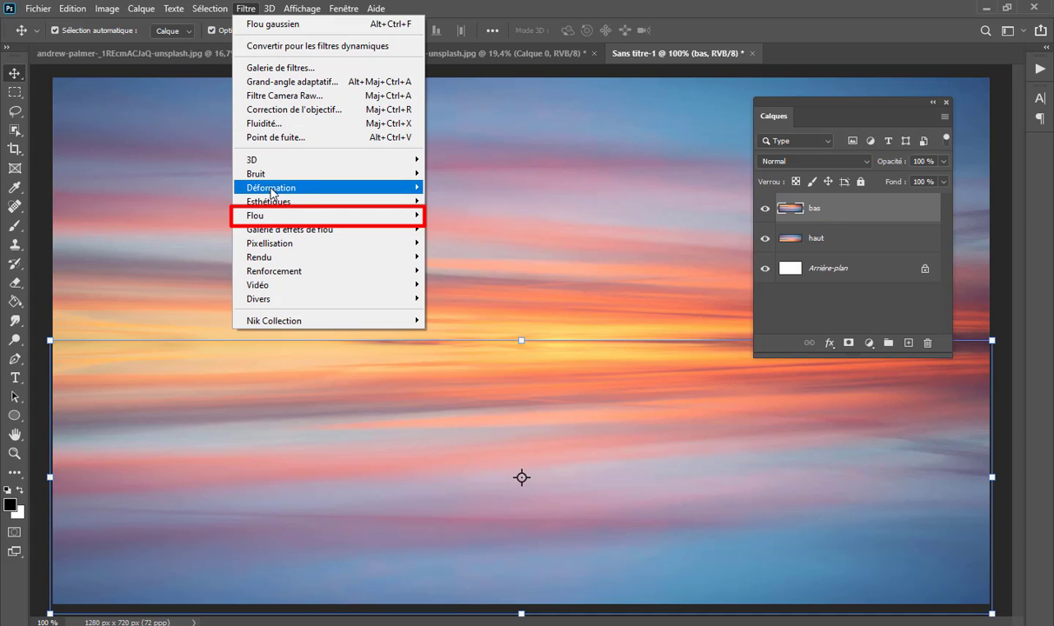
mouse_move(256, 215)
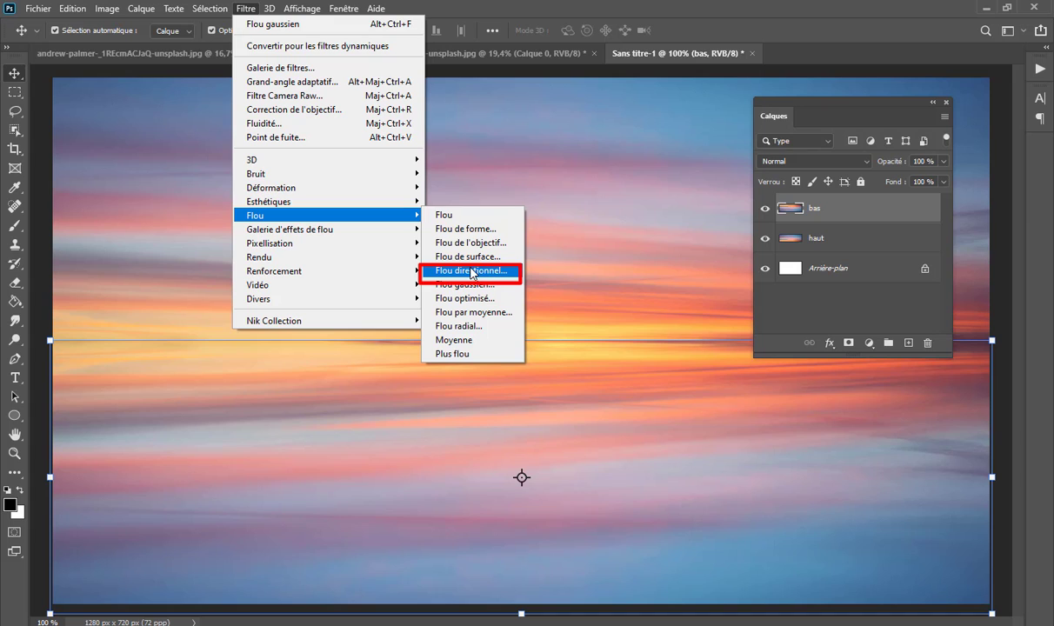
left_click(489, 271)
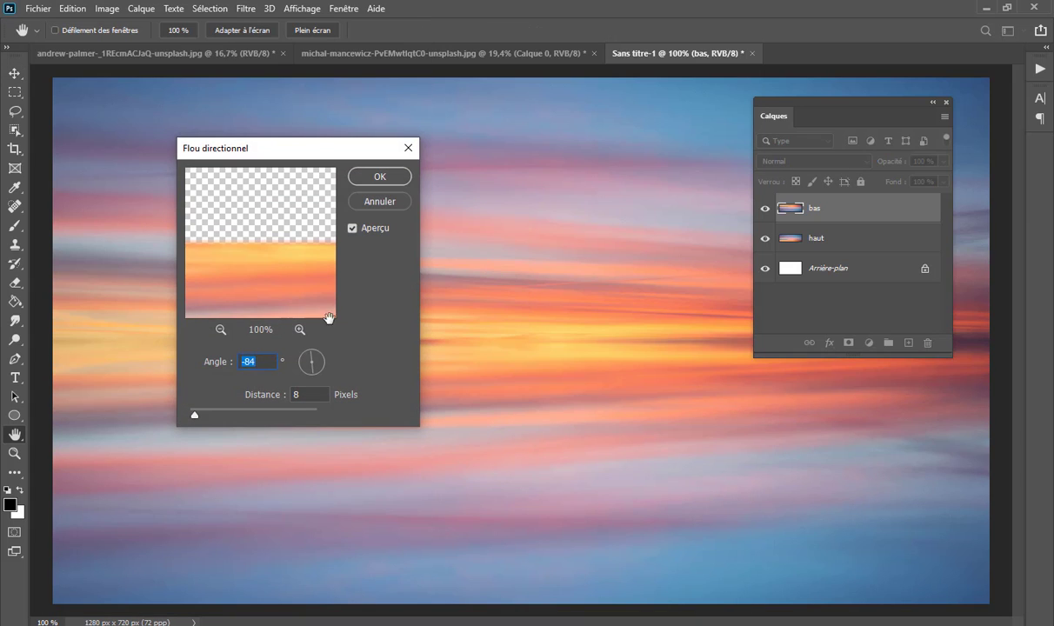
left_click(302, 362)
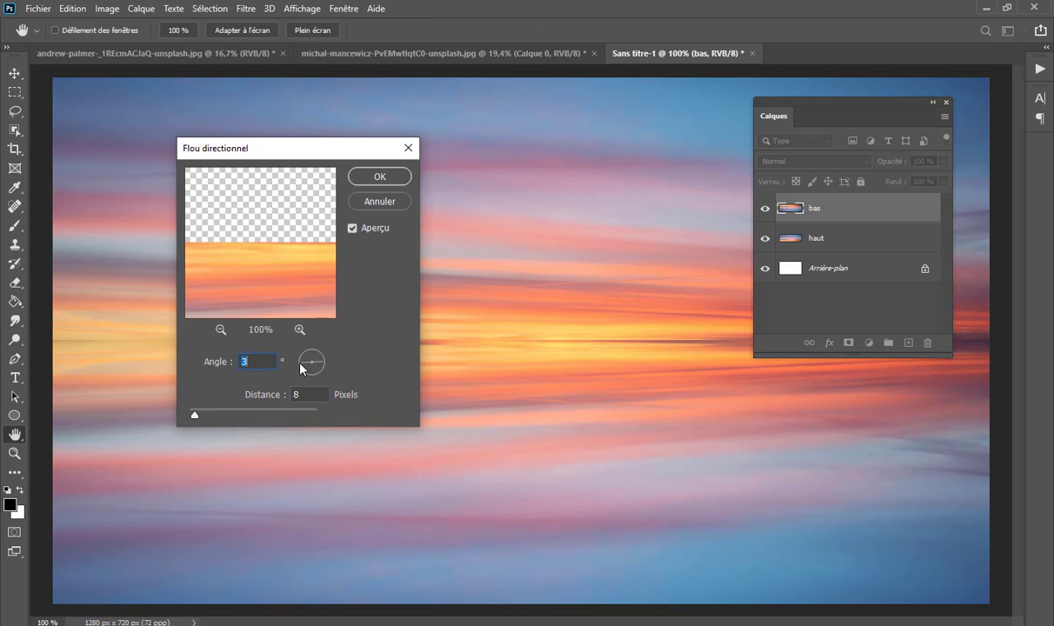
left_click_drag(315, 352, 309, 353)
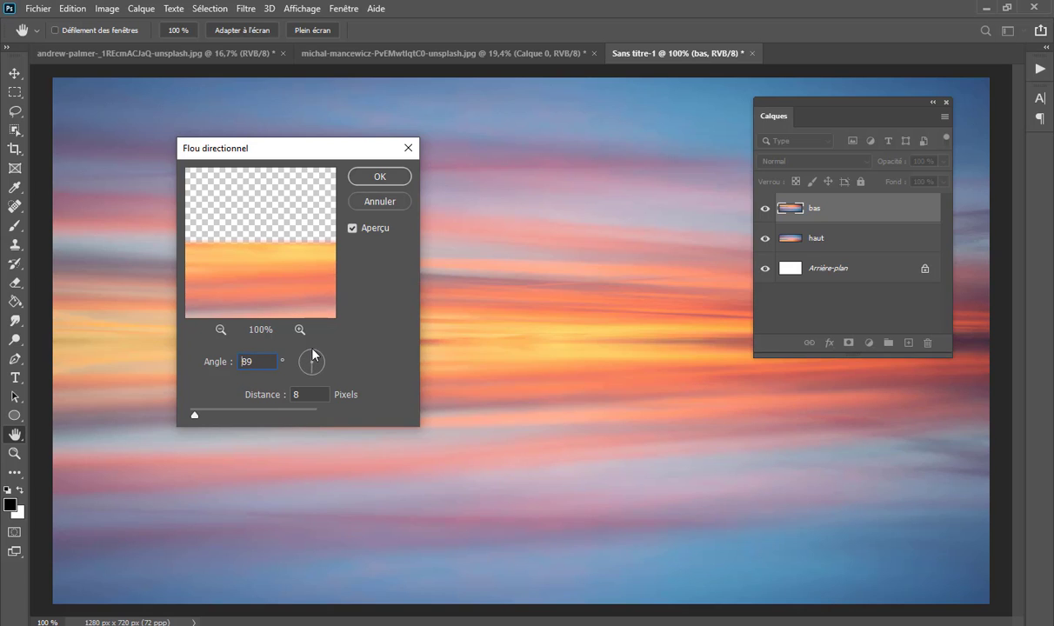
left_click(312, 354)
mouse_move(195, 414)
left_mouse_down()
mouse_move(231, 417)
mouse_move(203, 416)
left_mouse_up()
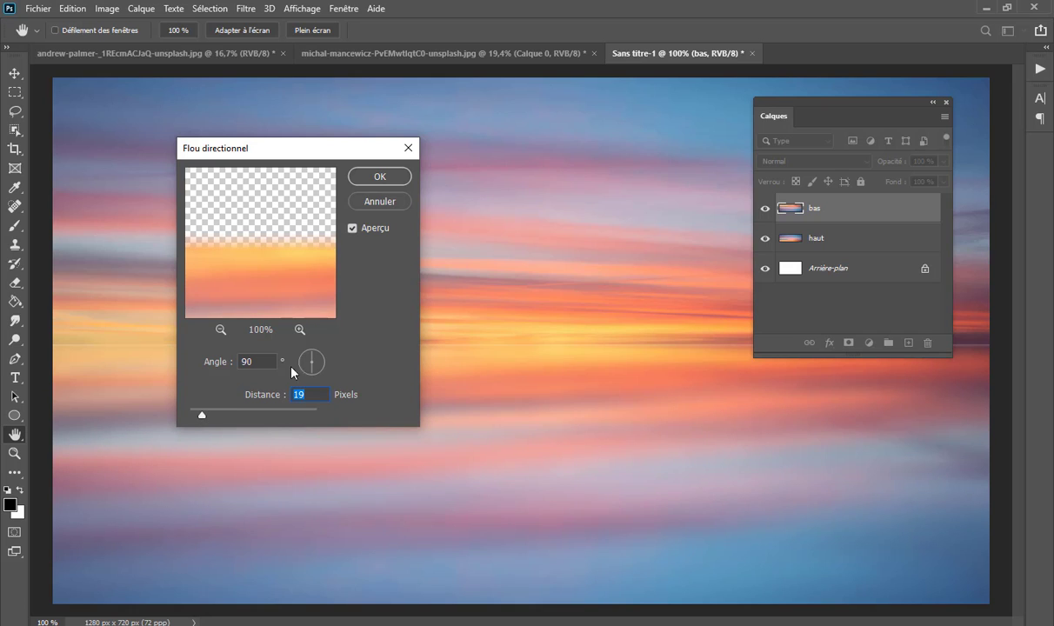
left_click(392, 175)
Step: Stretch the bas layer's top edge slightly upward to meet the horizon
key("v")
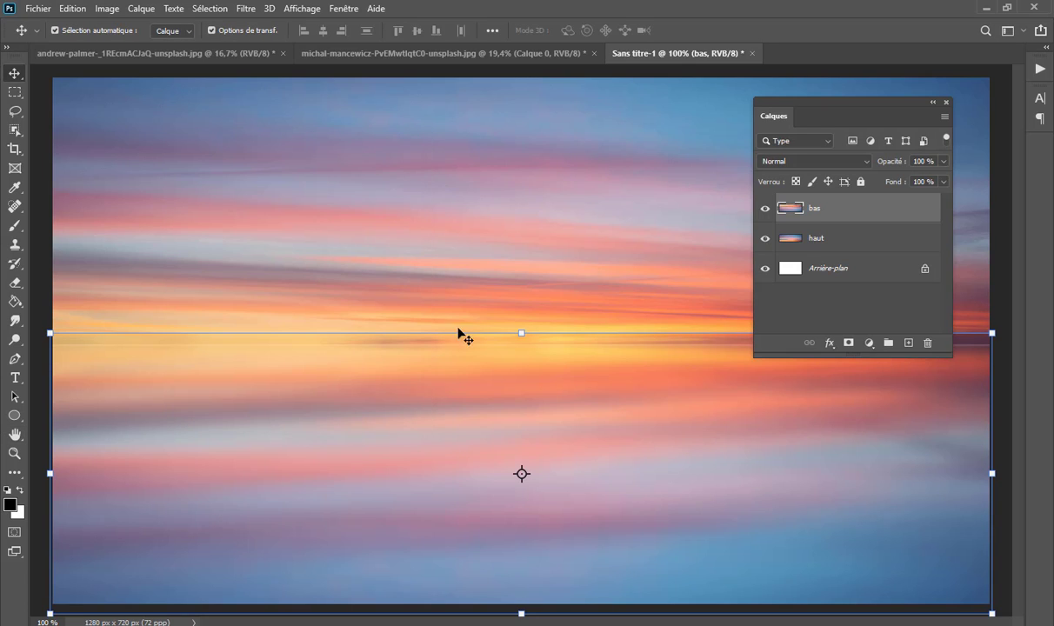
left_click_drag(520, 328, 518, 323)
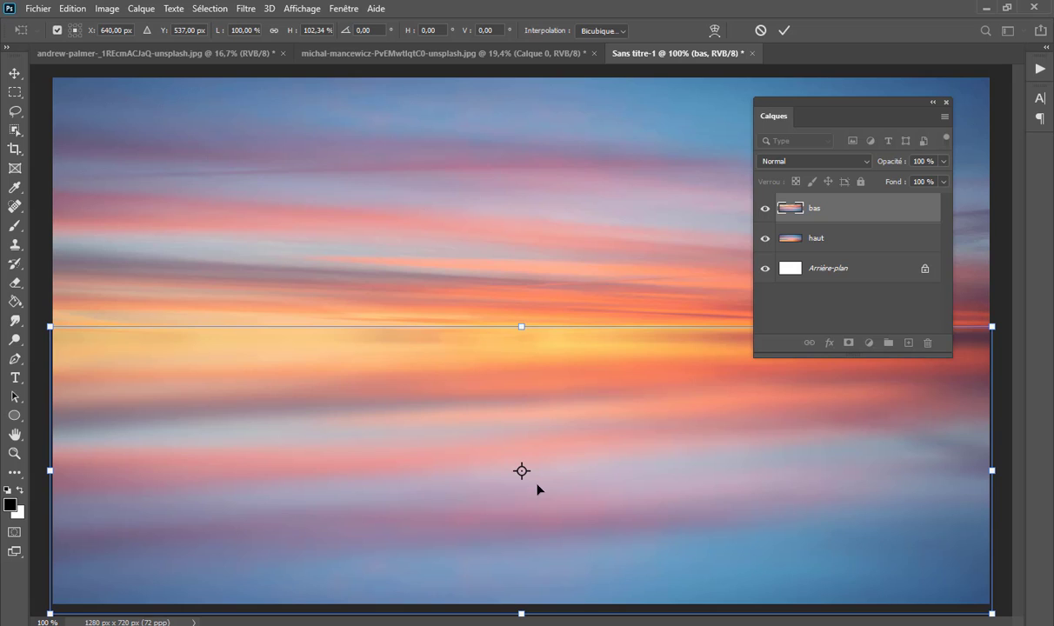
left_click(783, 30)
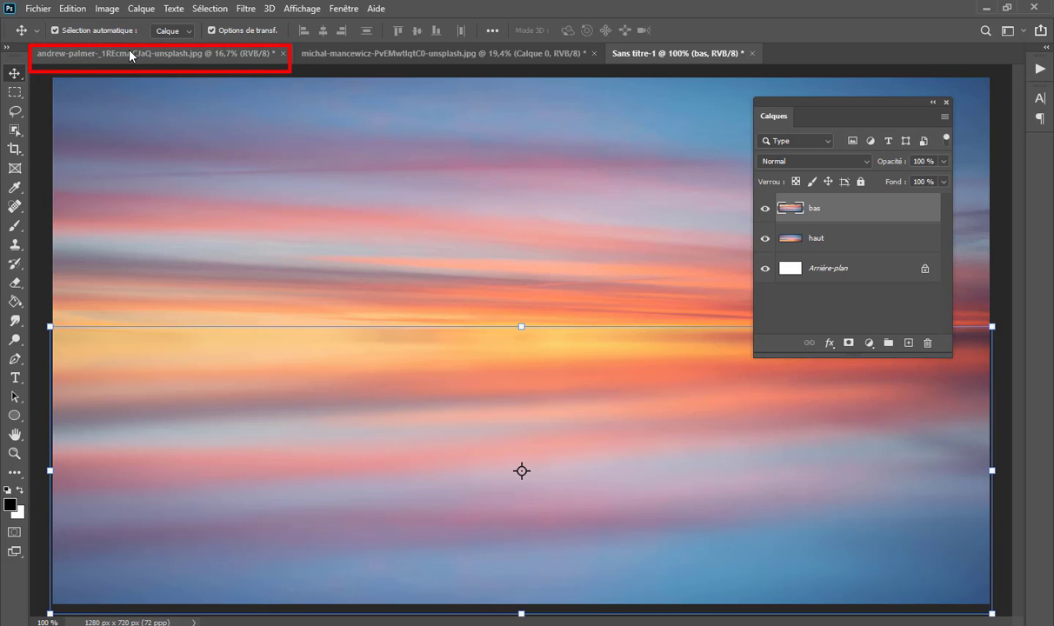
Step: In the airplane photo, object-select the plane and copy it onto a new layer with Ctrl+J
left_click(200, 55)
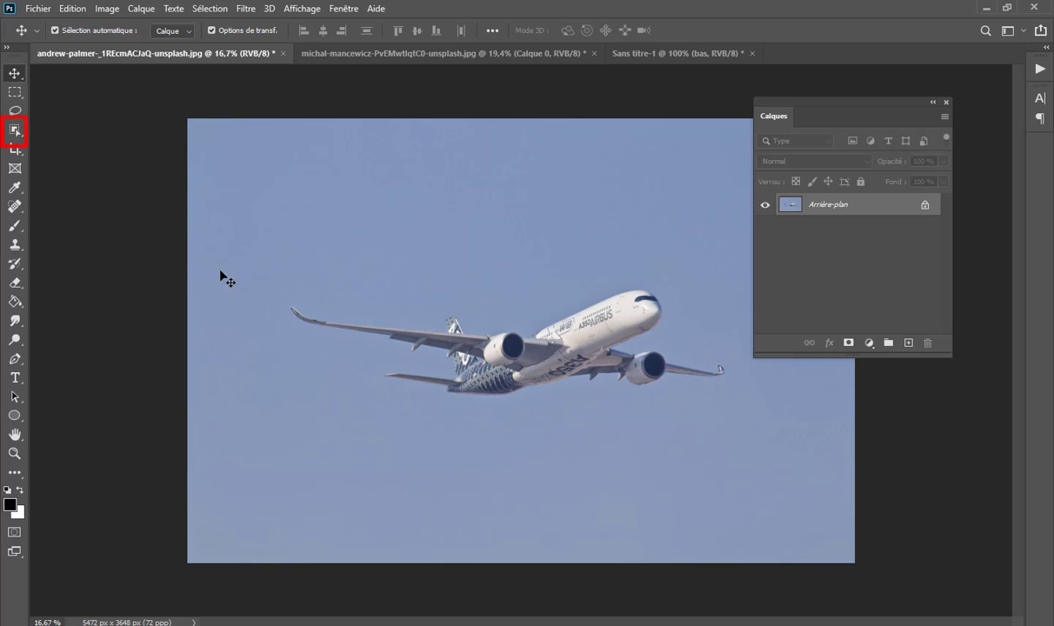
left_click(15, 130)
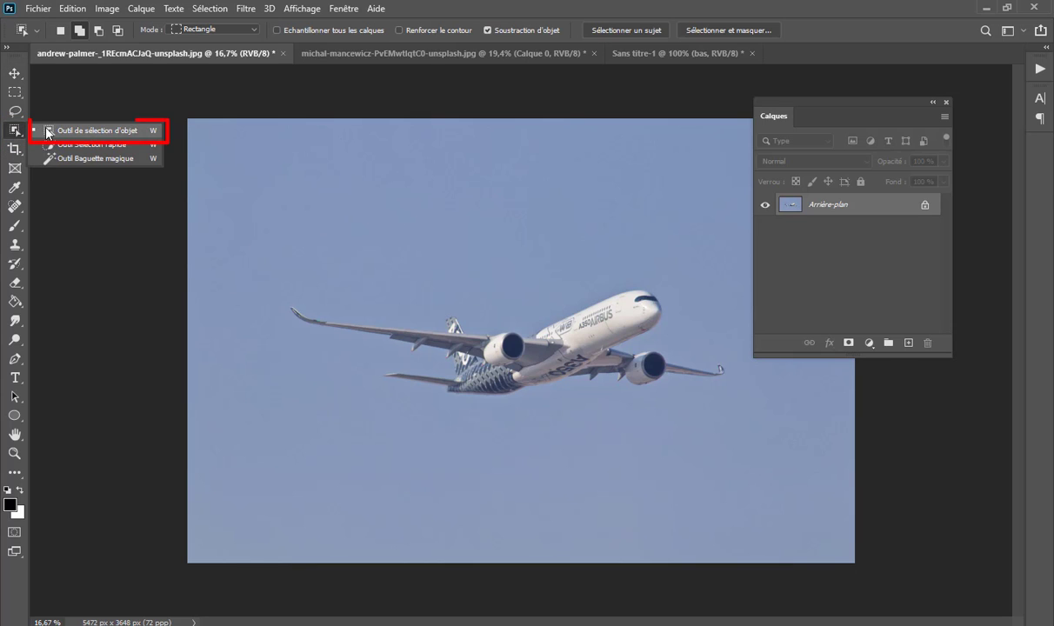
left_click(53, 132)
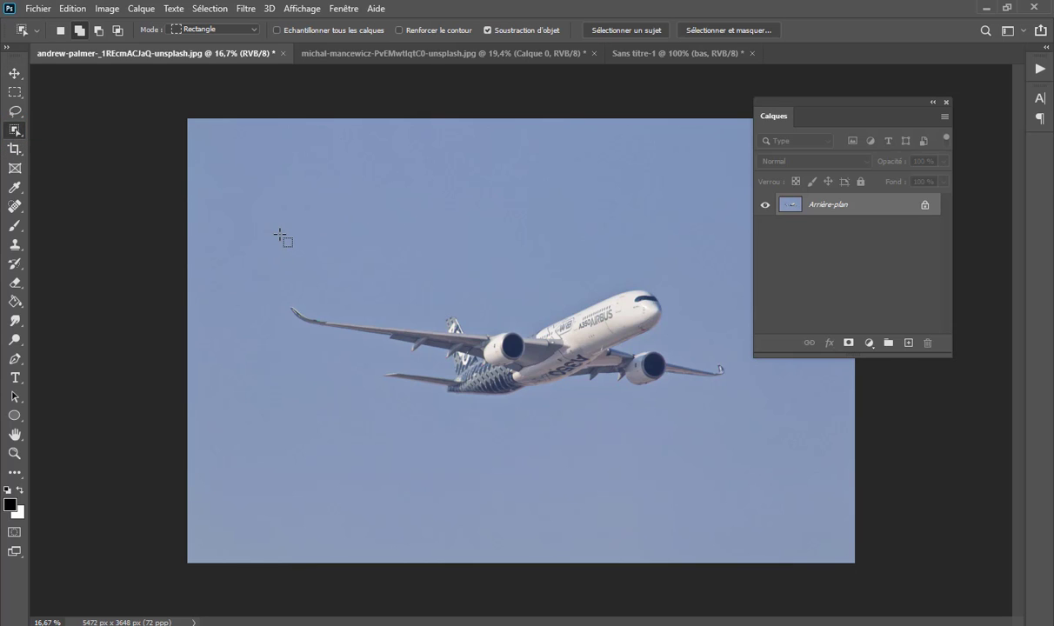
mouse_move(278, 225)
left_mouse_down()
mouse_move(340, 372)
mouse_move(733, 428)
left_mouse_up()
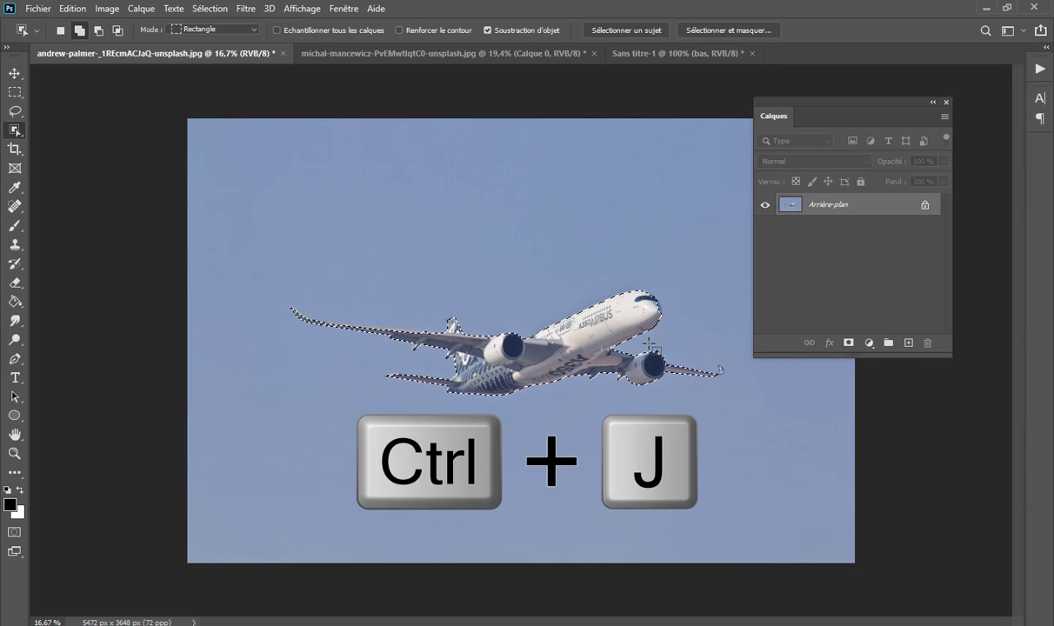
key("ctrl+j")
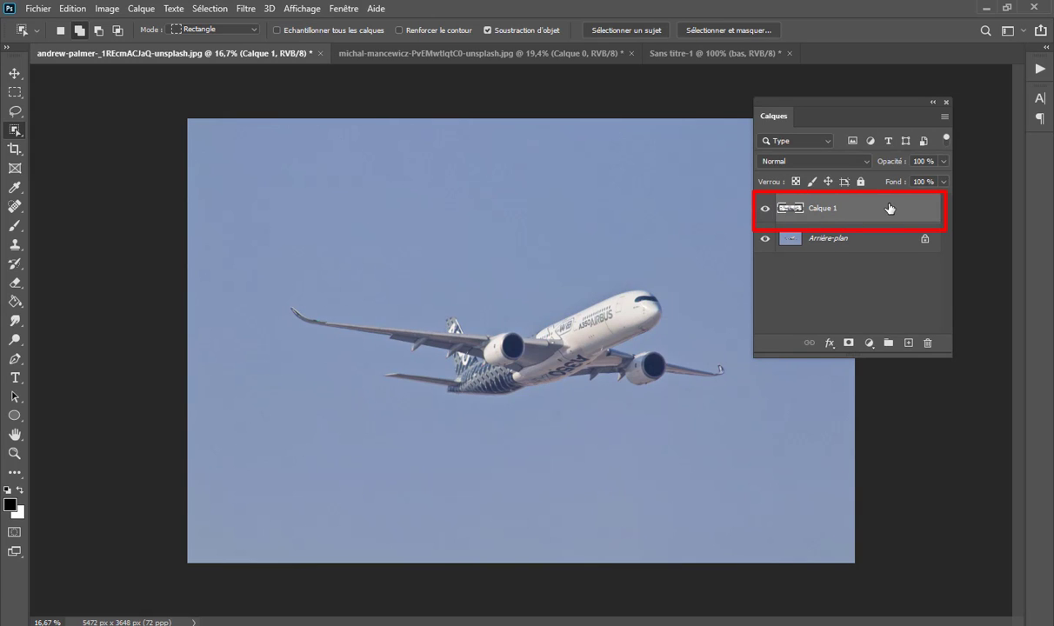
Step: Drag the cut-out plane layer into Sans titre-1 and drop it onto the sunset canvas
left_click(14, 73)
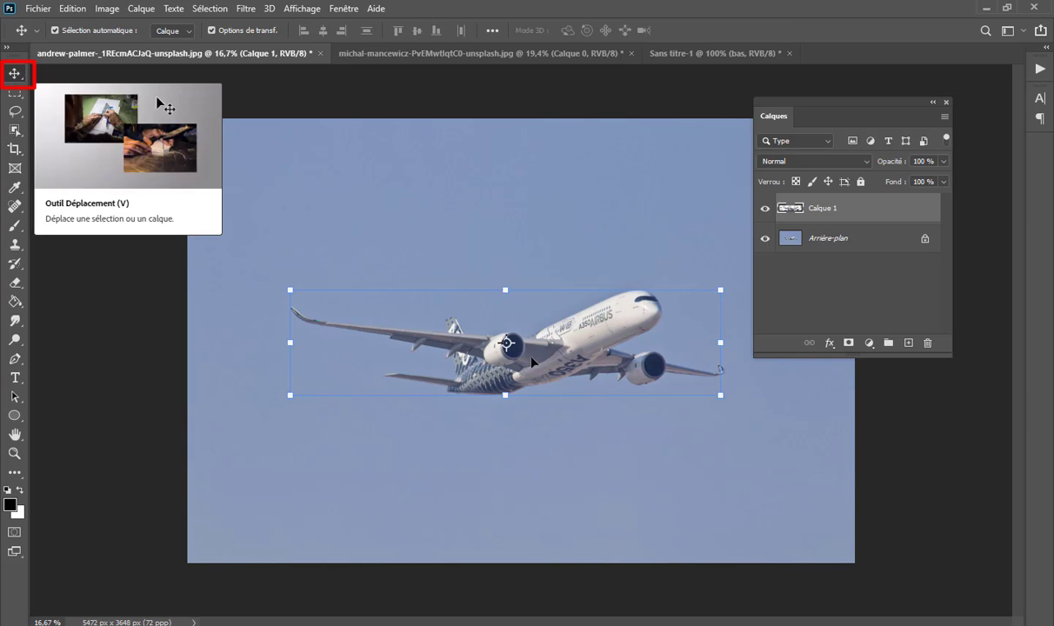
mouse_move(532, 362)
left_mouse_down()
mouse_move(611, 236)
mouse_move(645, 231)
mouse_move(688, 65)
left_mouse_up()
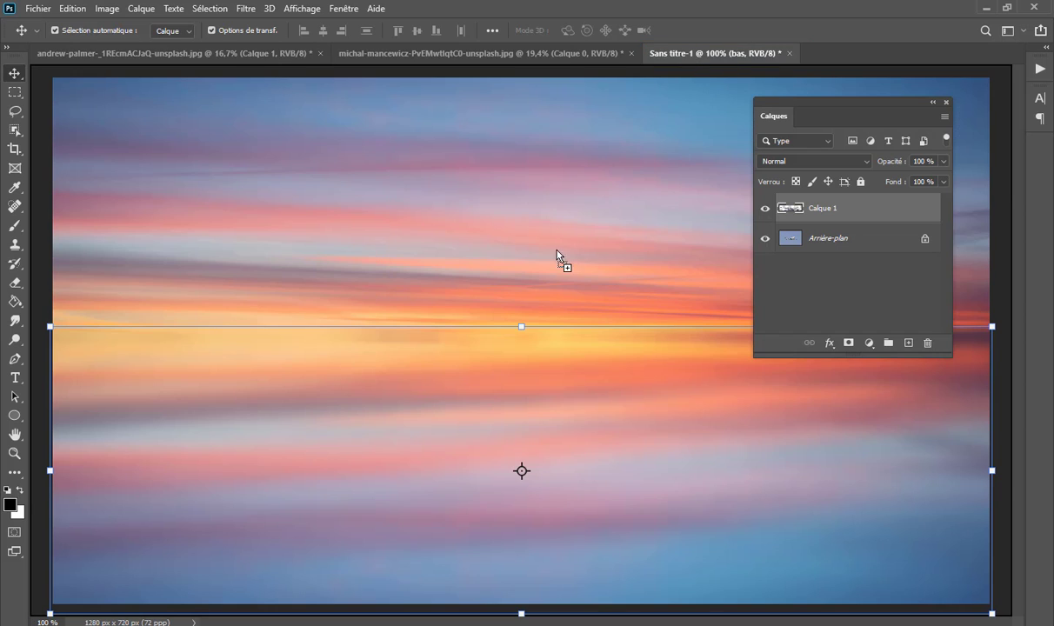
left_click_drag(693, 58, 536, 276)
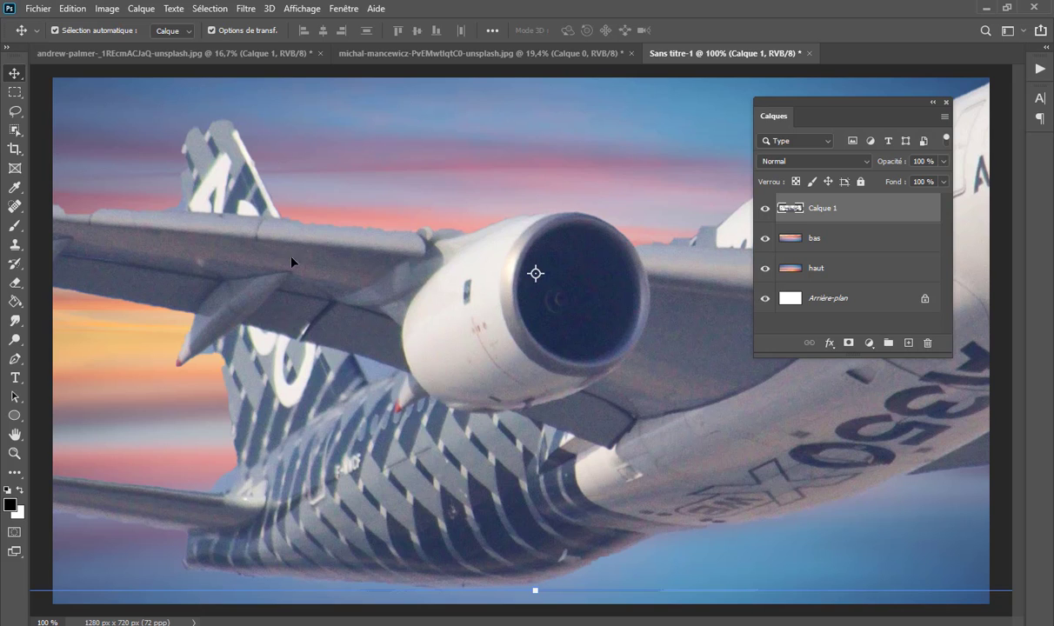
left_click_drag(300, 262, 553, 295)
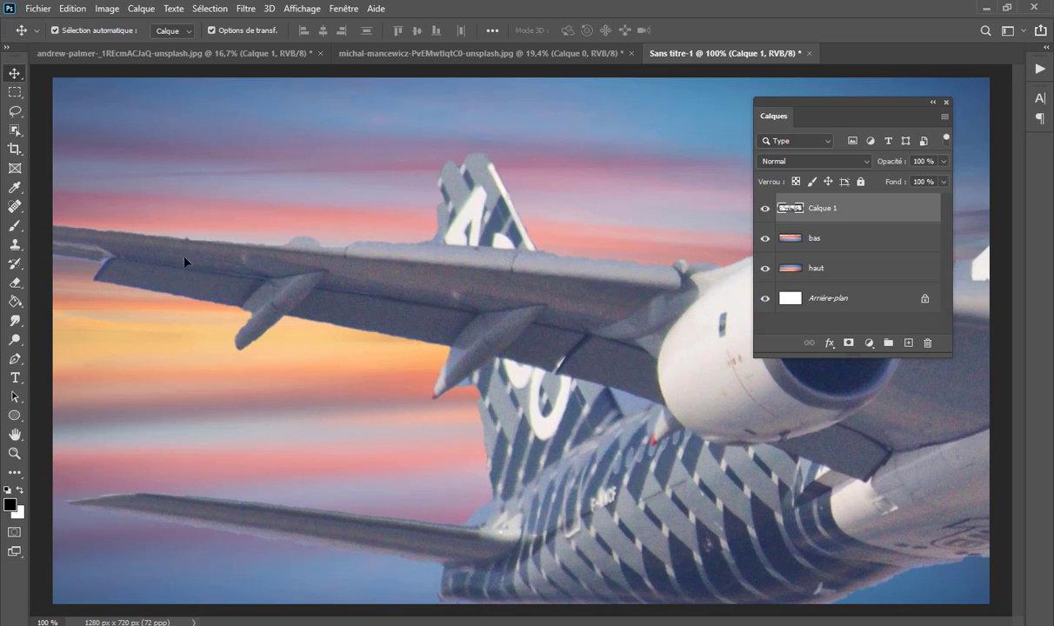
left_click_drag(185, 261, 469, 285)
left_click_drag(222, 261, 504, 290)
mouse_move(225, 253)
left_mouse_down()
mouse_move(390, 275)
mouse_move(416, 290)
left_mouse_up()
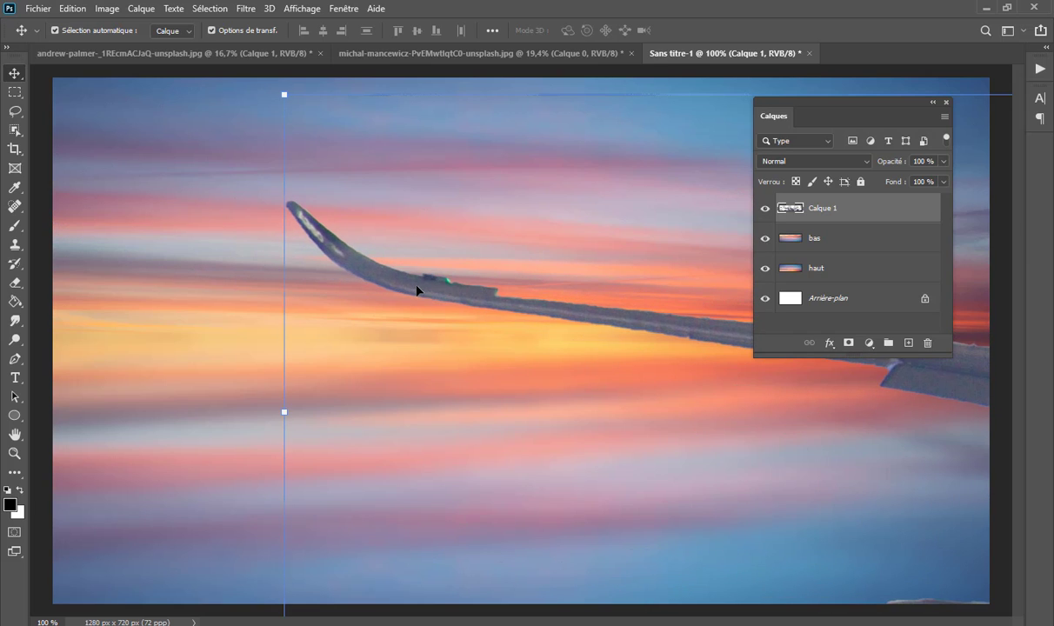
Step: Scale the oversized plane down sharply and pull it toward the canvas's left side
left_click_drag(284, 410, 604, 404)
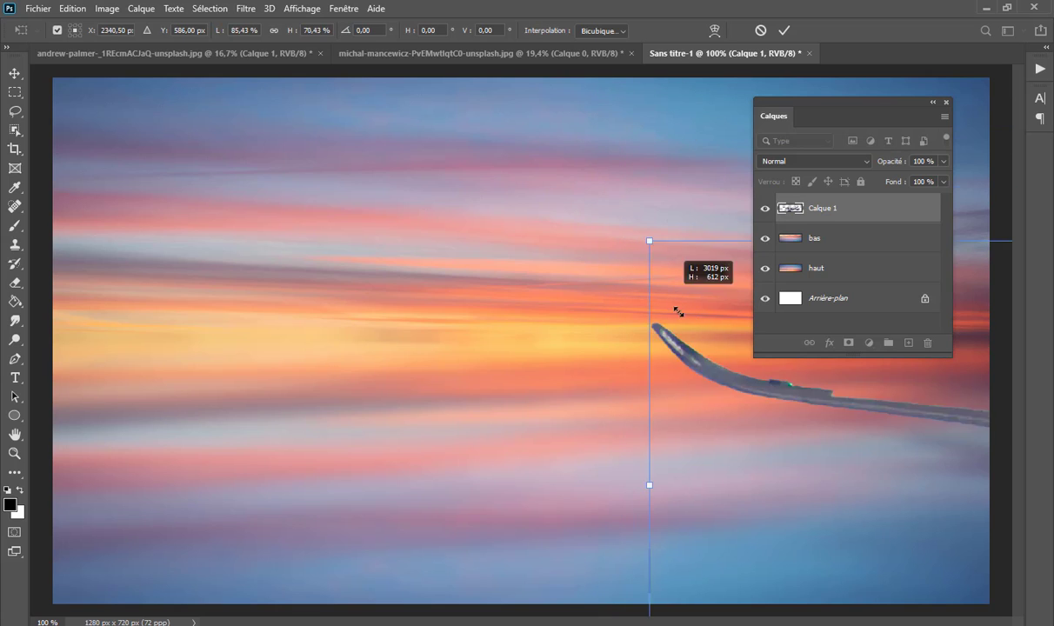
left_click_drag(616, 96, 757, 443)
mouse_move(886, 530)
left_mouse_down()
mouse_move(398, 356)
mouse_move(348, 322)
left_mouse_up()
mouse_move(206, 237)
left_mouse_down()
mouse_move(274, 277)
mouse_move(644, 400)
mouse_move(721, 407)
left_mouse_up()
left_click_drag(923, 466, 357, 330)
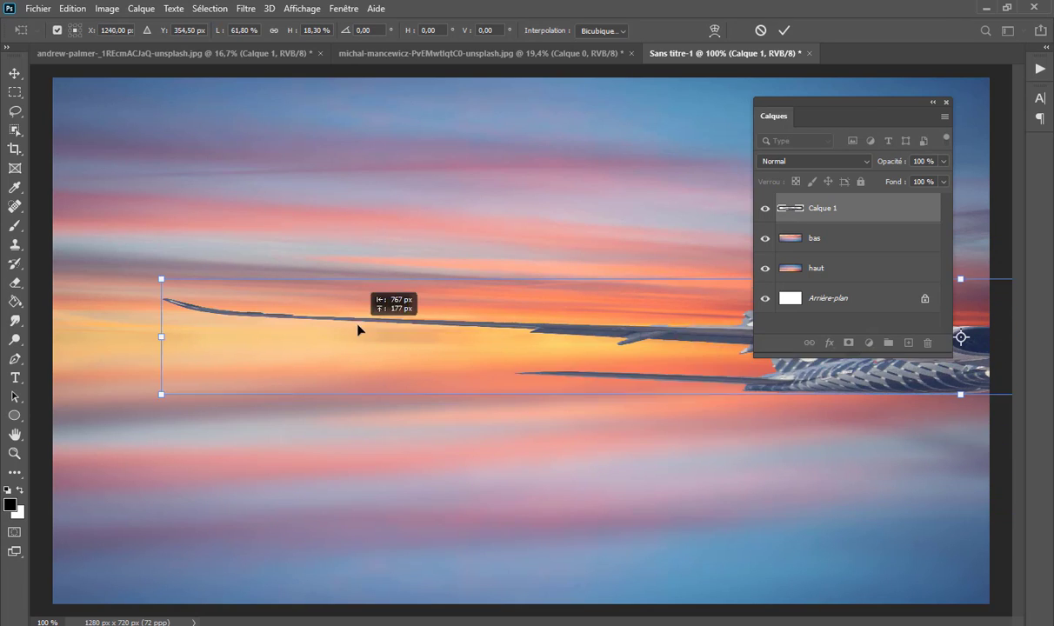
mouse_move(155, 332)
left_mouse_down()
mouse_move(564, 365)
mouse_move(644, 384)
left_mouse_up()
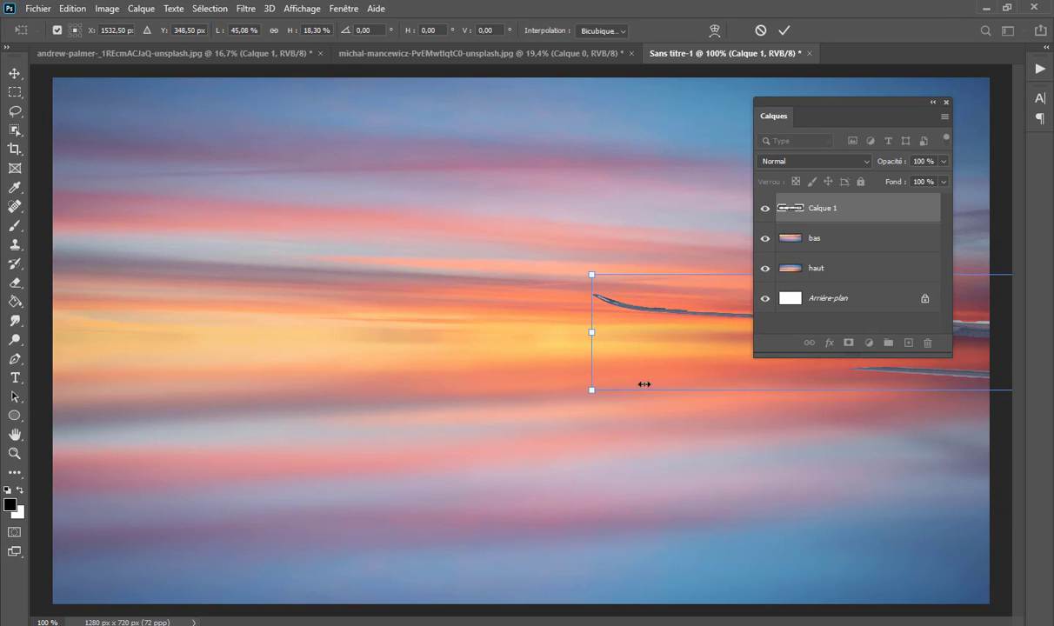
left_click_drag(963, 375, 399, 383)
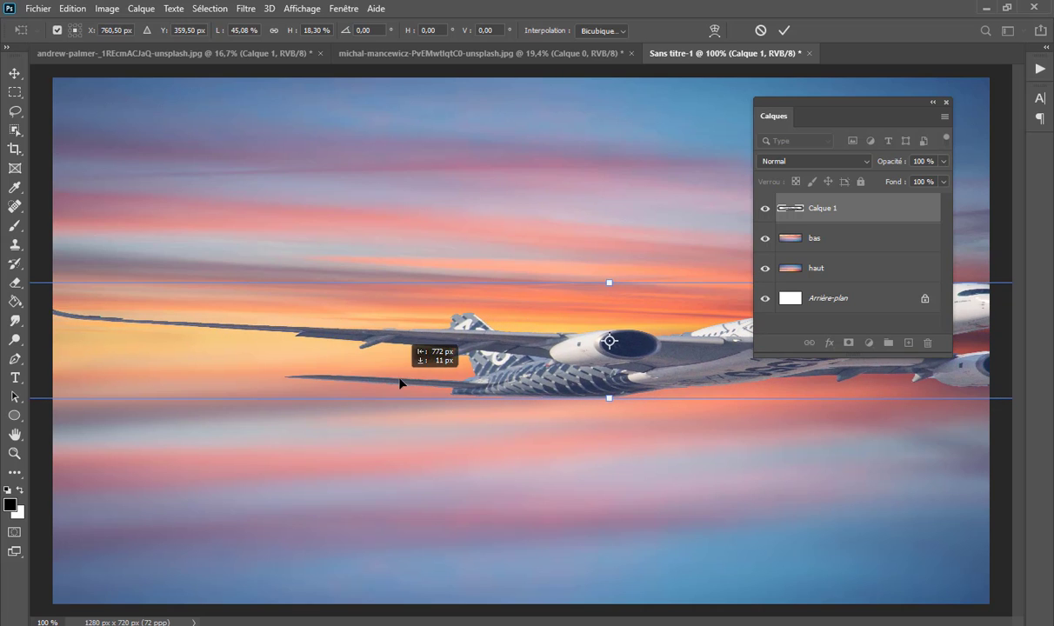
Step: Refine the plane to about 22 % size, place it in the upper sky and commit
left_click_drag(607, 281, 590, 275)
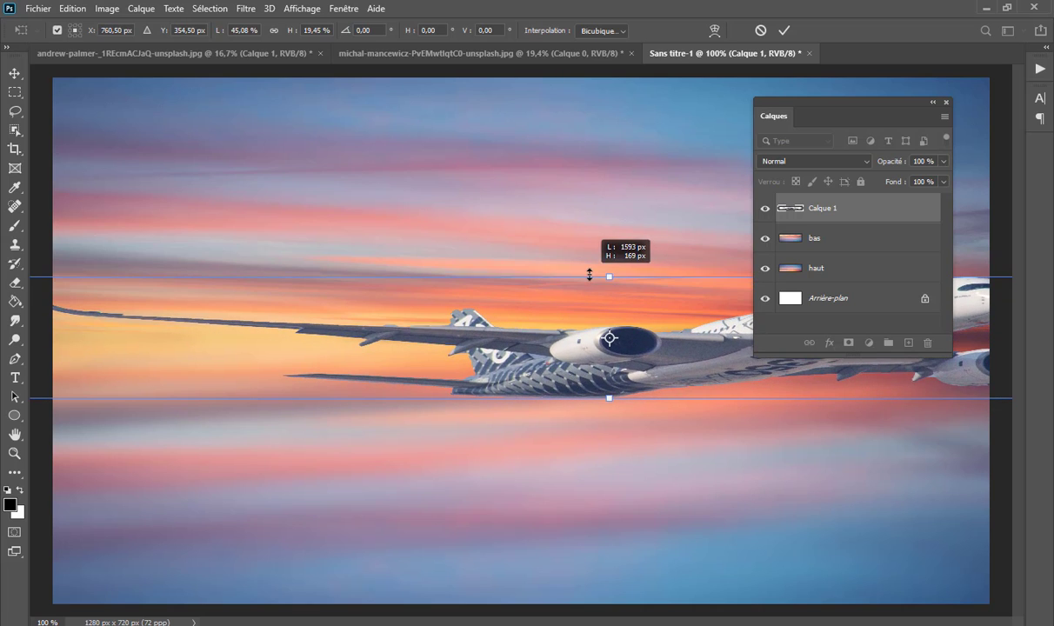
mouse_move(309, 309)
left_mouse_down()
mouse_move(353, 308)
mouse_move(225, 335)
left_mouse_up()
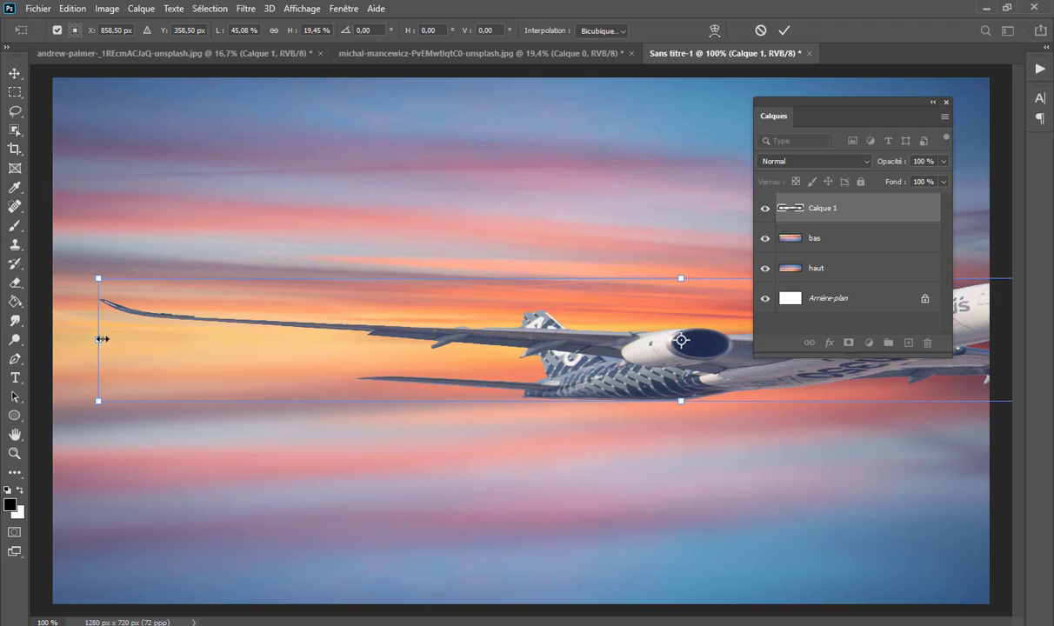
left_click_drag(102, 339, 634, 348)
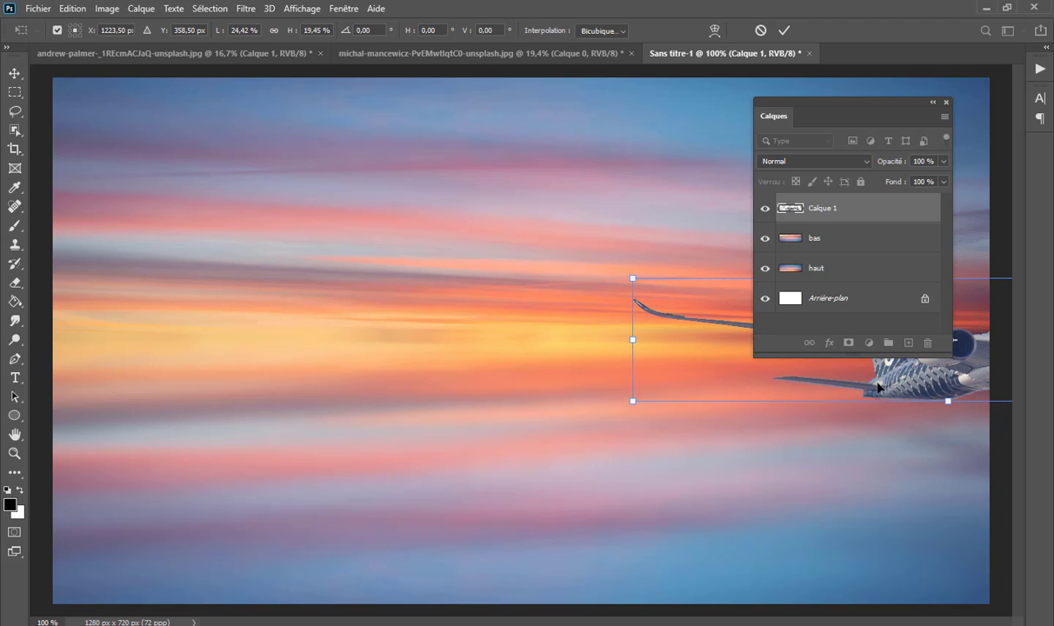
mouse_move(877, 377)
left_mouse_down()
mouse_move(769, 398)
mouse_move(538, 388)
mouse_move(475, 318)
mouse_move(474, 269)
left_mouse_up()
left_click_drag(186, 231, 241, 236)
mouse_move(602, 244)
left_mouse_down()
mouse_move(548, 215)
mouse_move(539, 222)
left_mouse_up()
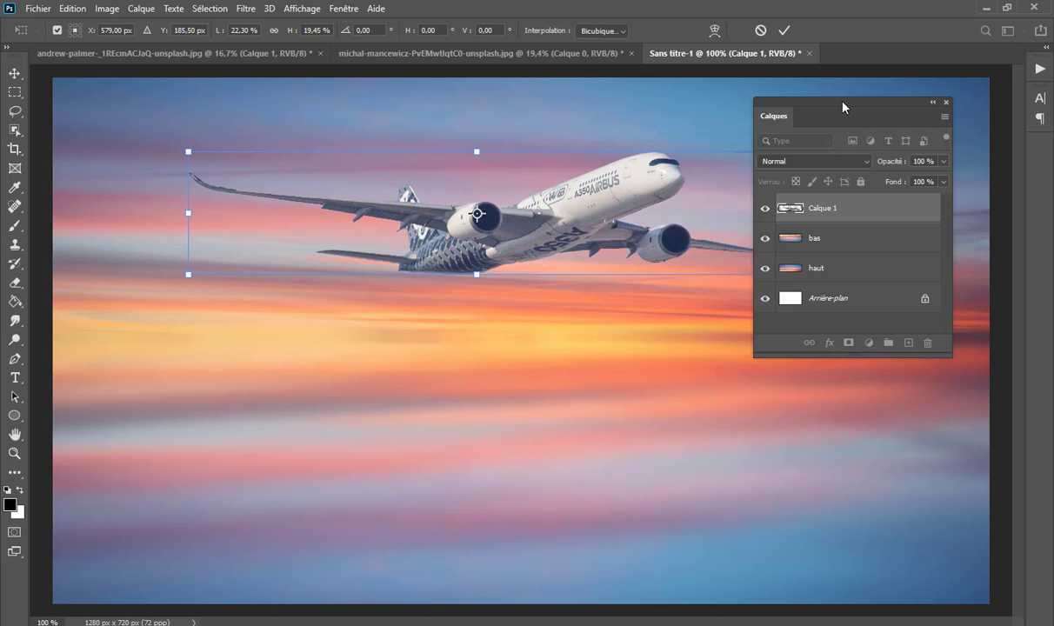
left_click_drag(841, 106, 893, 284)
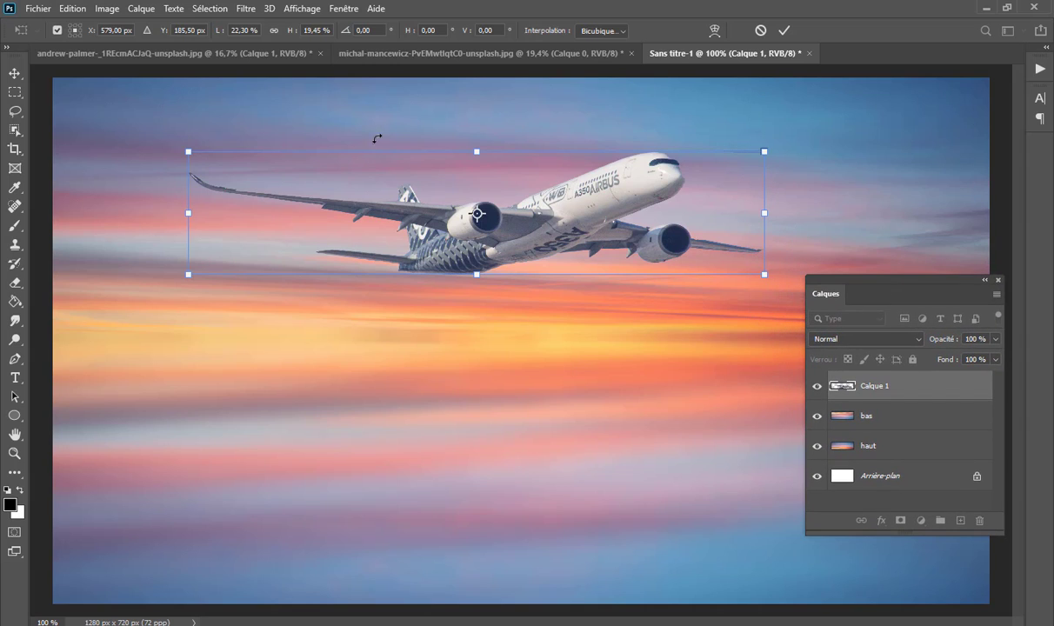
left_click_drag(522, 225, 526, 226)
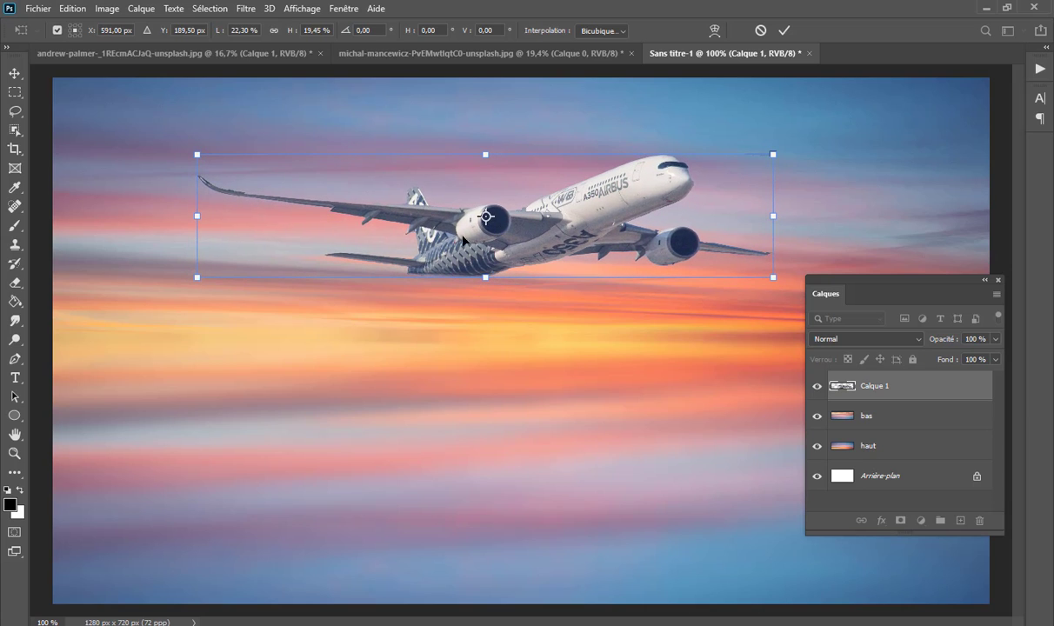
left_click(788, 31)
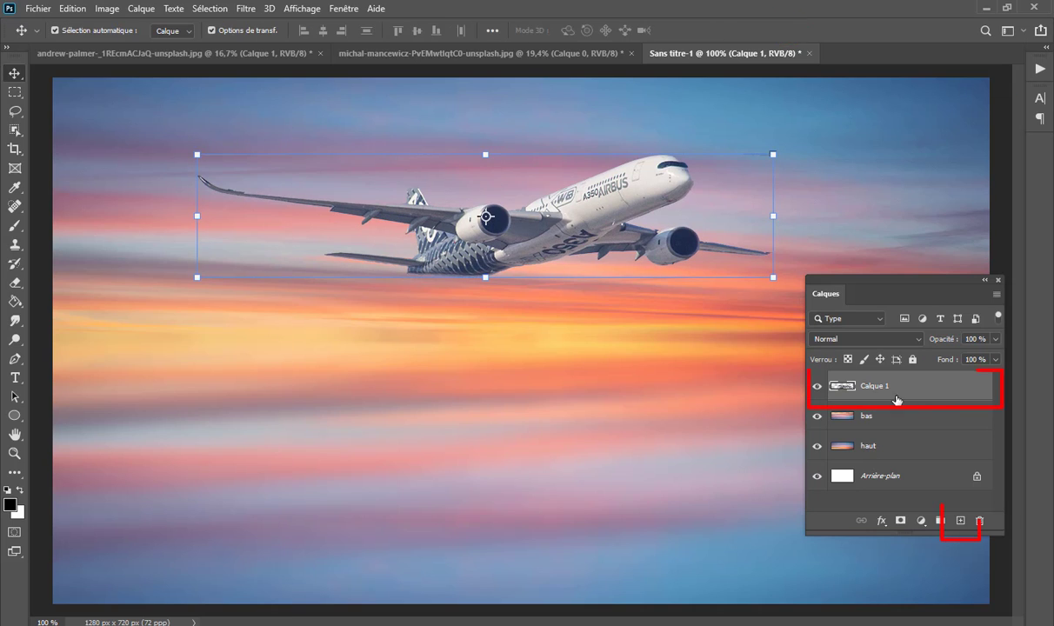
Step: Duplicate Calque 1, flip the copy vertically and move it 283 px below the plane
mouse_move(908, 398)
left_mouse_down()
mouse_move(922, 395)
mouse_move(960, 519)
left_mouse_up()
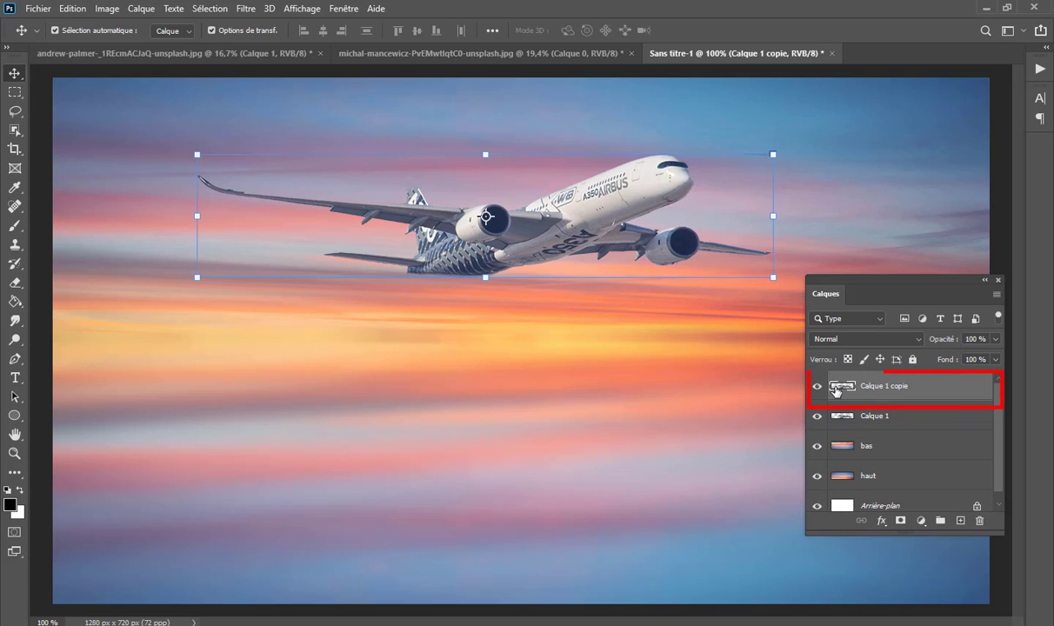
left_click(72, 9)
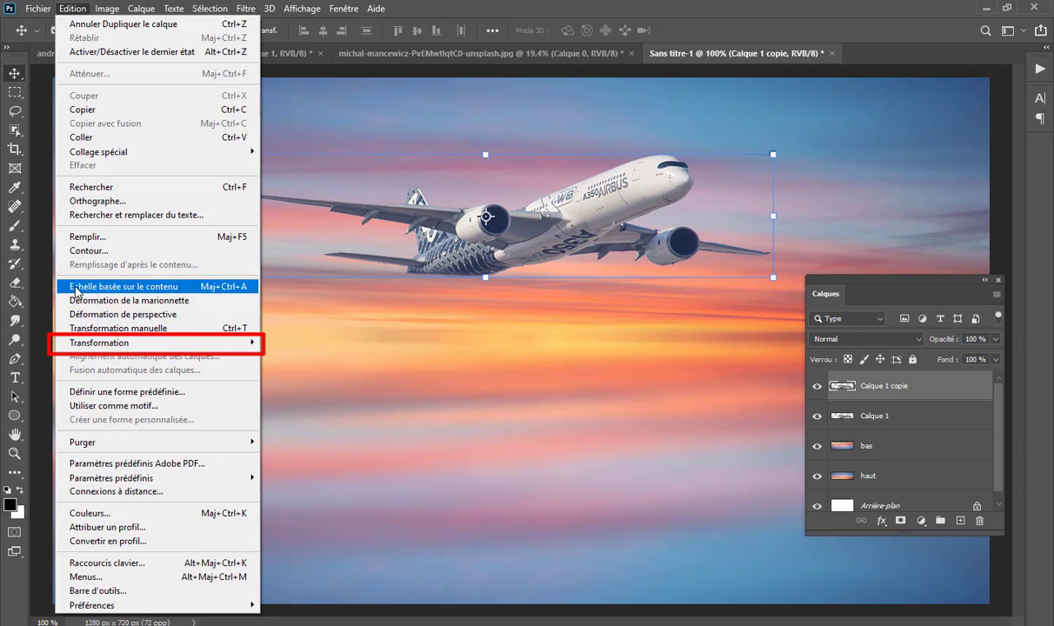
mouse_move(99, 343)
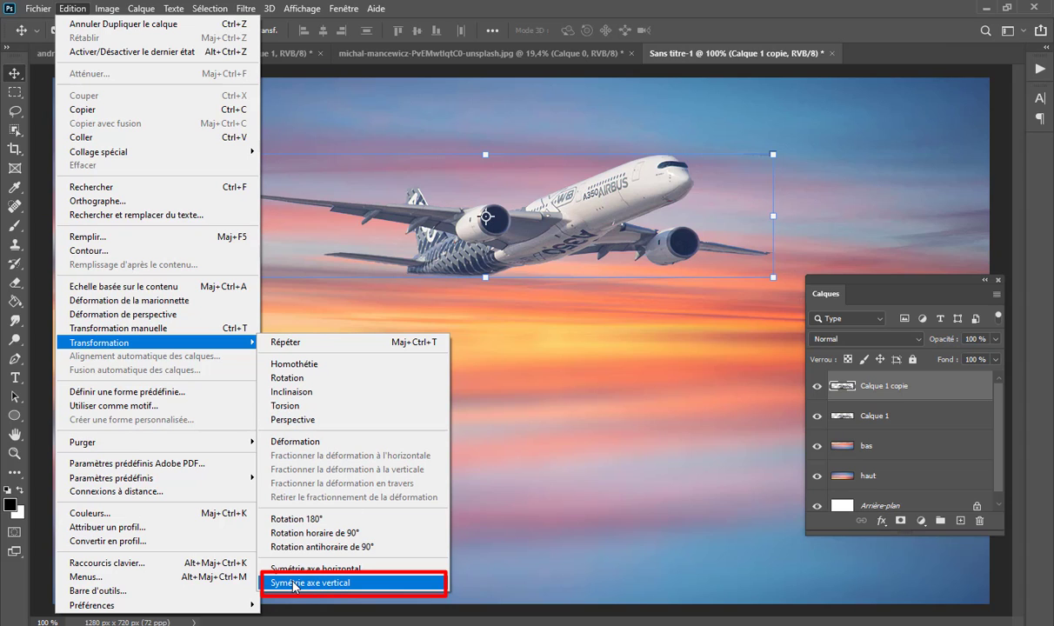
left_click(322, 585)
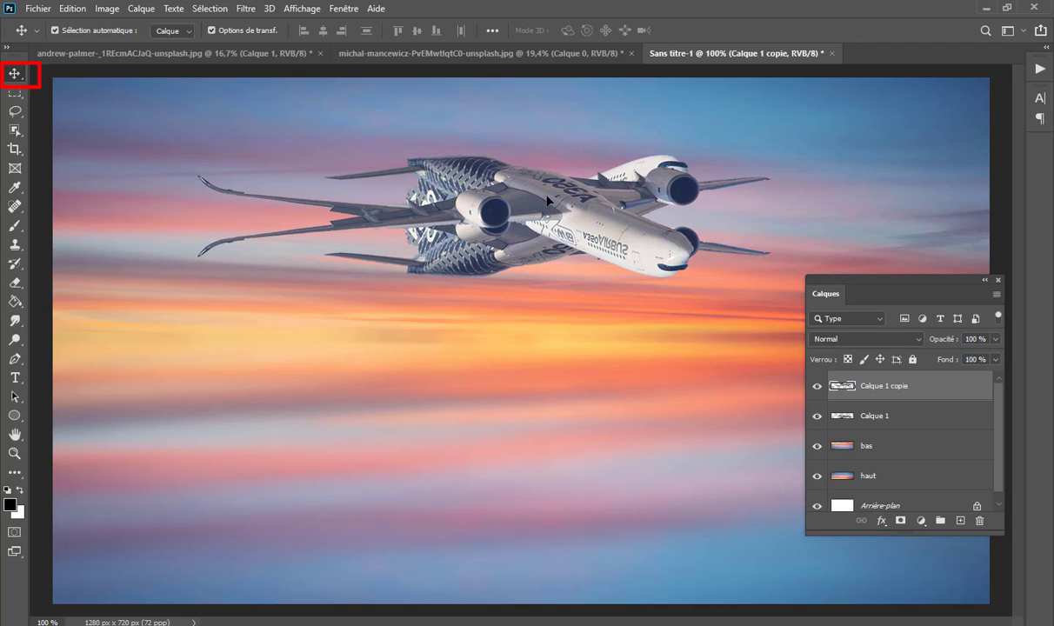
left_click_drag(549, 211, 543, 416)
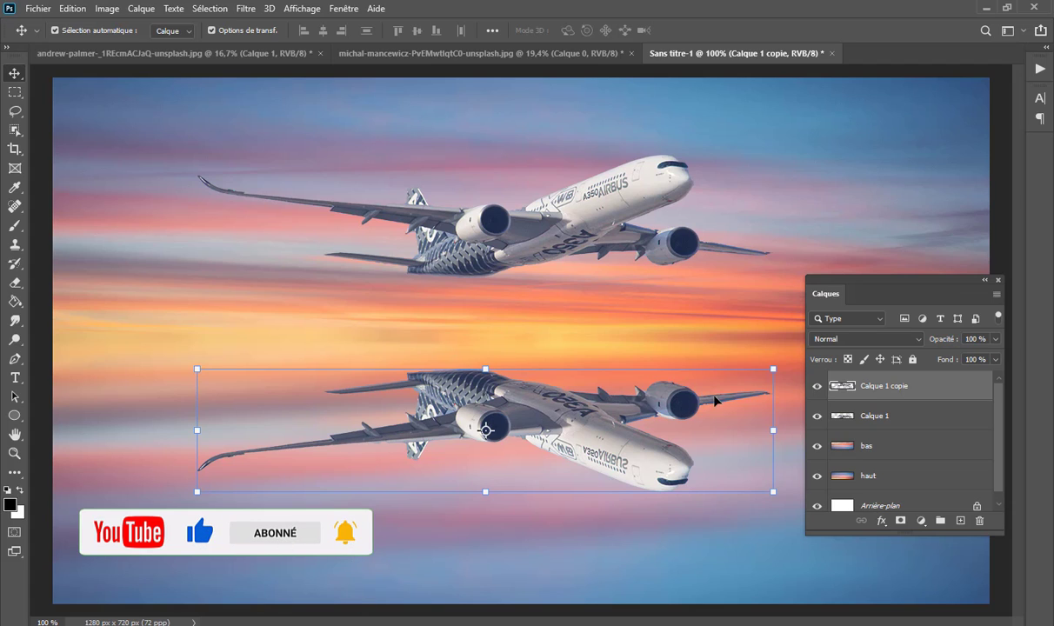
mouse_move(956, 287)
left_mouse_down()
mouse_move(942, 285)
mouse_move(943, 168)
left_mouse_up()
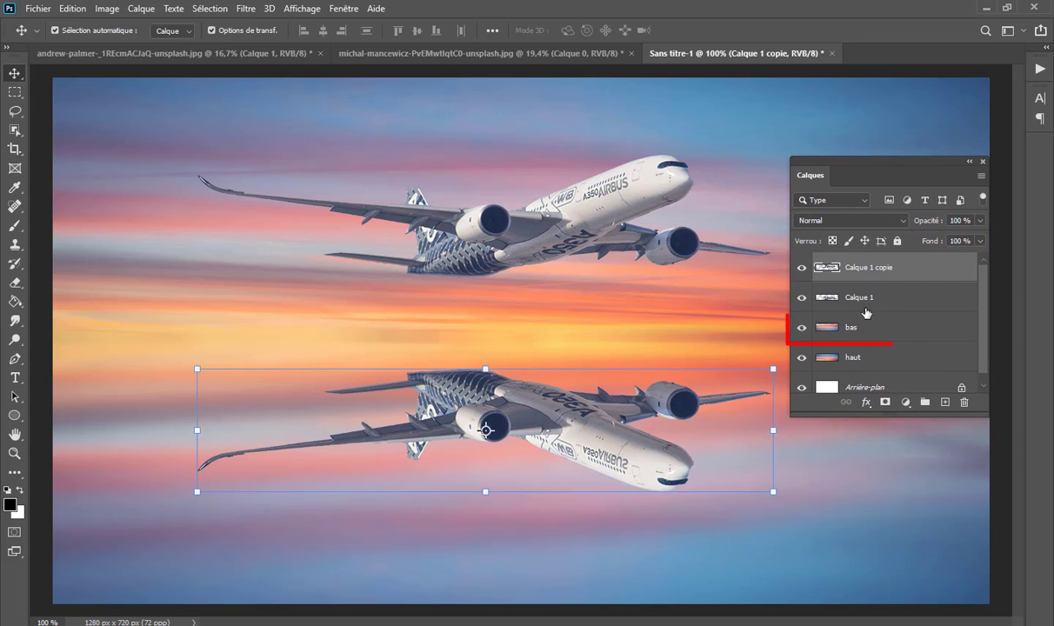
Step: Apply a Dispersion displacement filter at scale 50/50 to bas using the effet.psd map
left_click(824, 328)
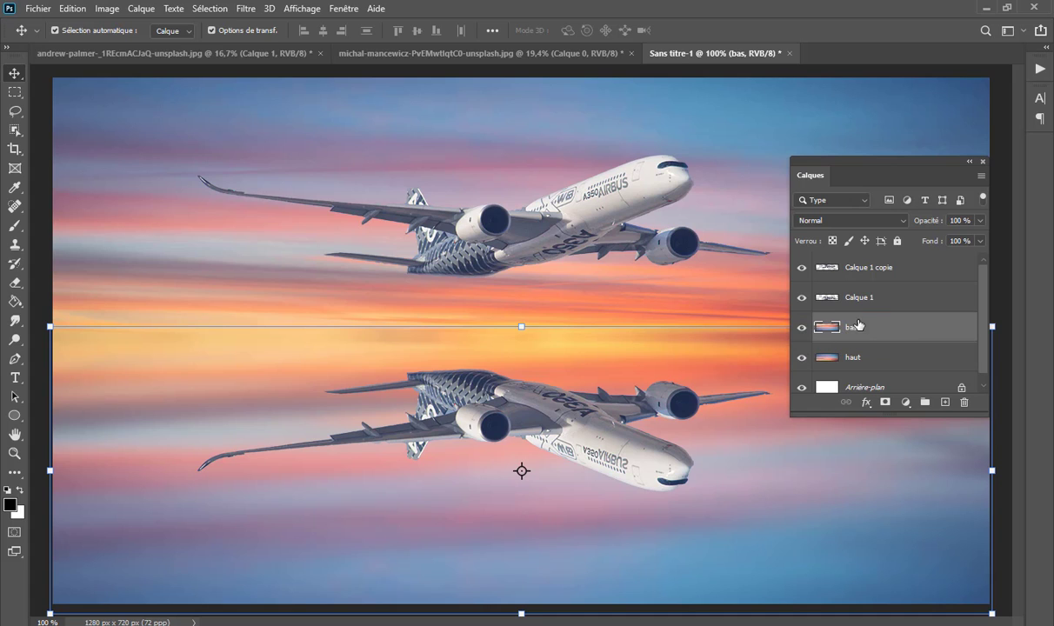
left_click(245, 11)
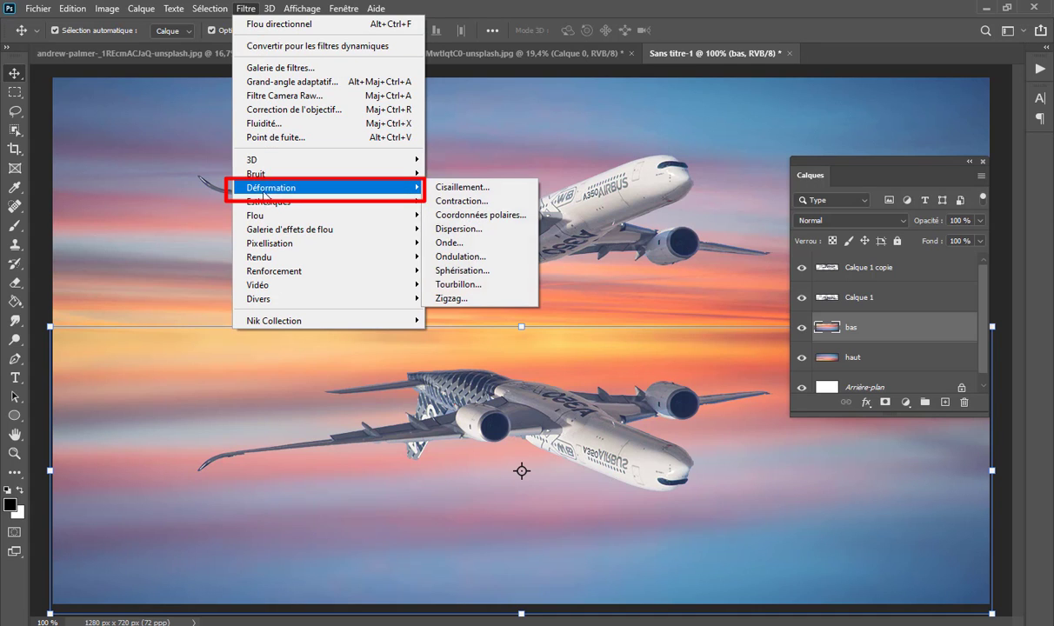
mouse_move(278, 188)
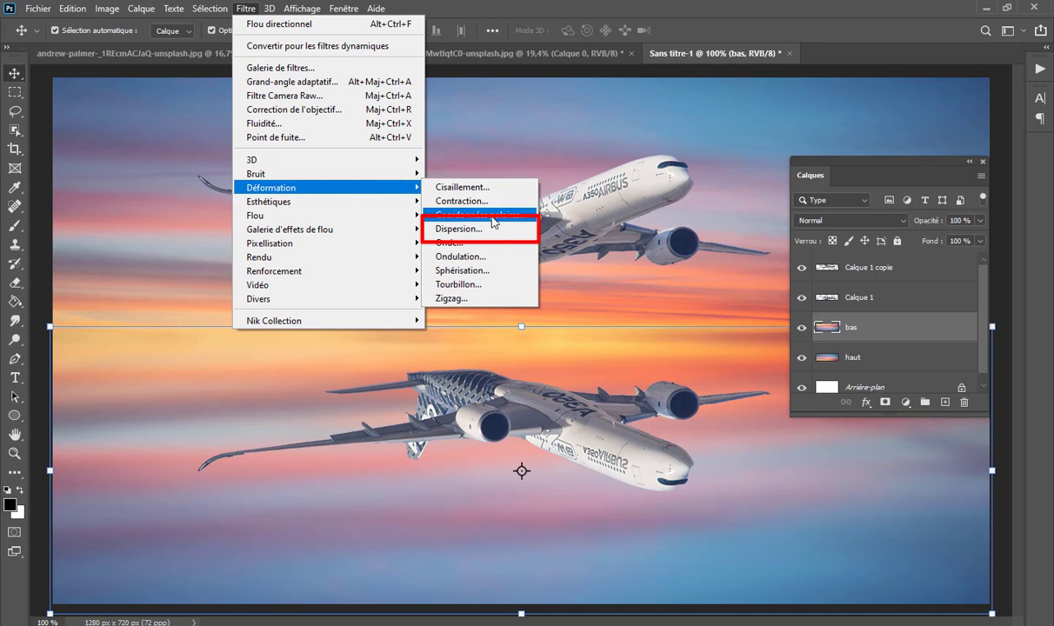
left_click(504, 230)
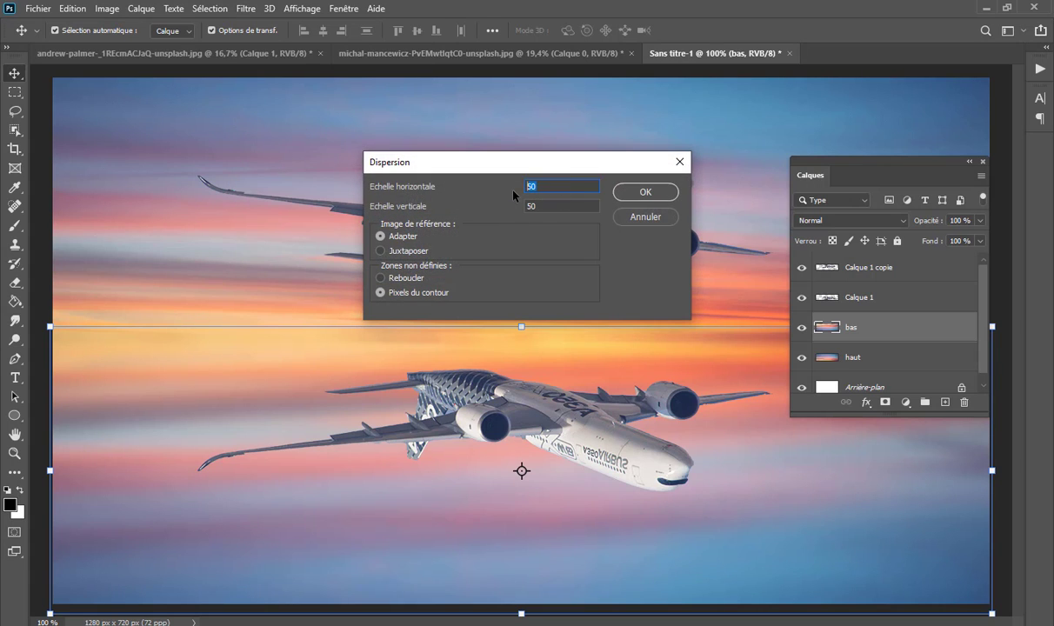
left_click(546, 205)
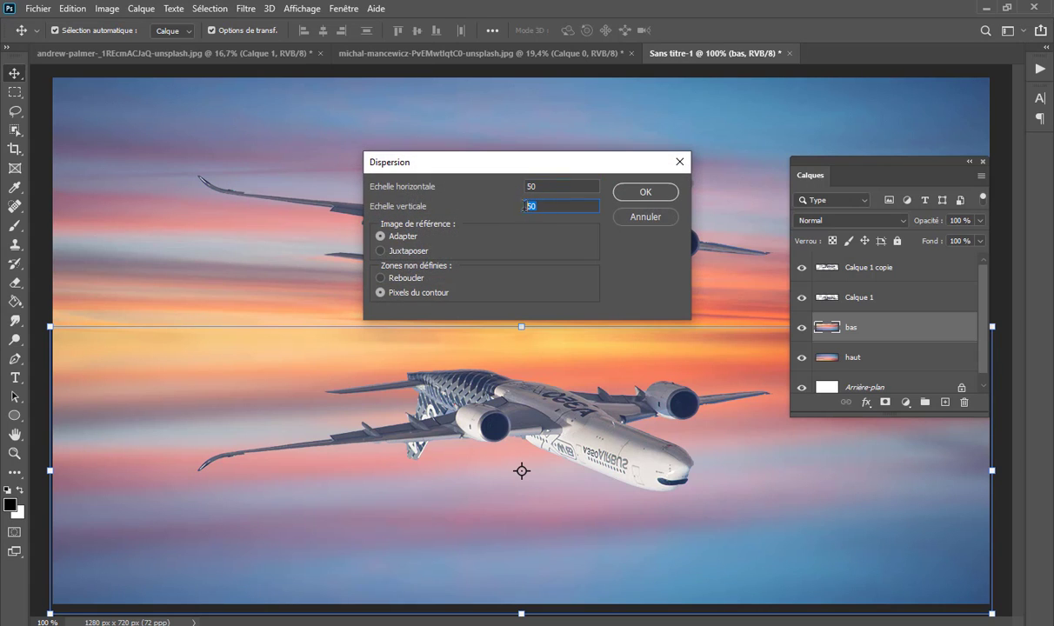
left_click(666, 197)
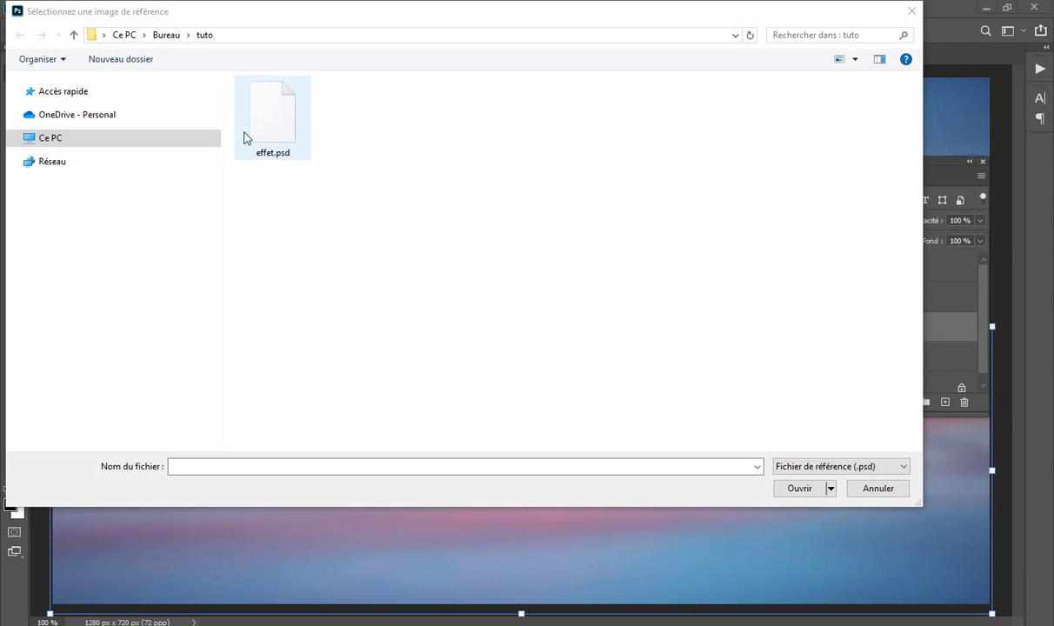
left_click(271, 132)
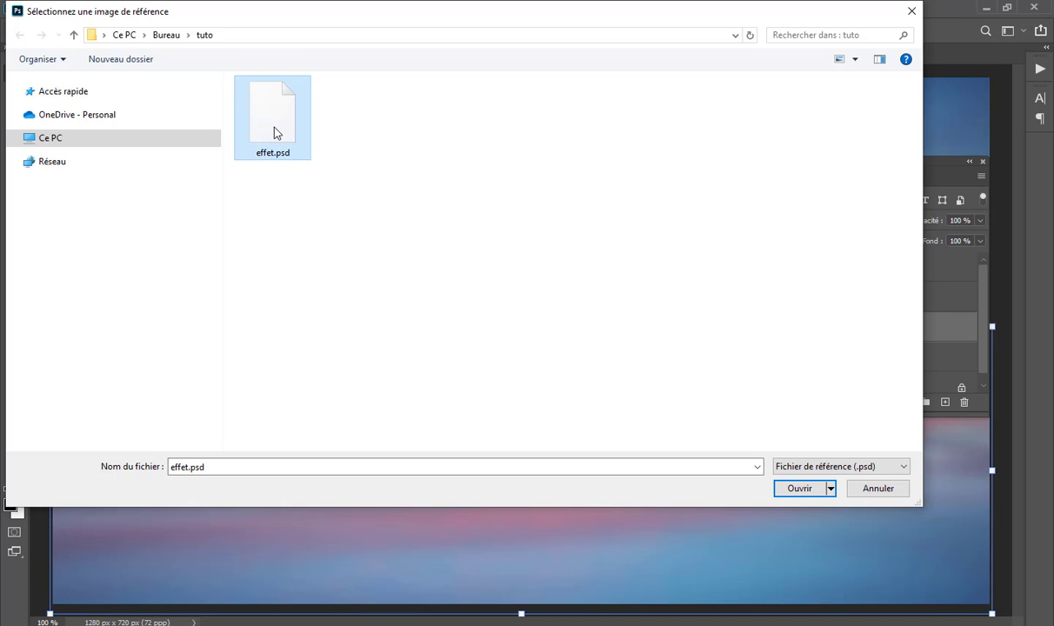
left_click(787, 488)
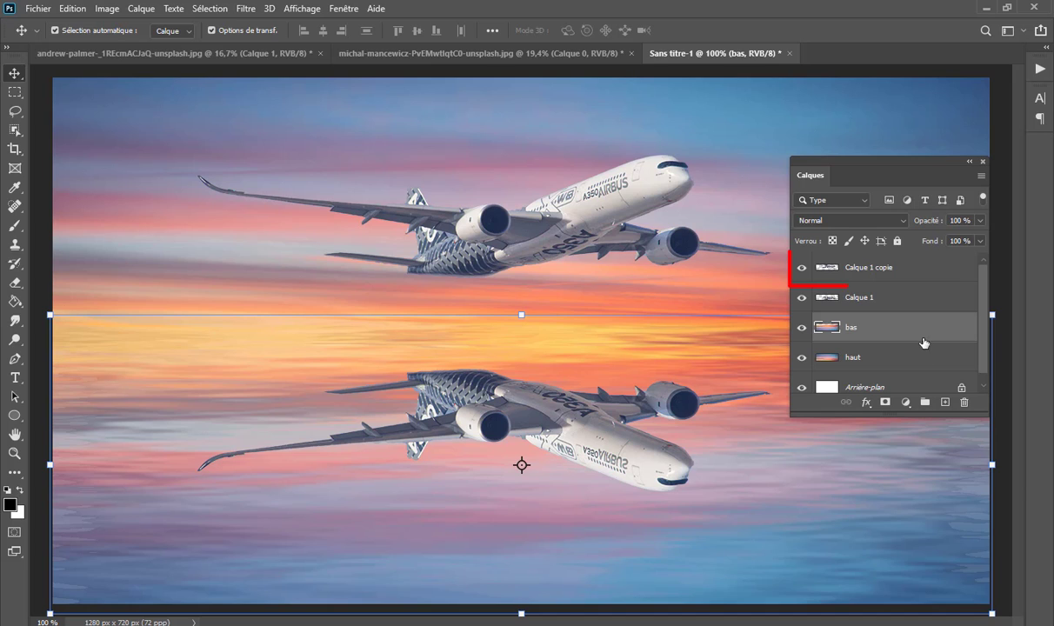
left_click(839, 269)
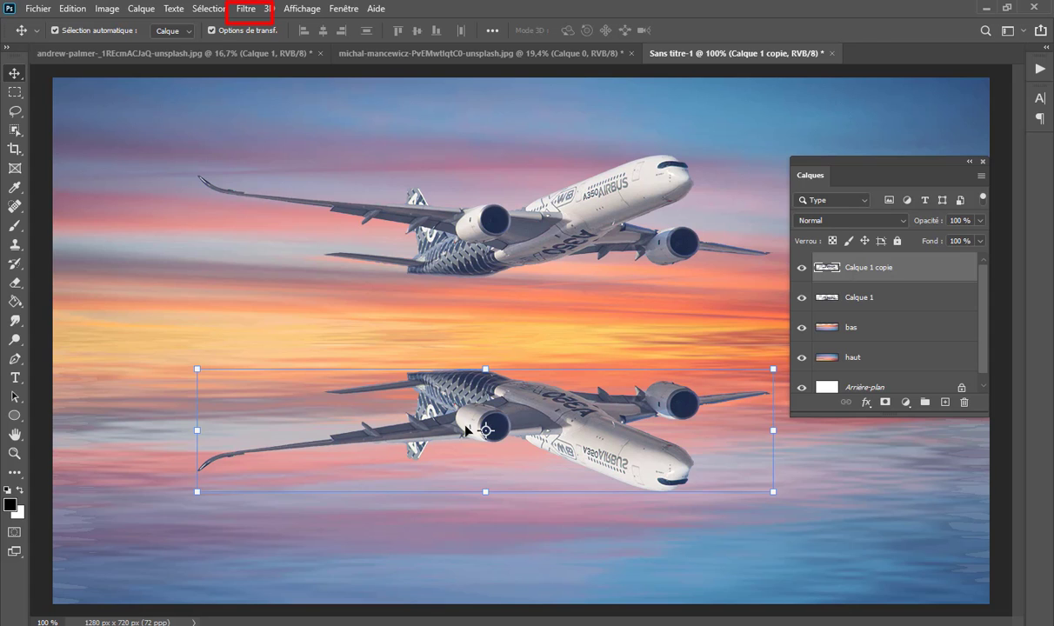
Step: Displace Calque 1 copie with effet.psd at scale 10, then select the haut layer
left_click(246, 9)
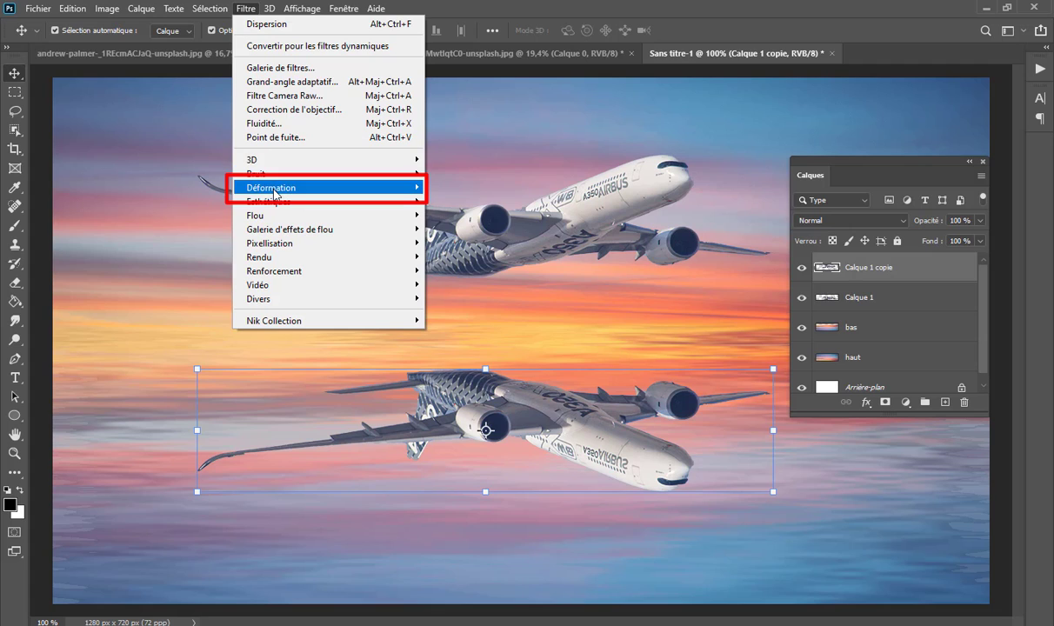
mouse_move(271, 187)
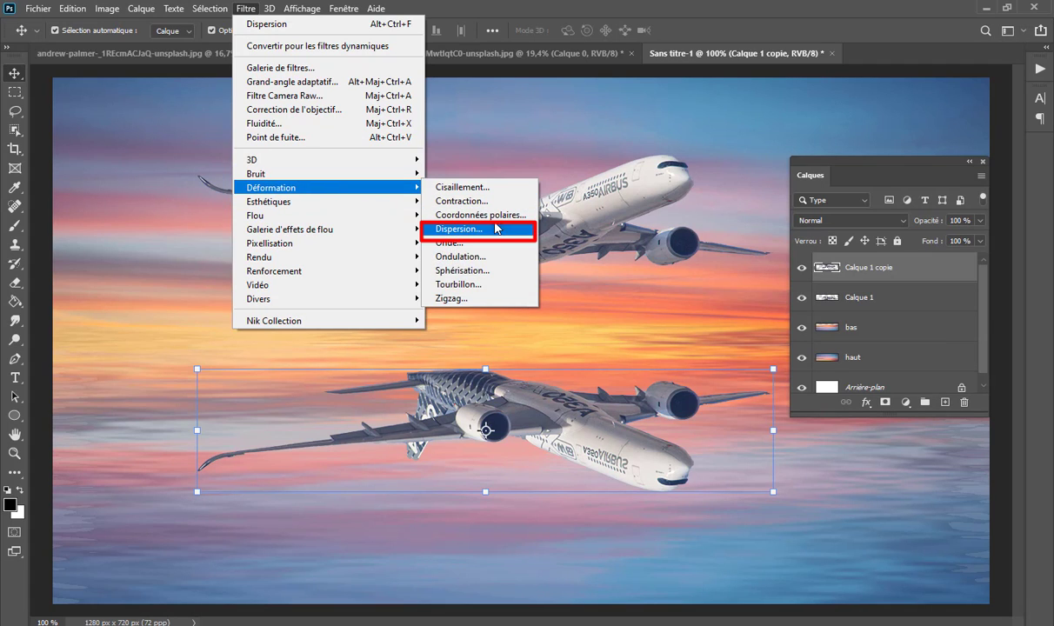
left_click(477, 233)
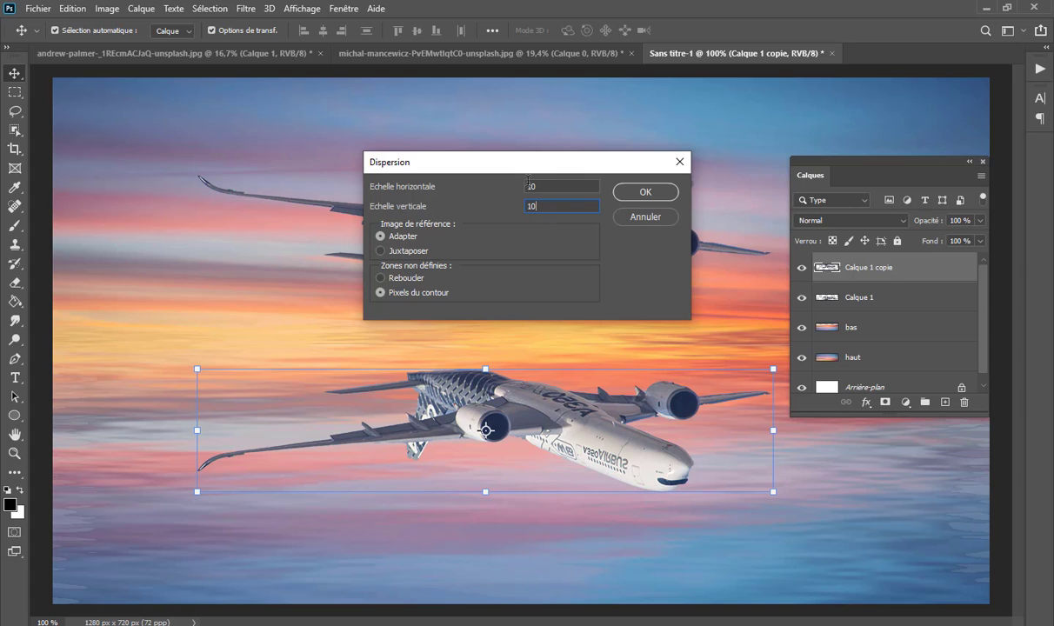
left_click_drag(522, 165, 580, 154)
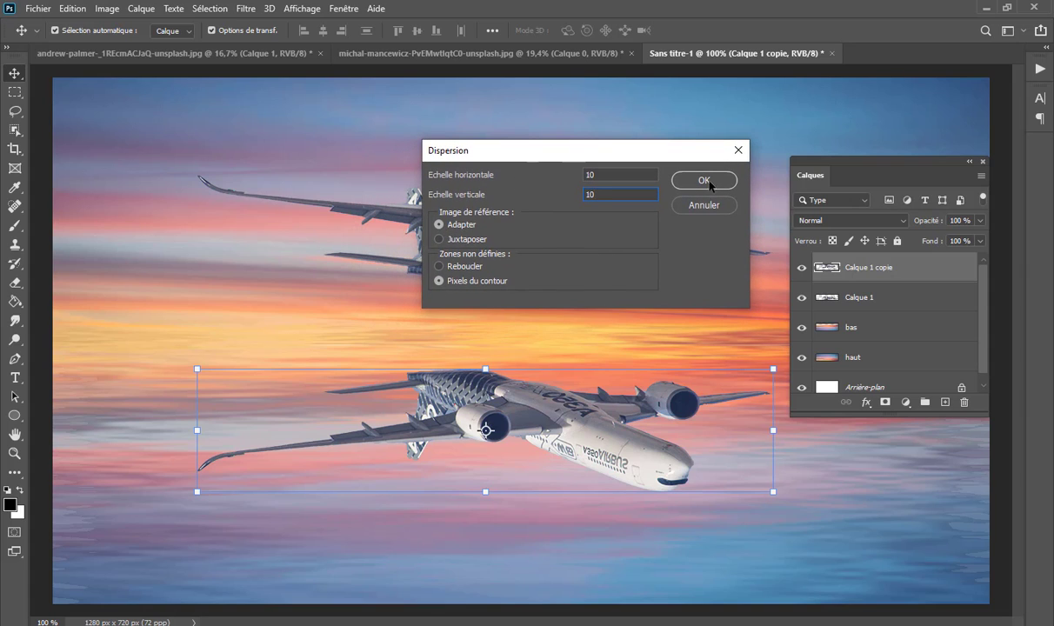
left_click(707, 181)
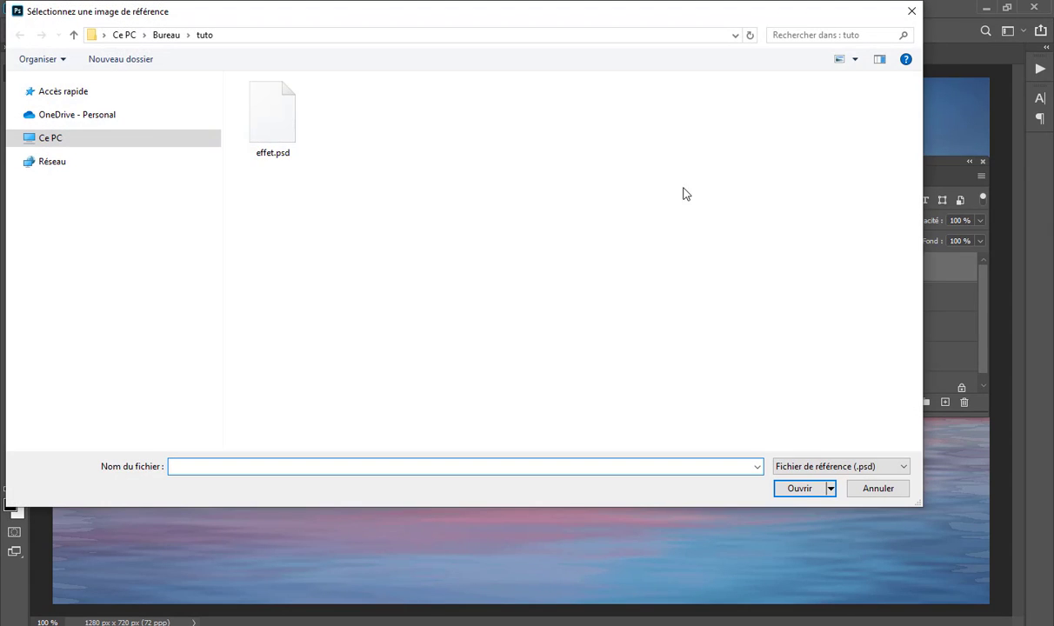
left_click(280, 120)
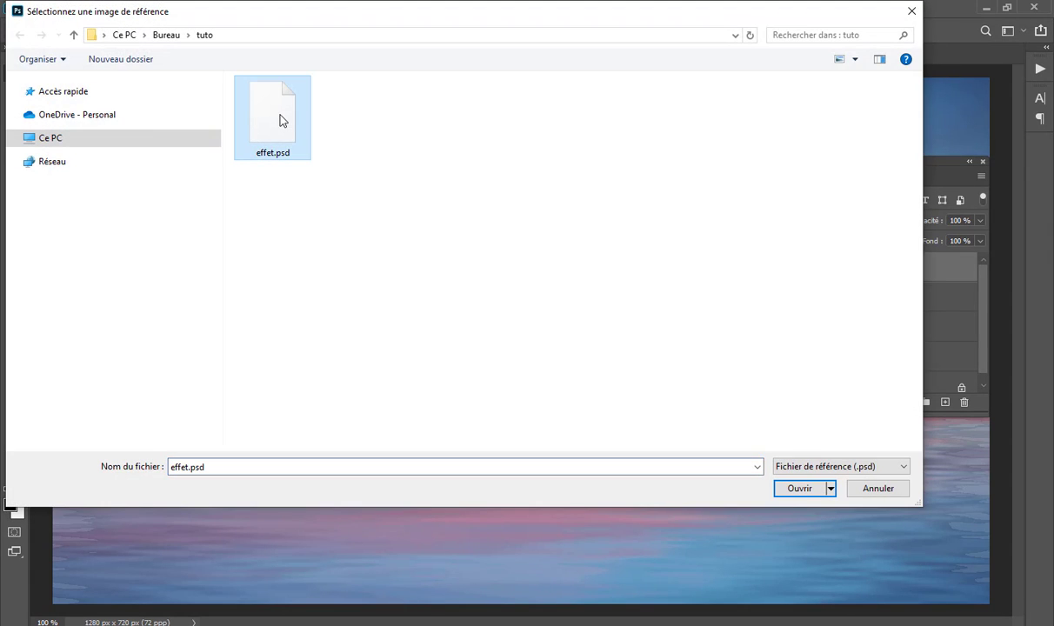
left_click(796, 489)
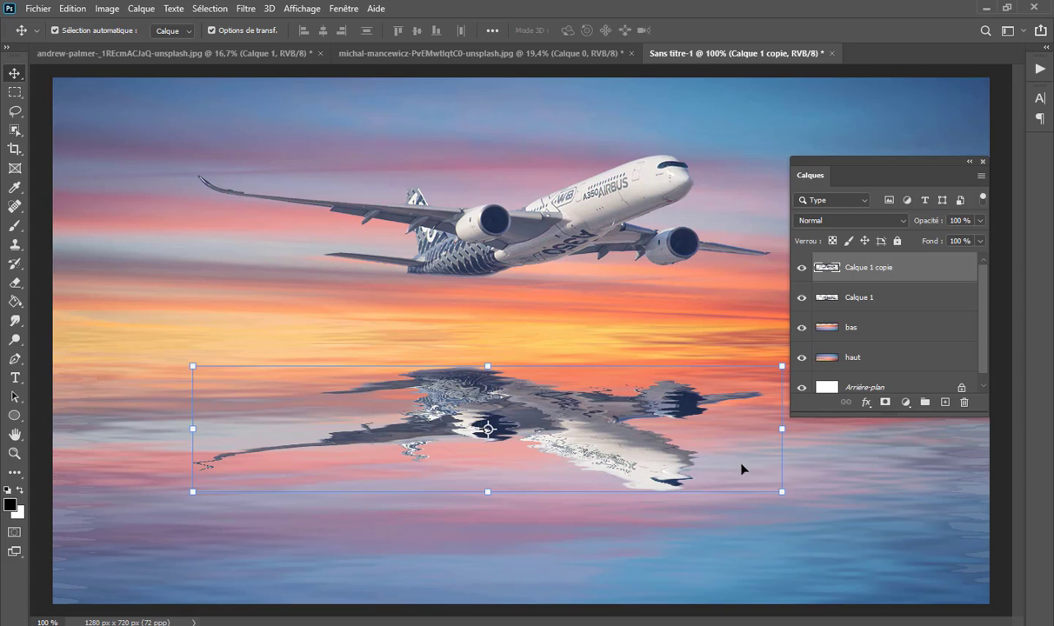
left_click(791, 130)
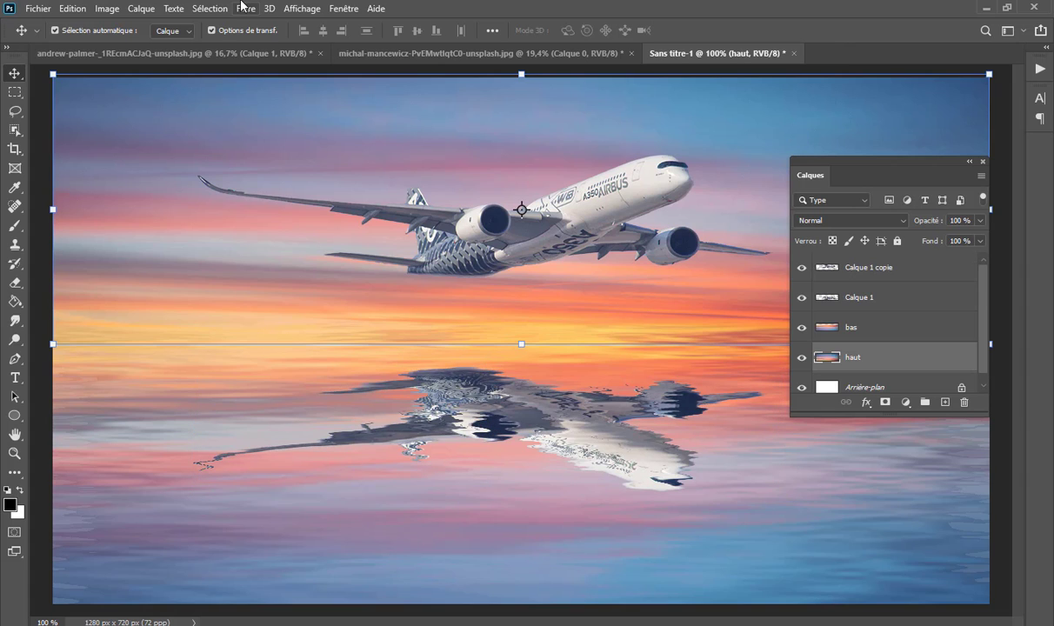
Step: Apply a Flou directionnel of 2 pixels at a 3° angle to Calque 1 copie
left_click(863, 272)
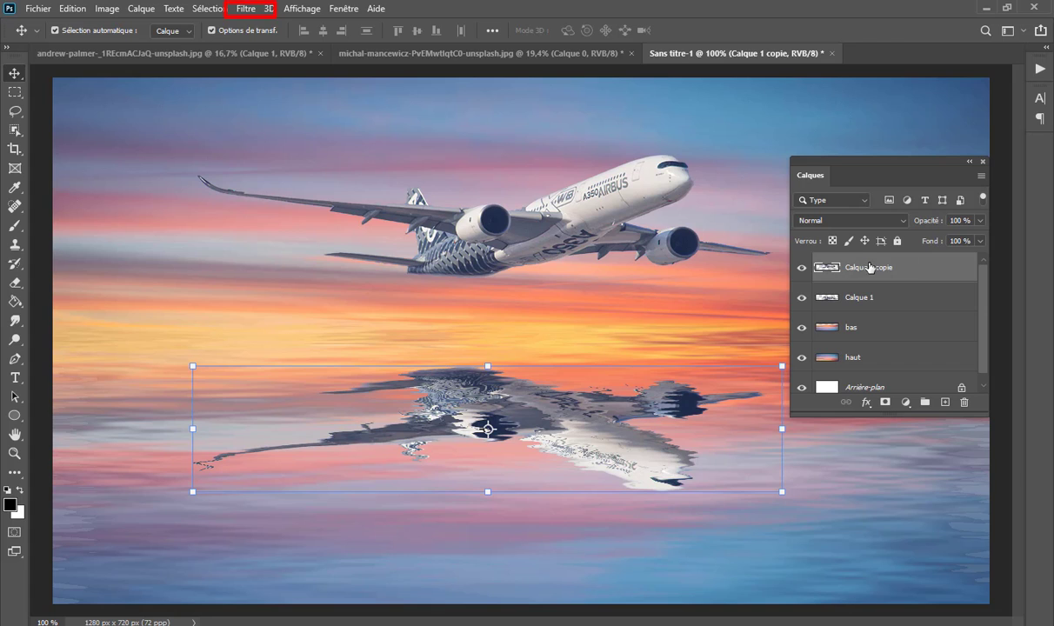
left_click(243, 8)
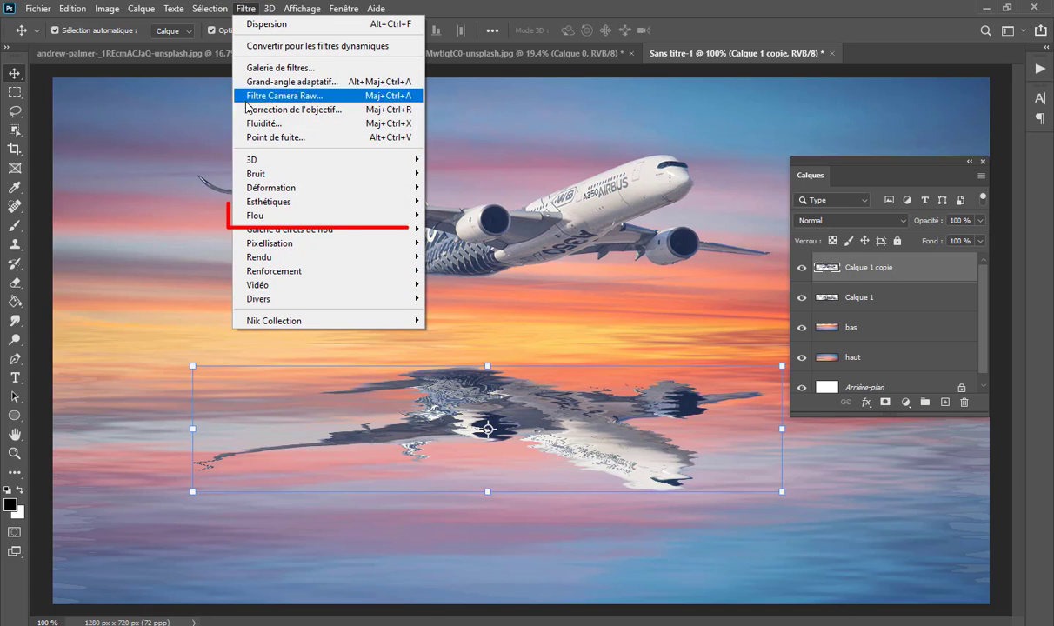
mouse_move(254, 214)
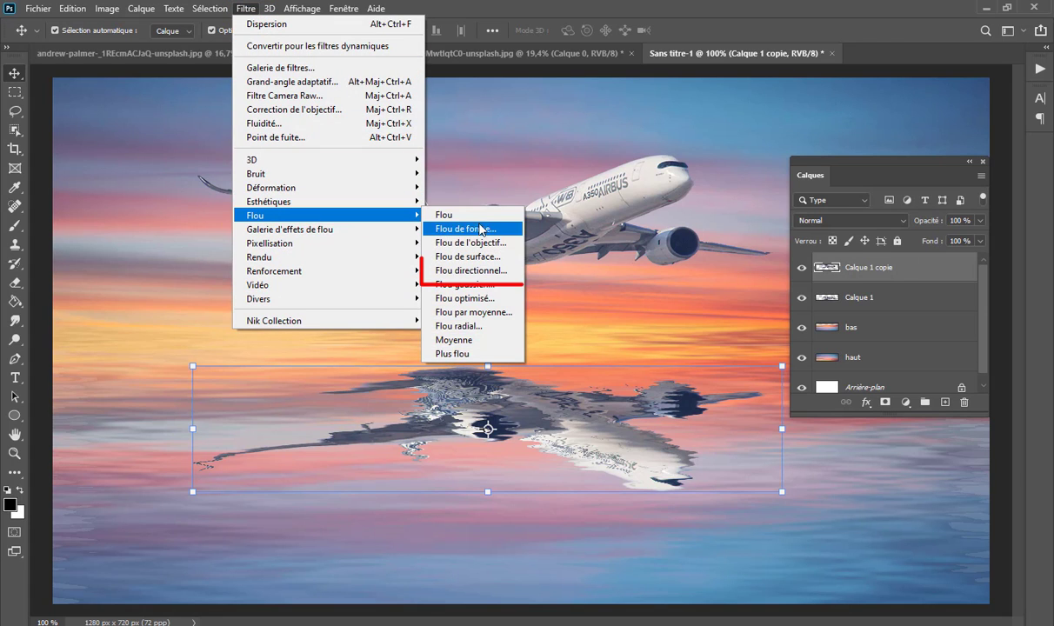
left_click(461, 271)
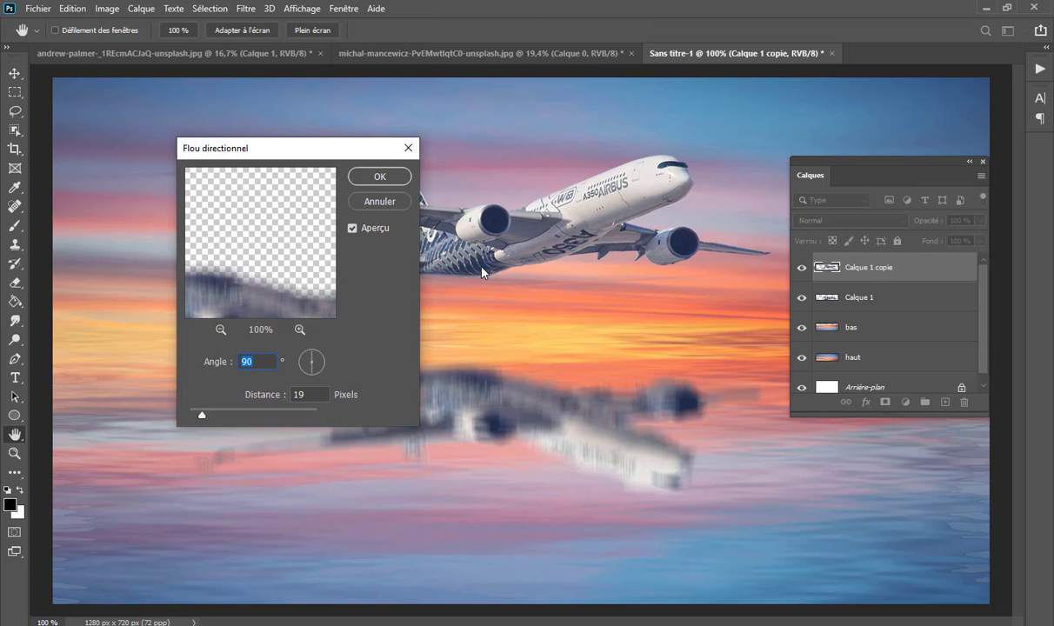
left_click_drag(203, 416, 189, 415)
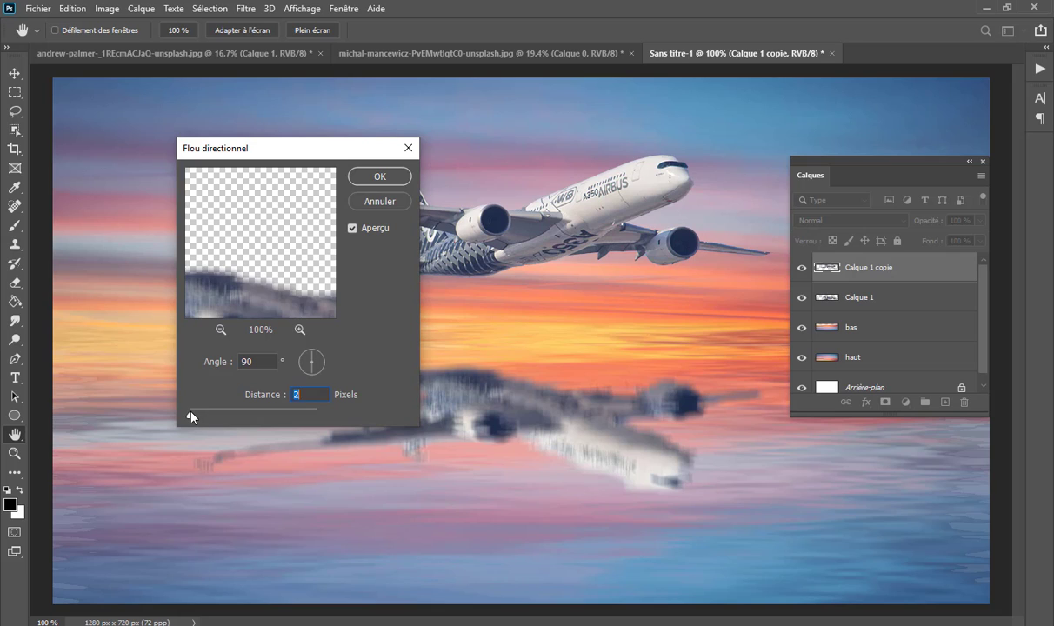
left_click_drag(298, 353, 304, 366)
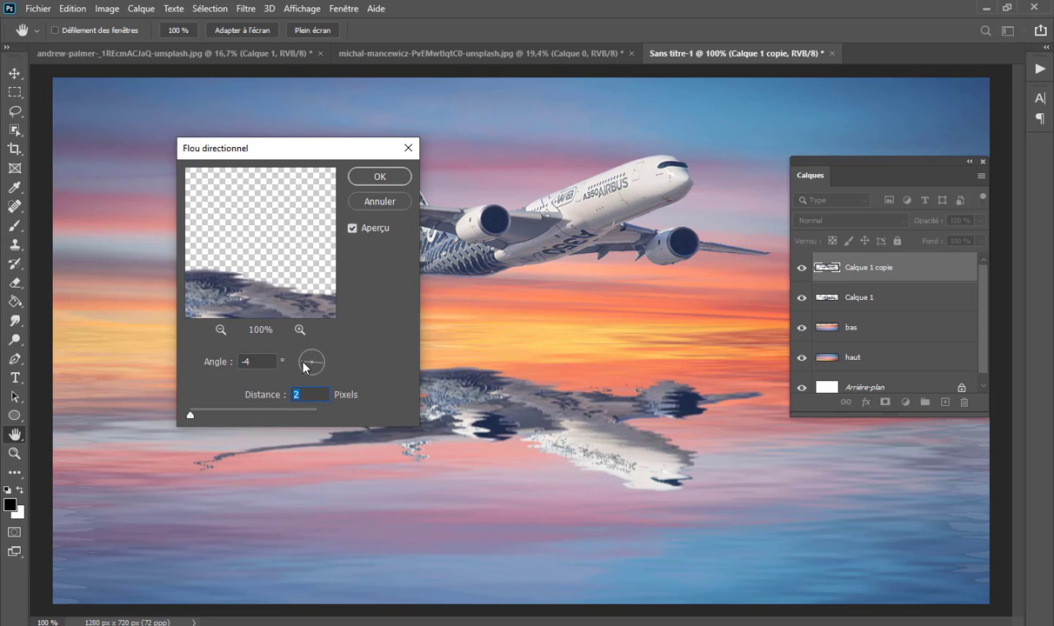
key("shift+Tab")
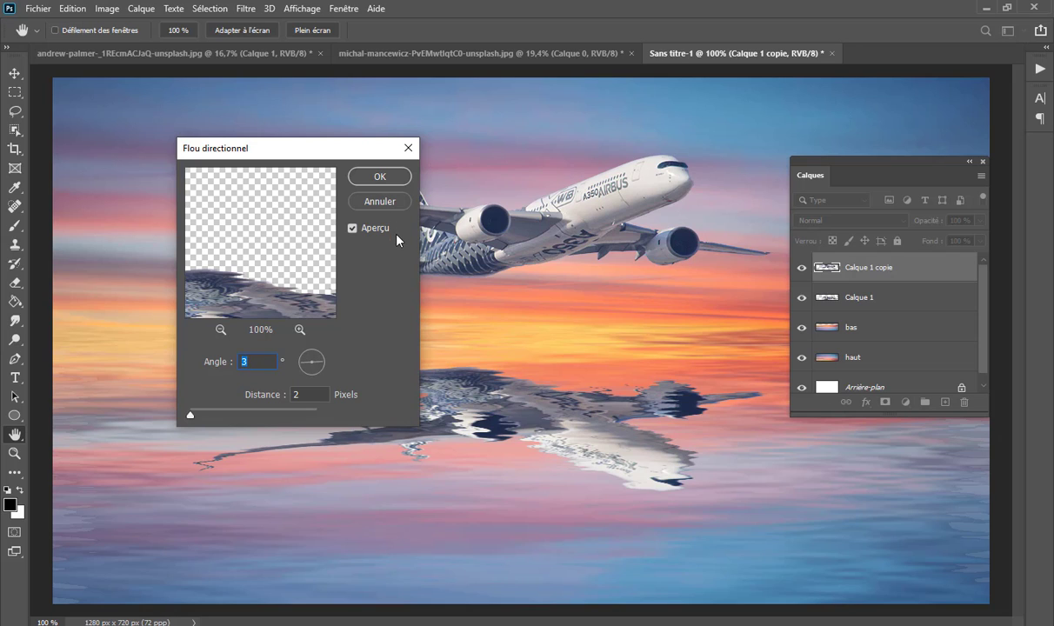
left_click(400, 175)
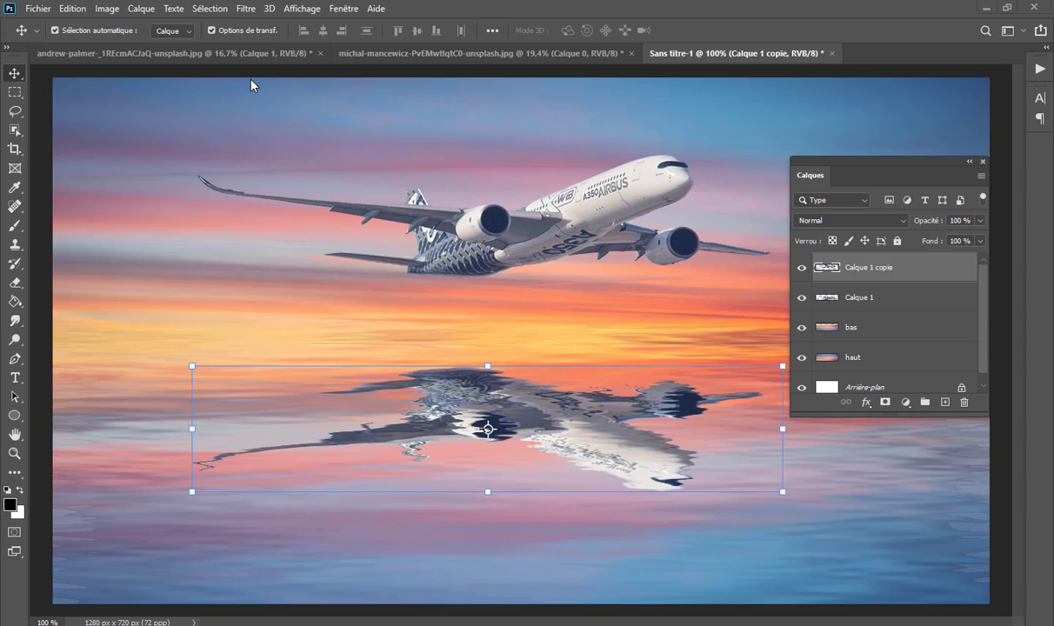
Step: Switch to the Rectangle Marquee tool, then collapse and close the Calques panel
left_click(15, 94)
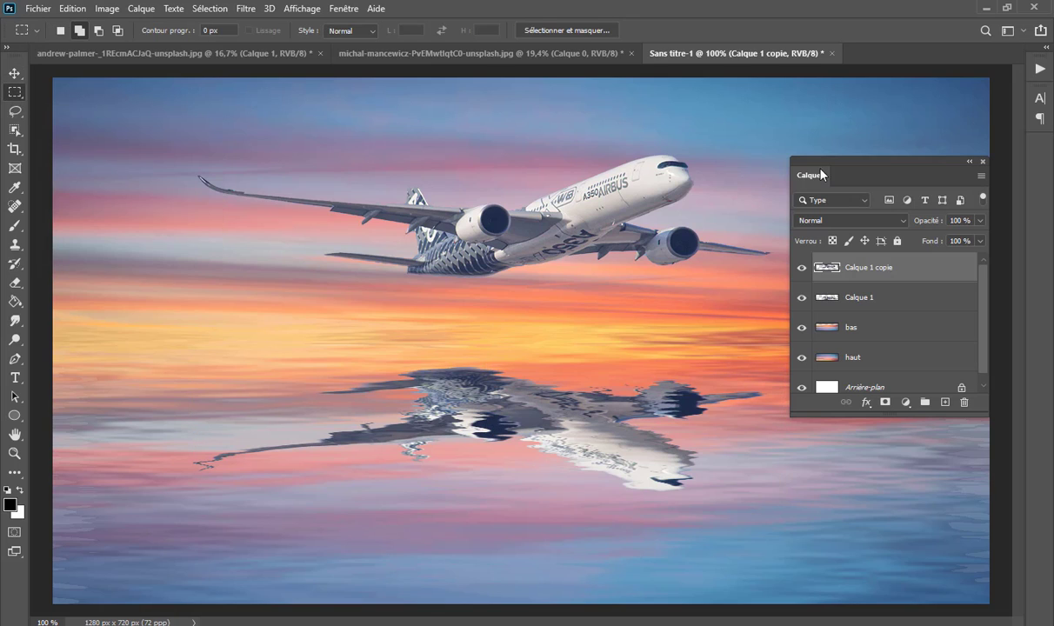
left_click(970, 162)
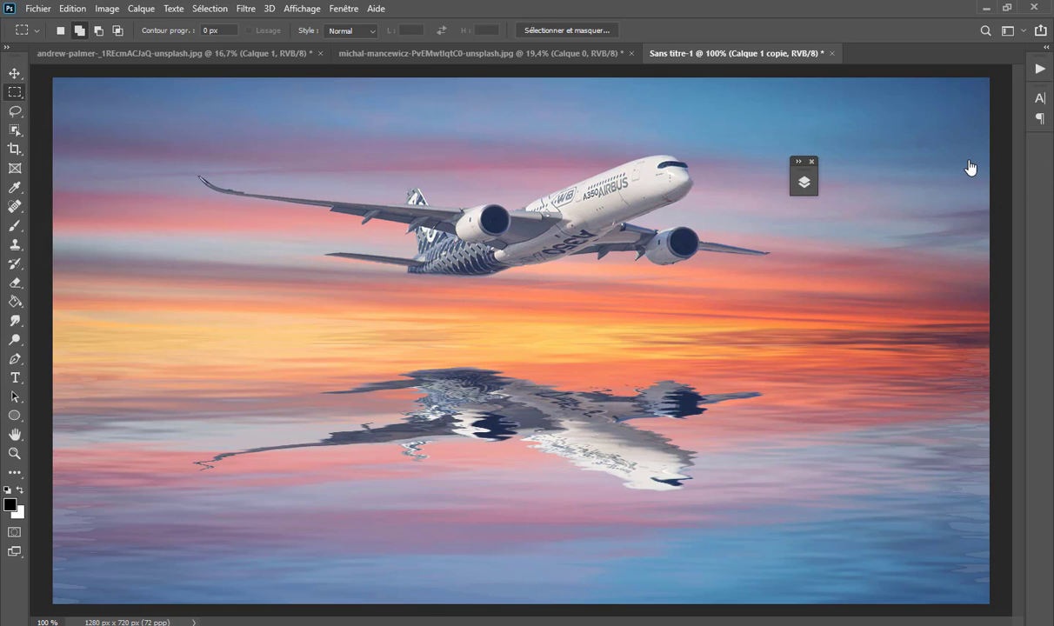
left_click(811, 162)
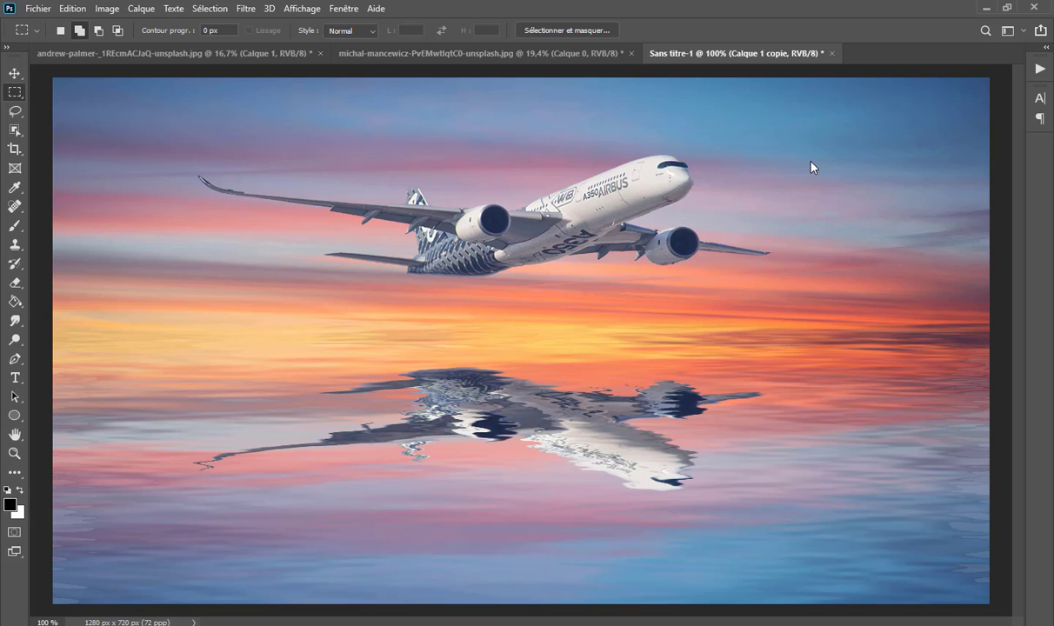